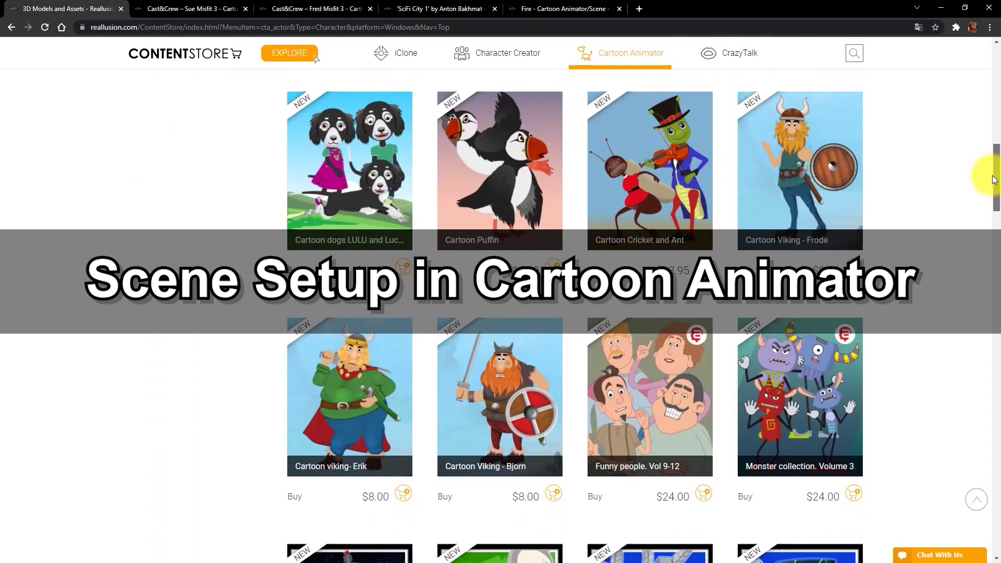
Browse the Cartoon Animator store categories and the pack pages for Sue Misfit 3, Fred Misfit 3, SciFi City 1 and Fire.
mouse_move(653, 60)
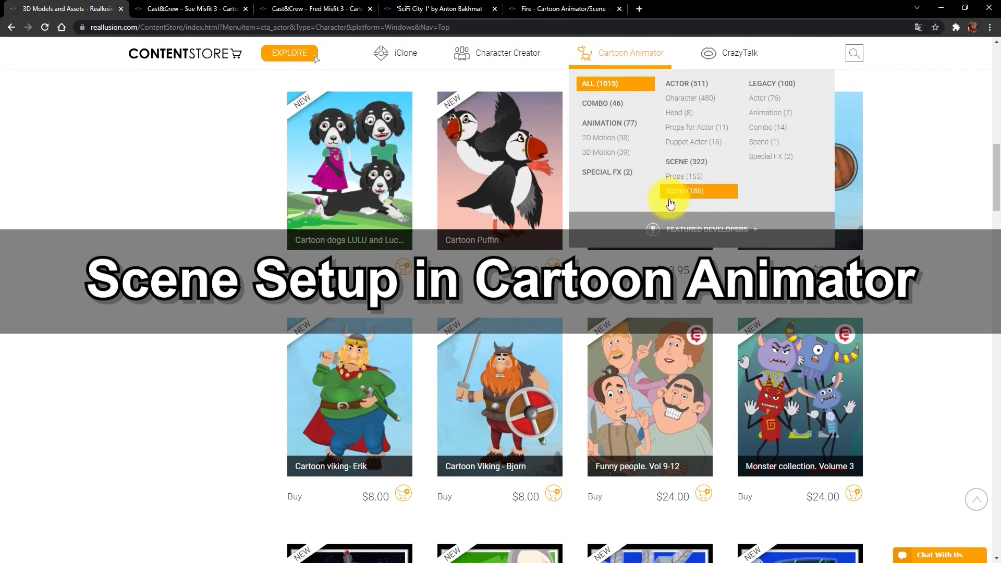
left_click(198, 6)
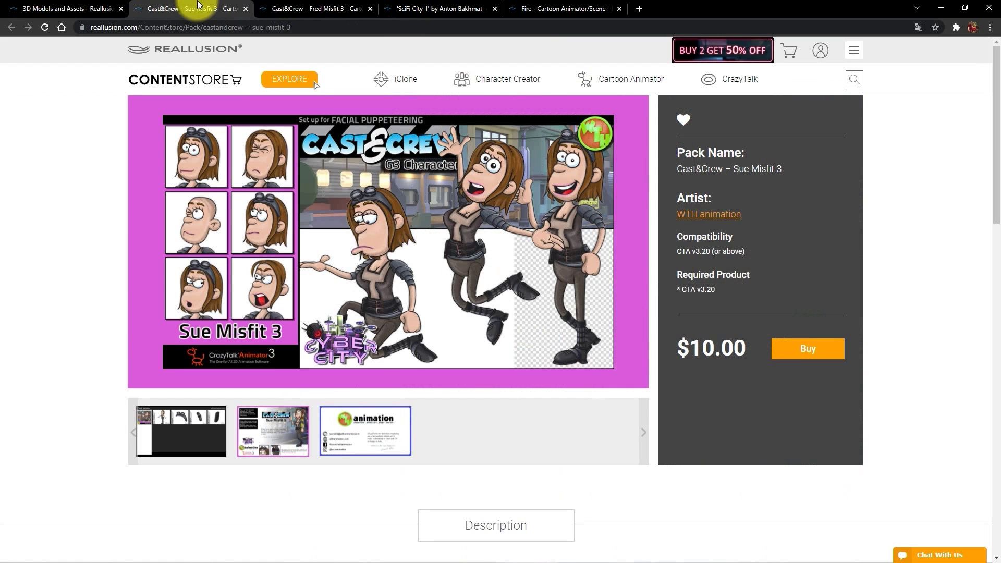
left_click(324, 6)
left_click(412, 7)
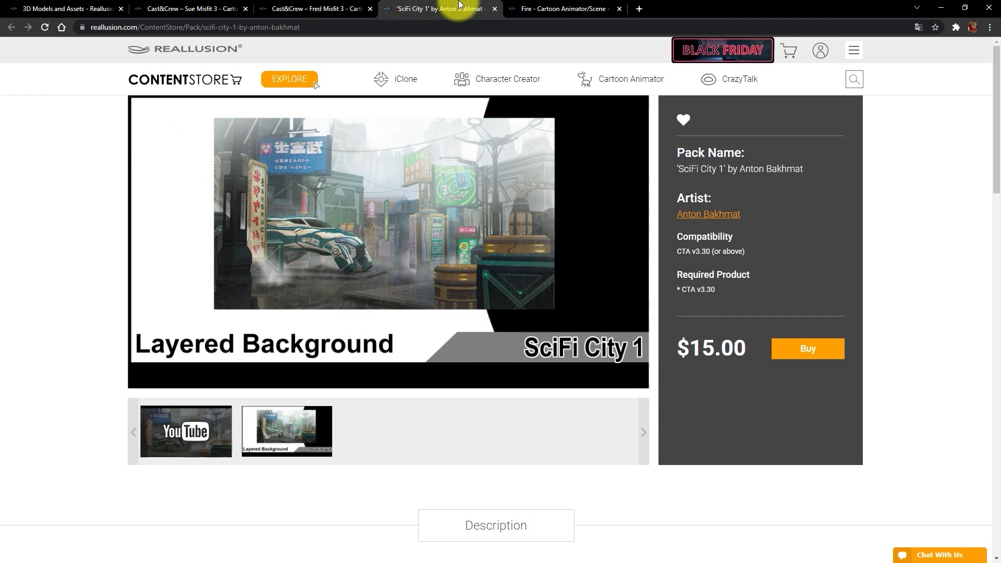
left_click(559, 6)
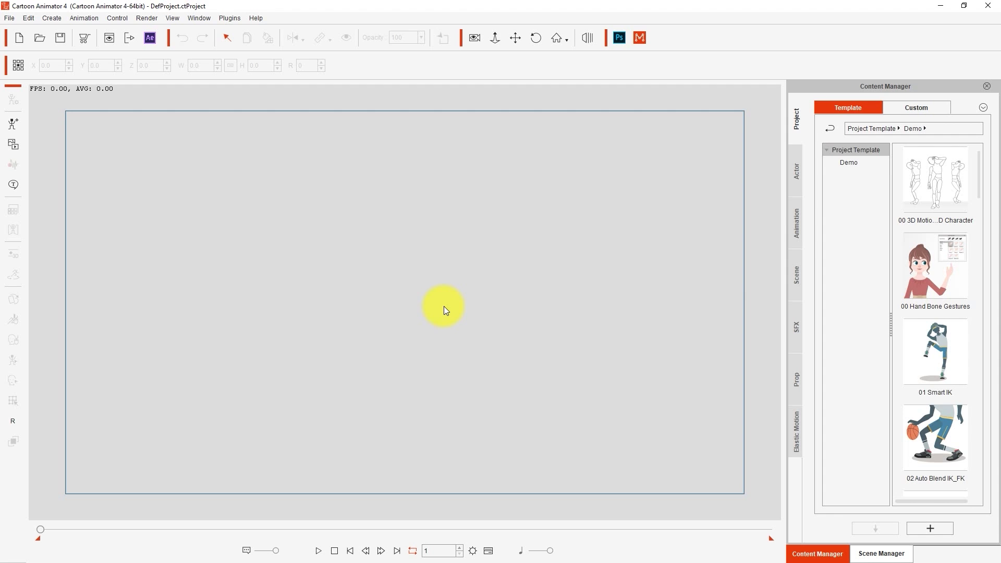
Switch to Cartoon Animator and load the "scifi city 1" scene from the AntonBakhmat scene templates into the empty project.
left_click(797, 275)
left_click(835, 161)
left_click(865, 176)
double_click(937, 200)
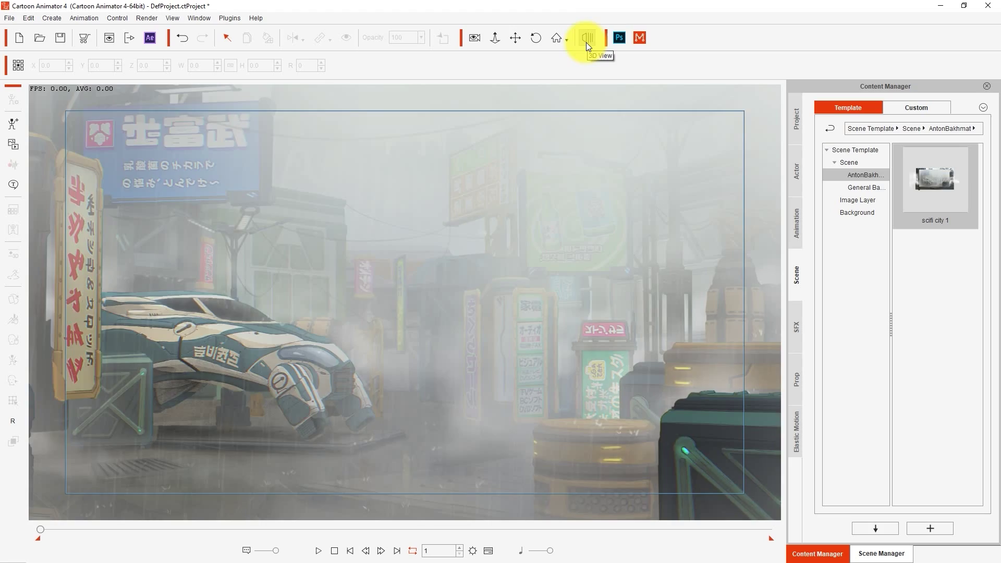
In the 3D view, delete the large foreground mist layers and the parked futuristic car from the city scene.
left_click(588, 39)
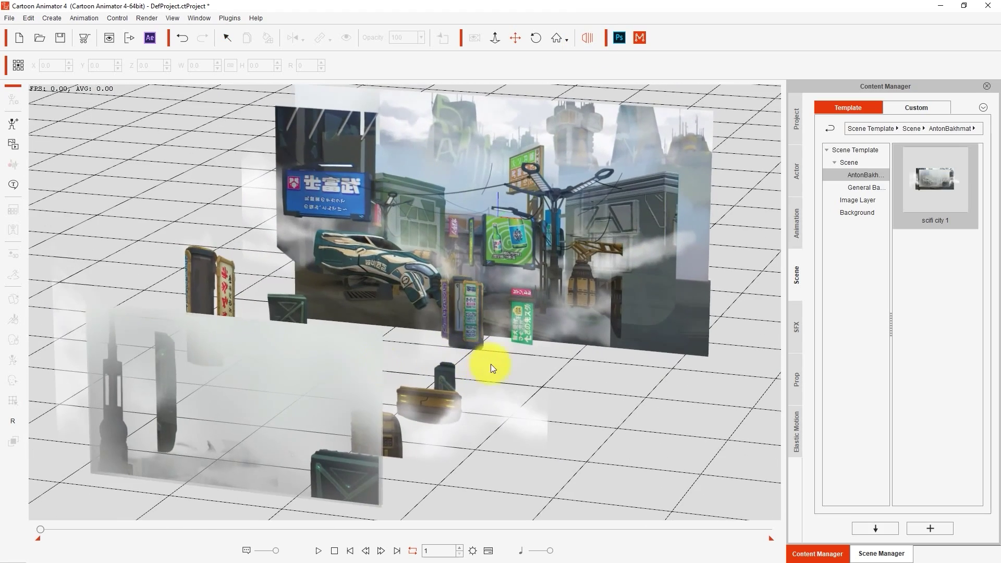
left_click(322, 373)
key("Delete")
left_click(321, 373)
key("Delete")
left_click(374, 293)
key("Delete")
Delete the last two layers in the scene's object list, including 26-wires z124.
left_click(880, 553)
left_click(892, 480)
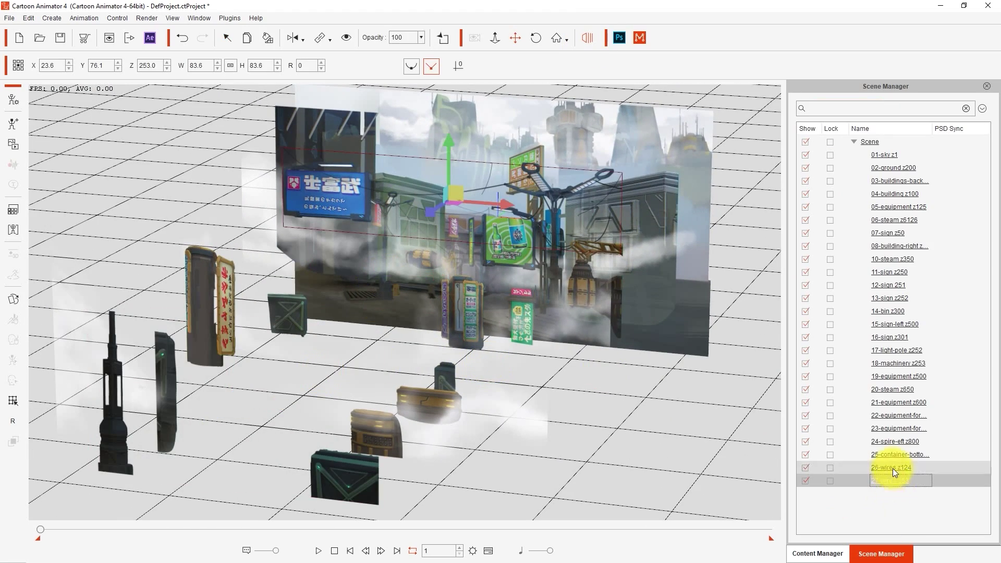
left_click_drag(506, 204, 237, 206)
key("Delete")
left_click(893, 468)
left_click_drag(477, 224, 239, 207)
key("Delete")
left_click(309, 203)
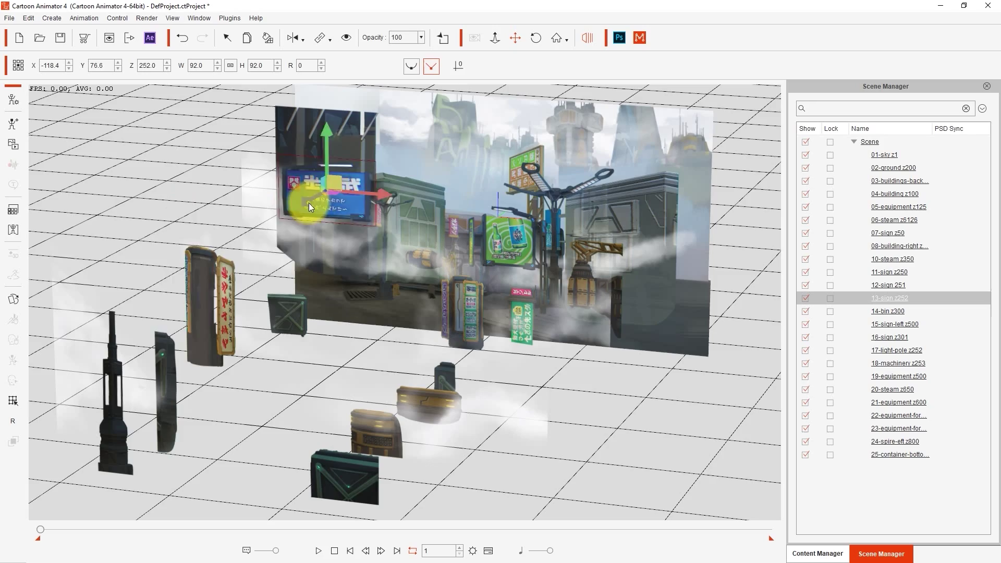
left_click_drag(309, 203, 232, 241)
key("ctrl+z")
Leave the 3D view and add the DexEfx_FlameBonfire prop from the Fire templates above the small foreground barrel.
right_click_drag(361, 313, 521, 311)
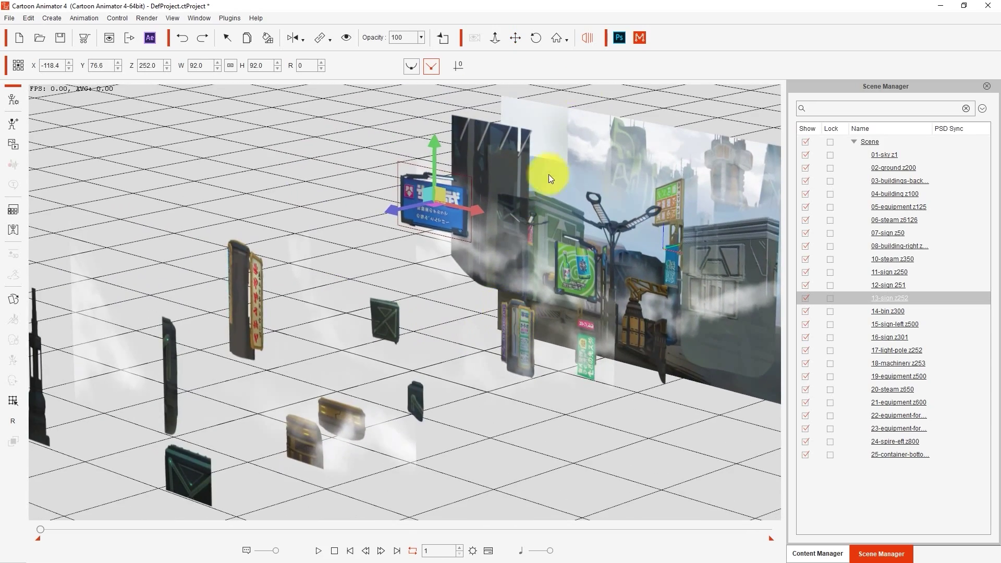
left_click(587, 38)
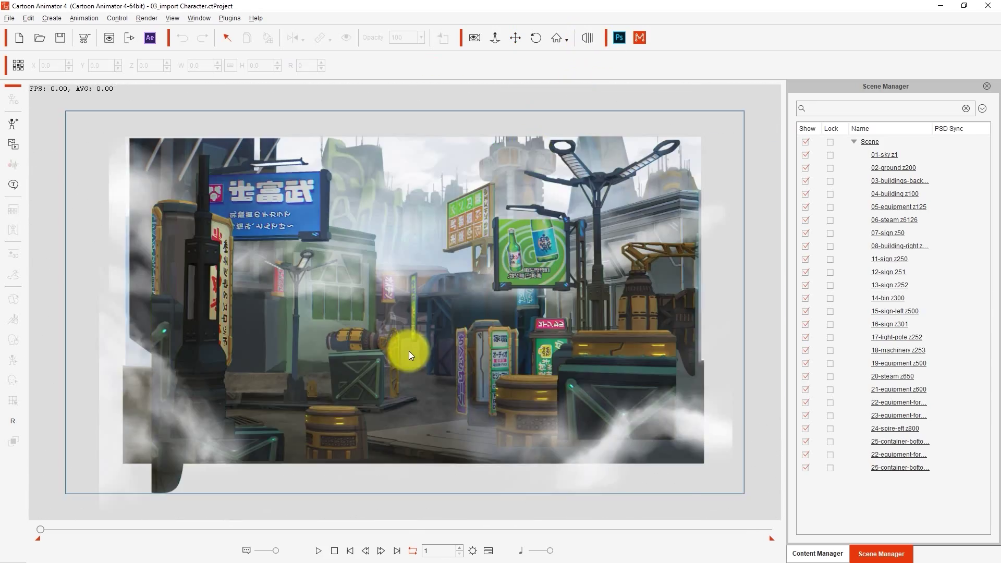
scroll(409, 352, "up", 5)
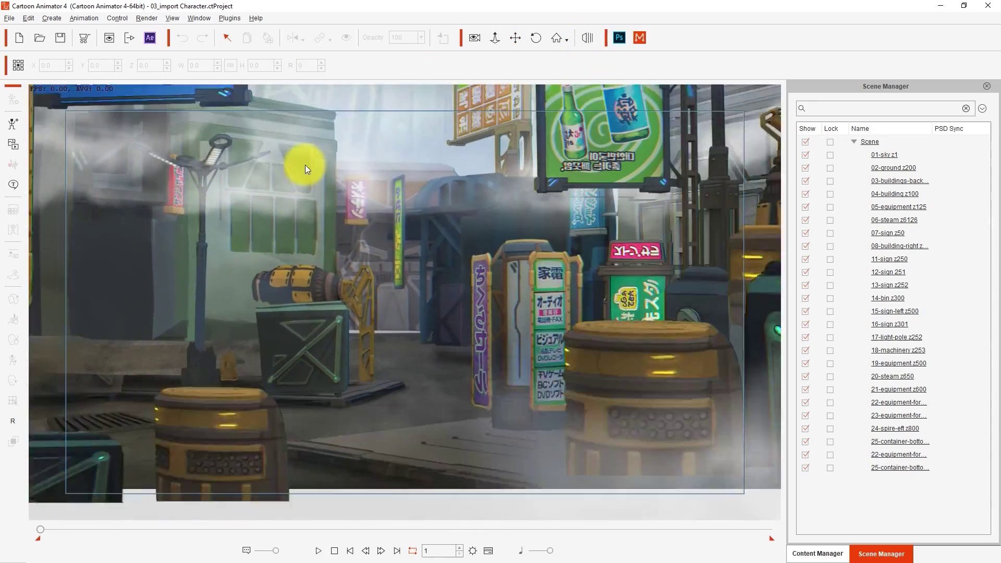
right_click_drag(305, 165, 358, 286)
left_click(818, 554)
left_click(796, 379)
left_click(846, 301)
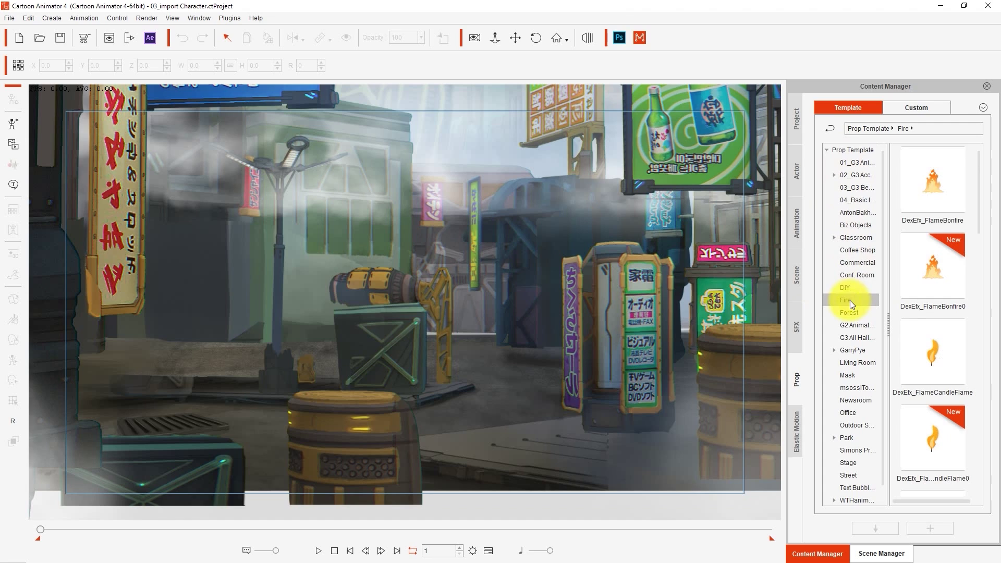
left_click_drag(926, 180, 356, 361)
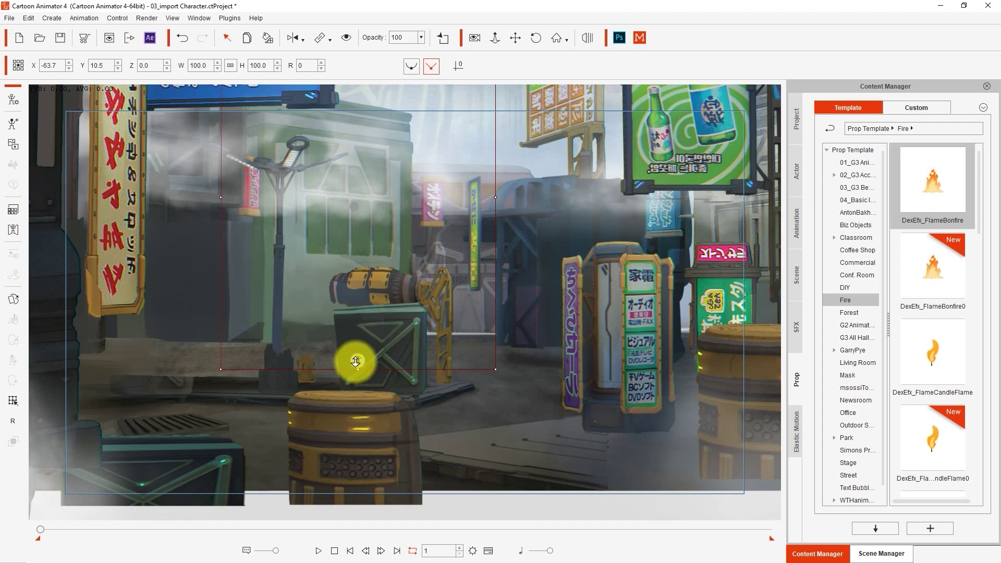
Scale the fire to 20.4, place it on top of the small foreground barrel at Z 625 and preview its animation.
left_click(587, 38)
scroll(450, 308, "up", 3)
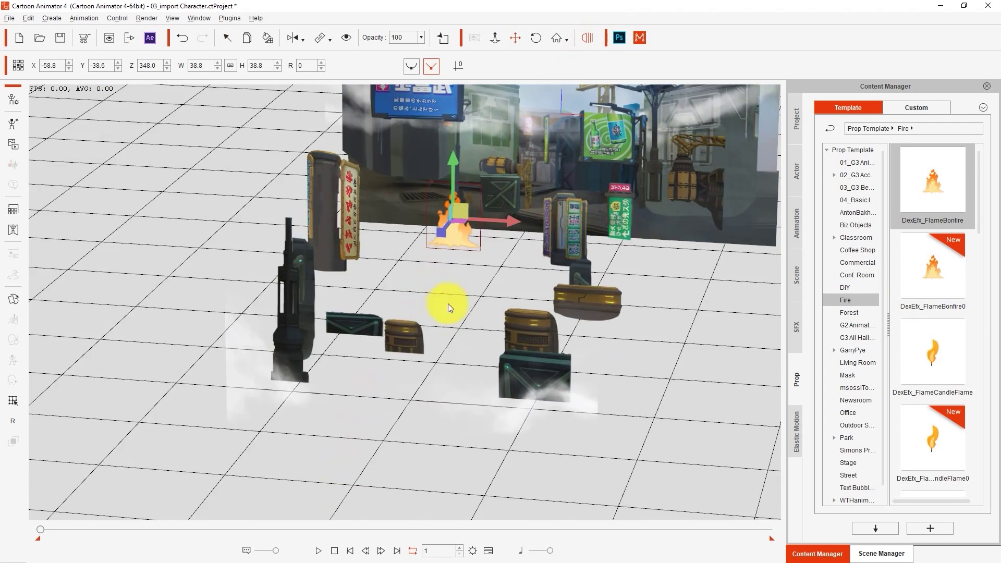
right_click_drag(449, 307, 408, 233)
left_click(587, 37)
left_click(350, 449)
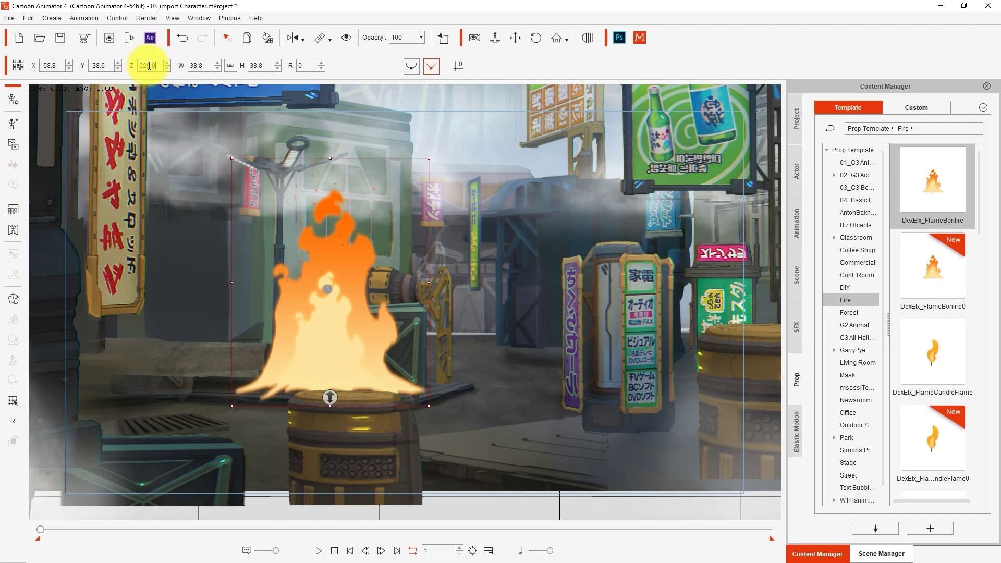
key("Return")
left_click(318, 550)
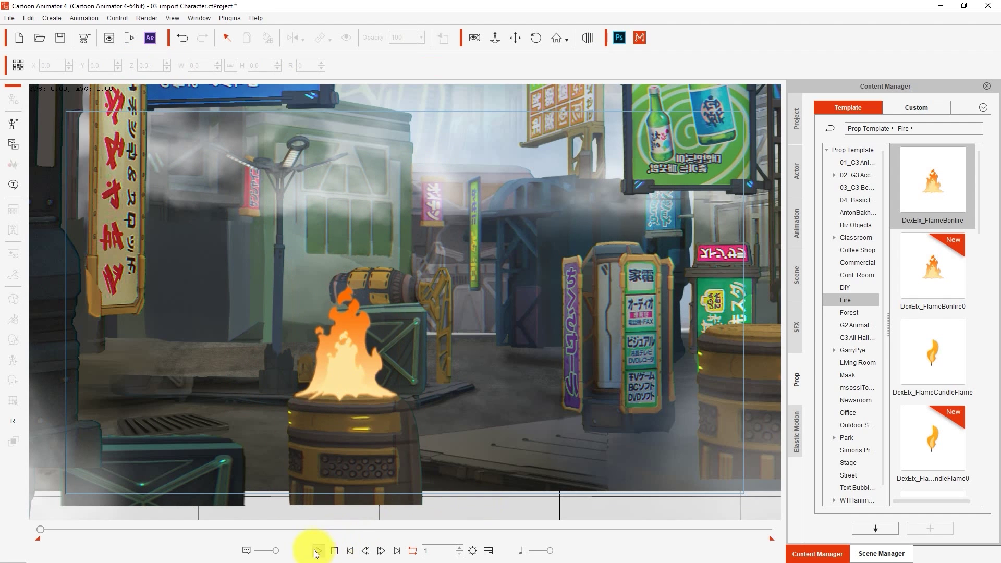
left_click(334, 551)
Show the timeline, go to frame 300 and set it as the end frame of the project.
left_click(487, 551)
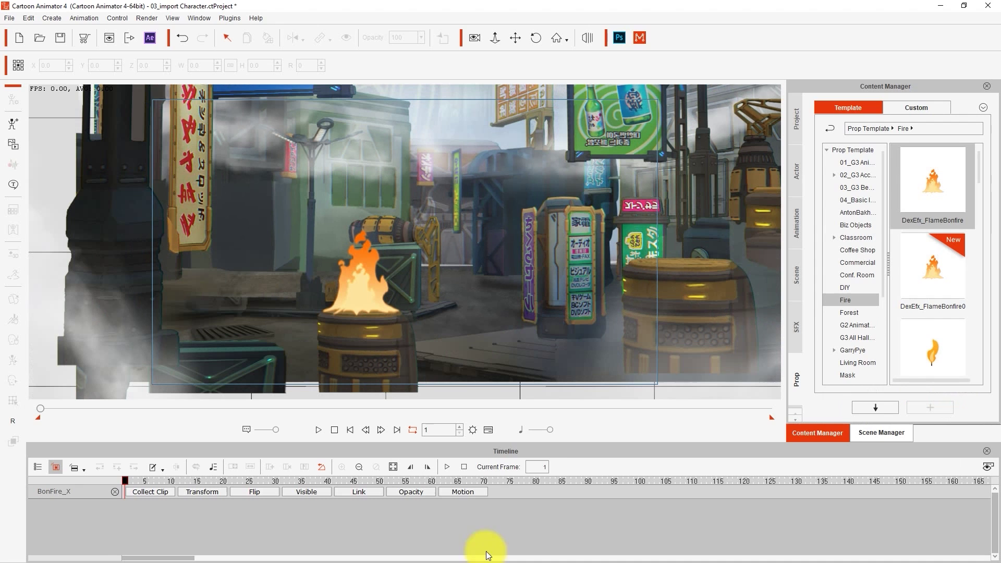
type("300")
key("Return")
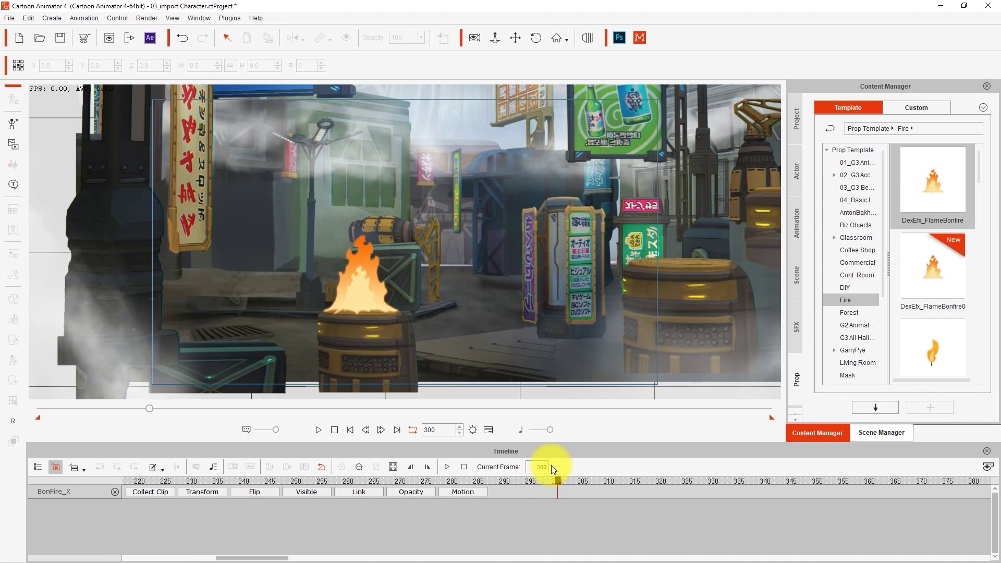
Open the fire's Sprite Editor at the first frame and delete all sprite keys after it on the Group 1_S track.
left_click(362, 304)
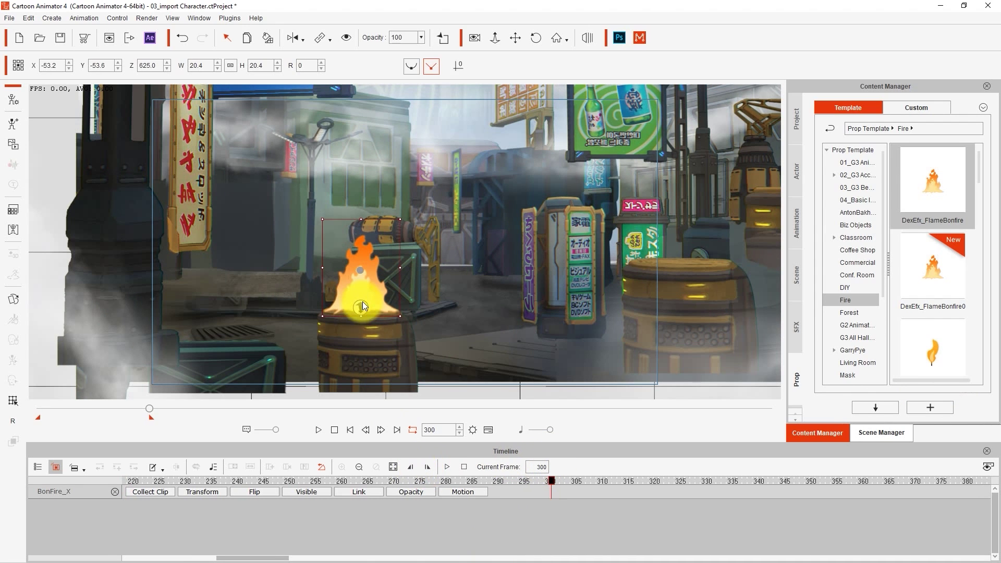
left_click(14, 299)
left_click(335, 429)
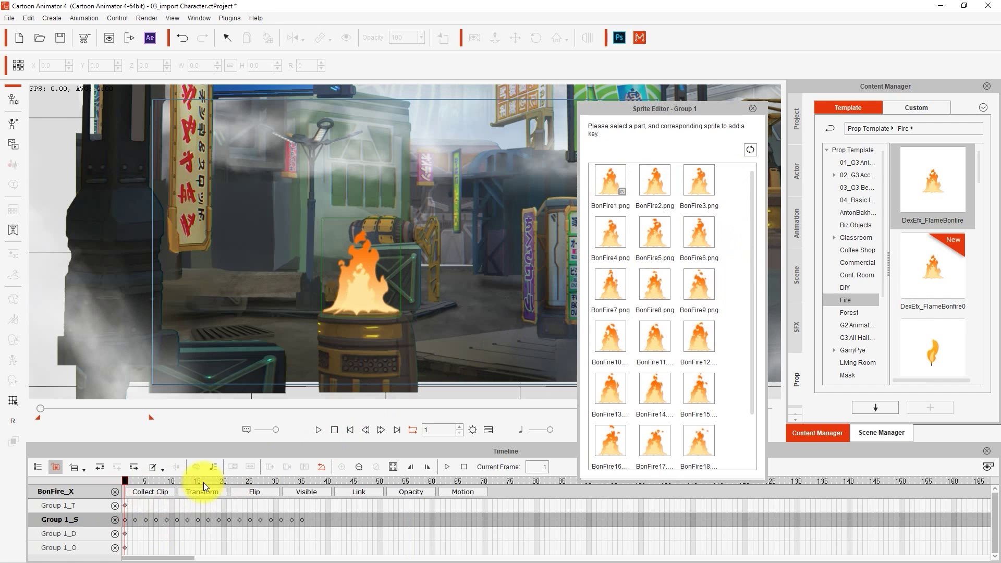
left_click_drag(308, 515, 137, 517)
key("Delete")
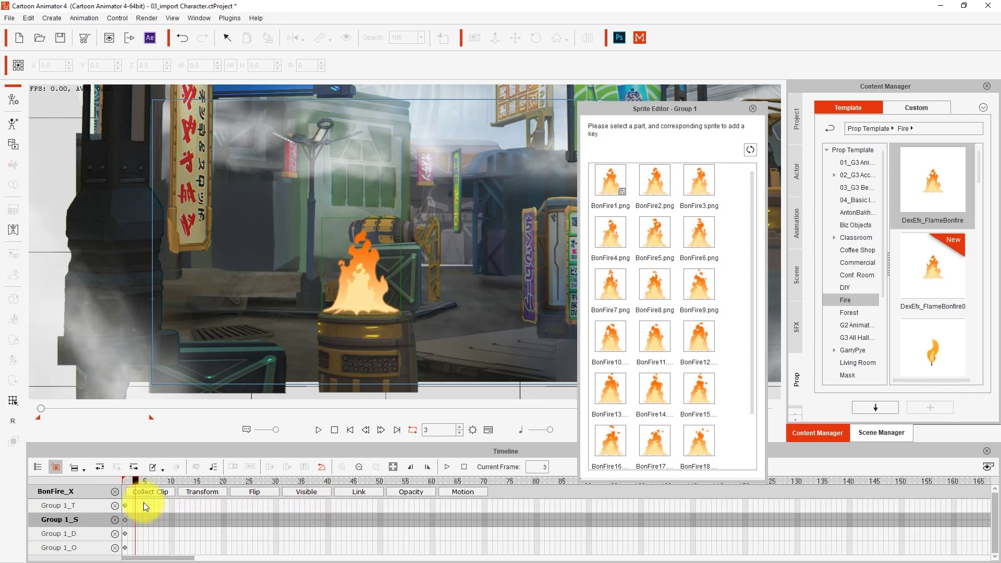
Key the sprites BonFire2 through BonFire19 on consecutive frames up to frame 19, and close the Sprite Editor.
left_click(699, 180)
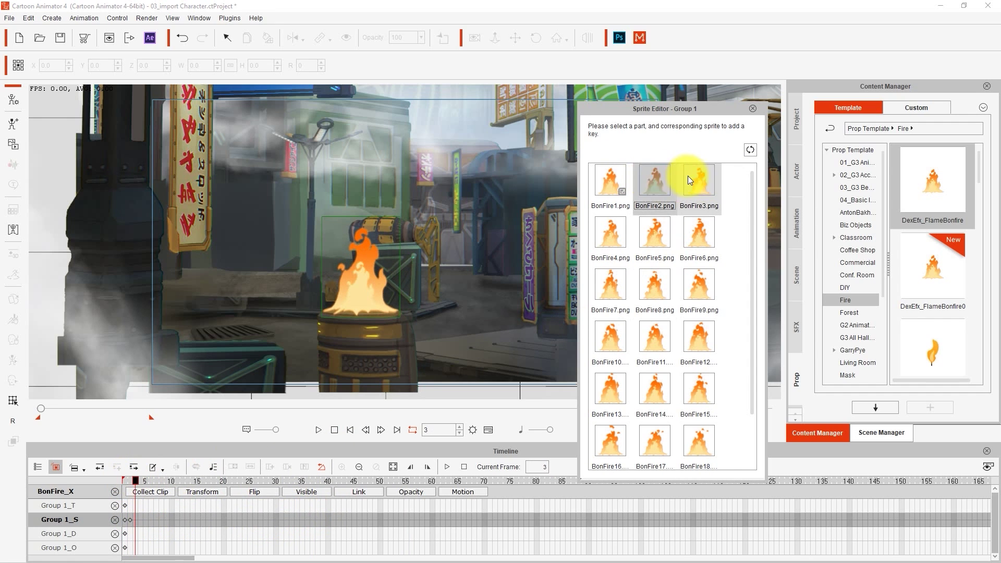
left_click(610, 232)
left_click(655, 232)
left_click(699, 232)
left_click(611, 284)
left_click(654, 284)
left_click(699, 284)
left_click(610, 336)
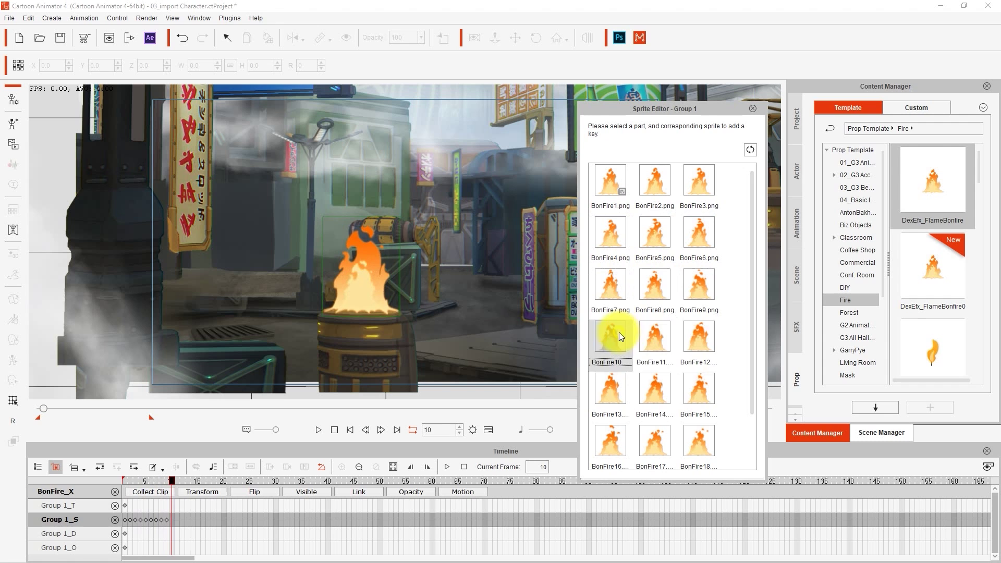
left_click(607, 389)
left_click(655, 388)
left_click(699, 387)
left_click(694, 436)
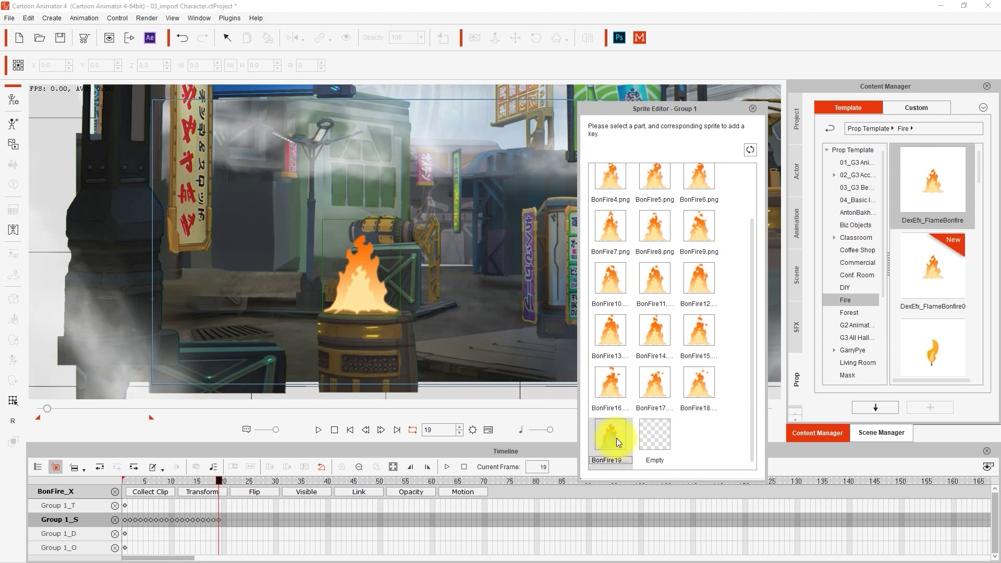
left_click(752, 108)
Copy the fire's sprite key sequence, repeat it along the Group 1_S track past frame 300 and play the animation.
right_click(128, 521)
left_click(151, 505)
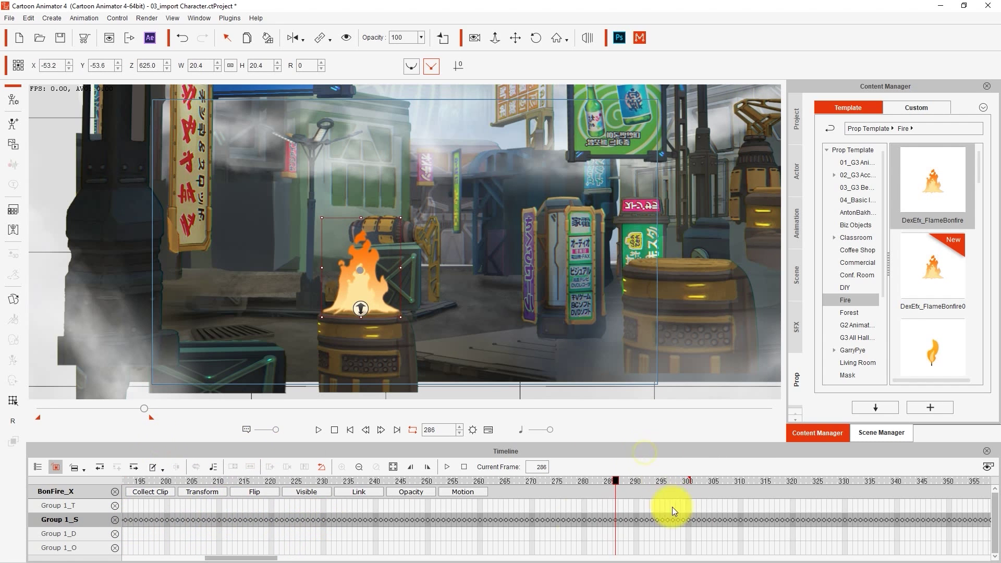
scroll(276, 547, "down", 5)
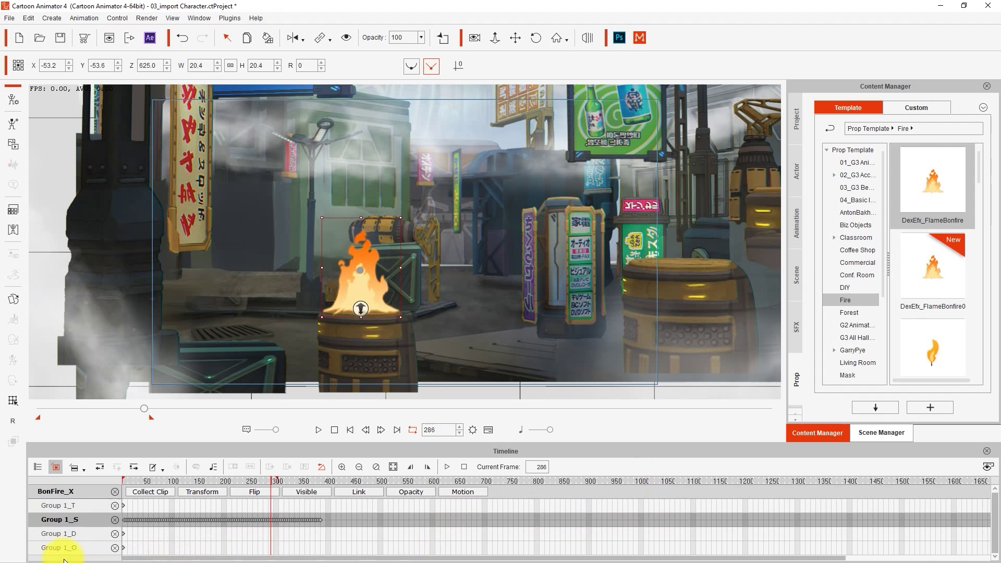
left_click(315, 430)
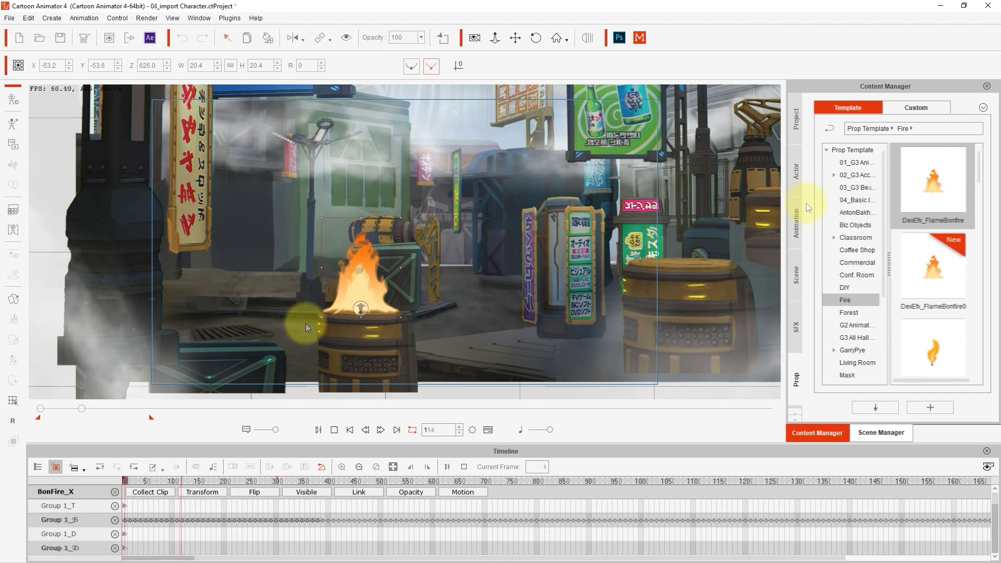
Add the Fred_misfit3 actor from the WTHanimation Cast&Crew character templates to the scene.
left_click(798, 178)
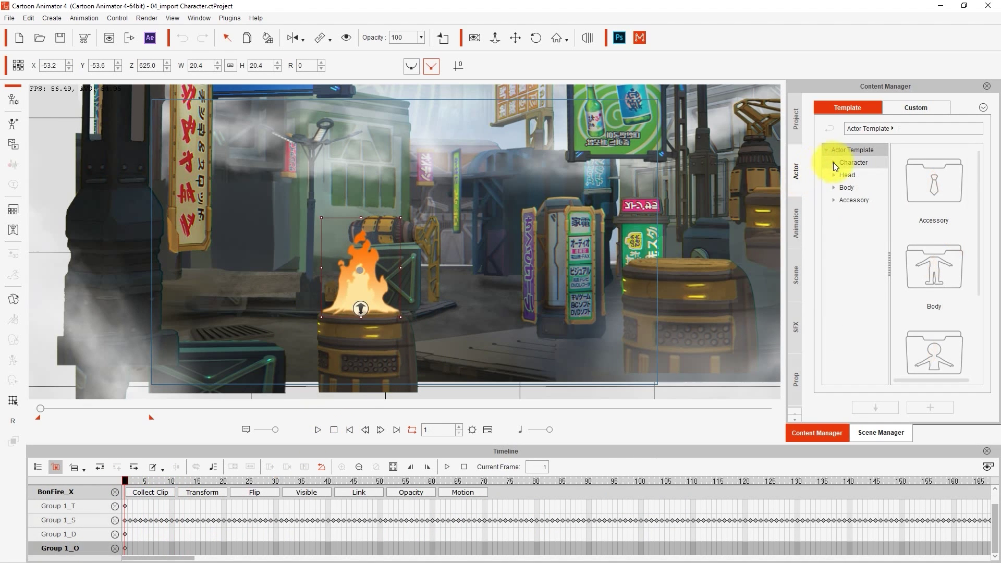
left_click(835, 162)
left_click(841, 300)
left_click_drag(885, 284, 910, 281)
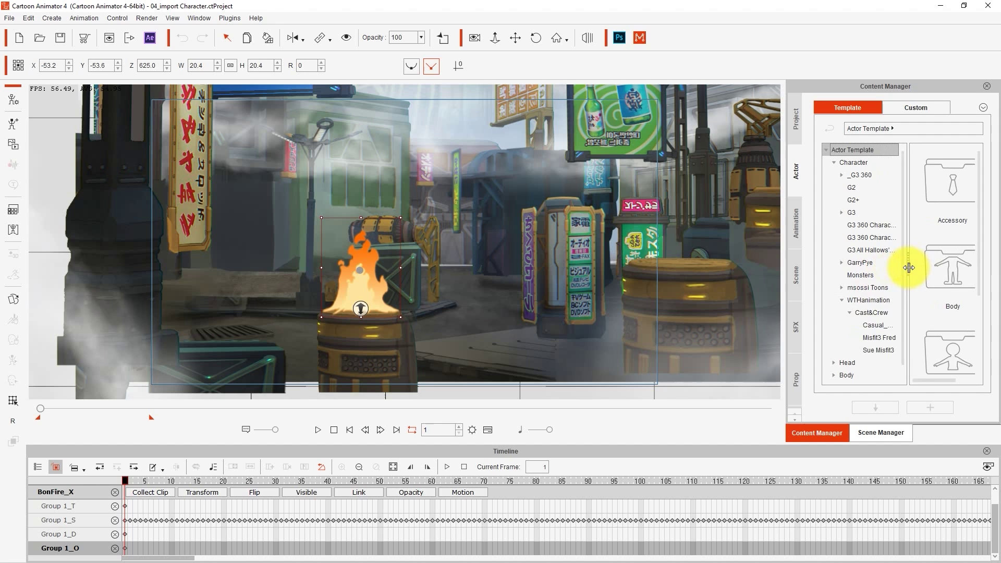
left_click(871, 338)
double_click(952, 198)
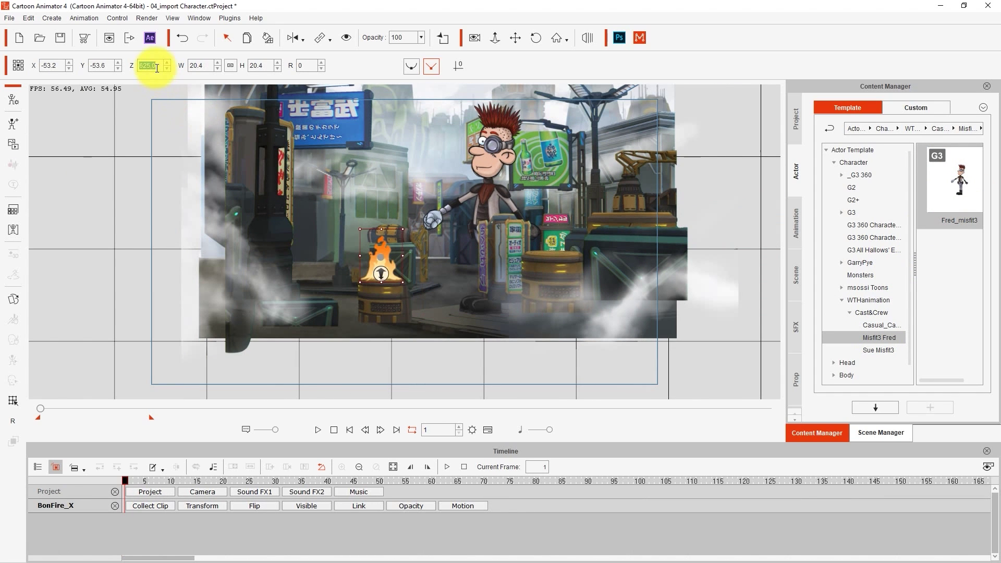
Set the Fred character's Z to 625, scale it to about 48.4 and stand it beside the burning barrel.
left_click(483, 162)
left_click_drag(162, 66, 130, 65)
type("625")
key("Return")
left_click_drag(577, 337, 541, 318)
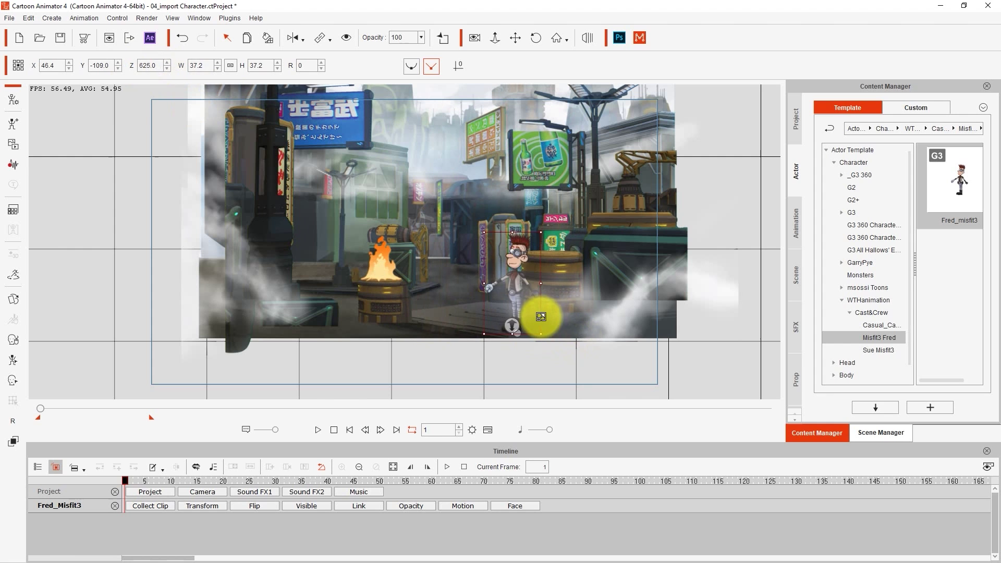
left_click_drag(505, 237, 463, 225)
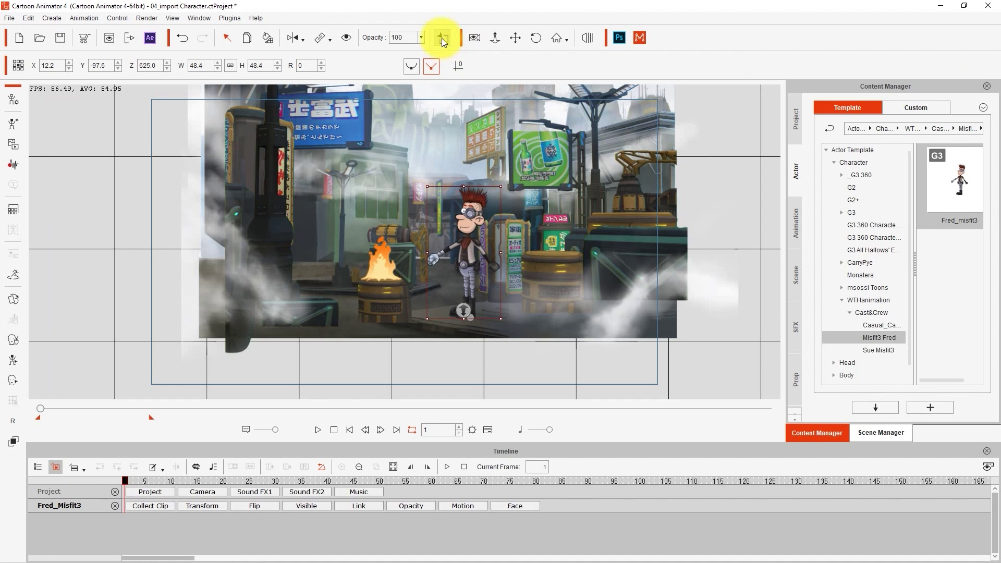
Isolate the Fred character from the scene and apply the Man_Heating_01 custom perform animation to it.
left_click(512, 119)
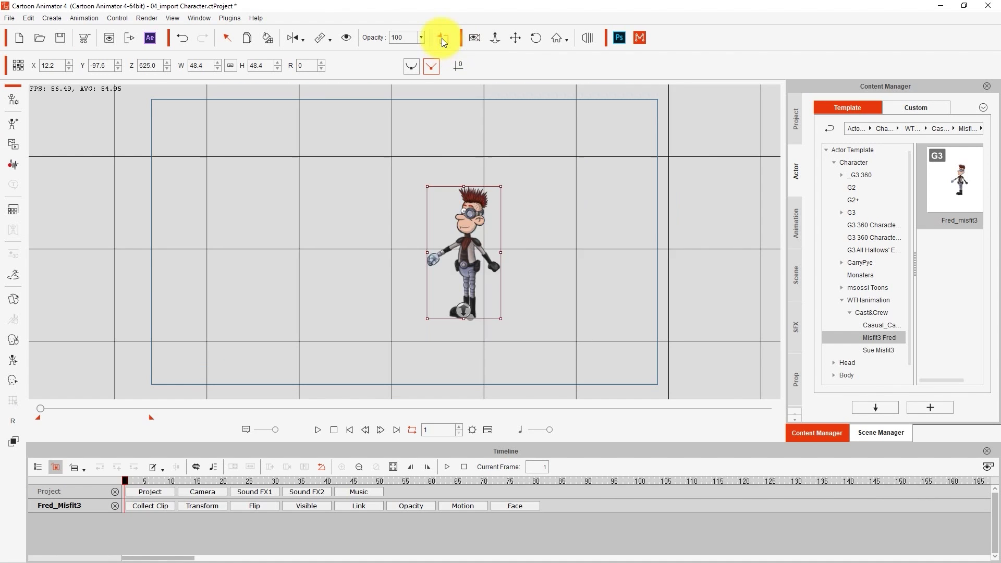
left_click_drag(915, 265, 891, 264)
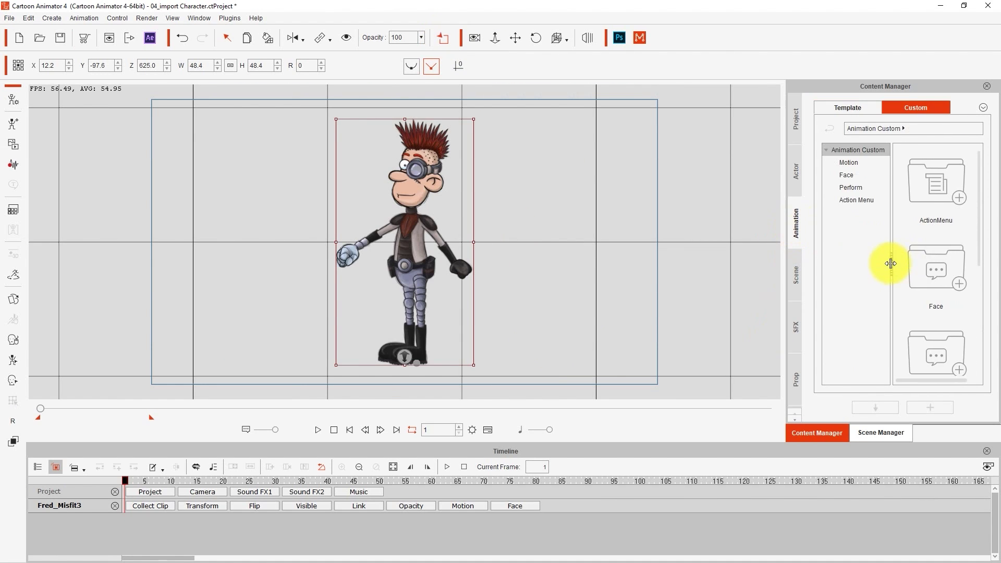
left_click(862, 189)
left_click_drag(940, 191, 417, 234)
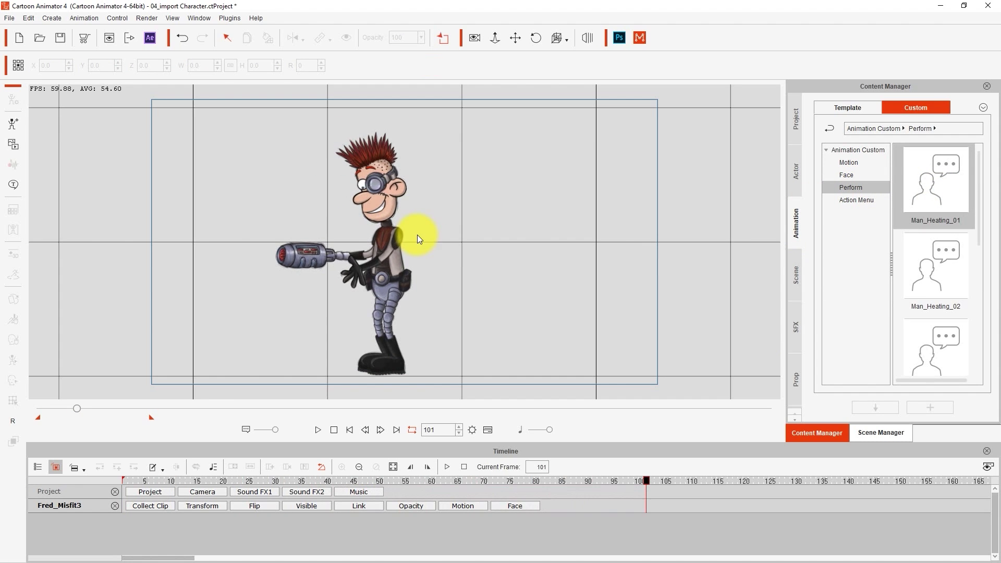
Apply the Man_Heating_02 and Man_Heating_03 perform animations to the Fred character one after the other and turn off looped playback.
left_click_drag(934, 265, 379, 283)
left_click(958, 361)
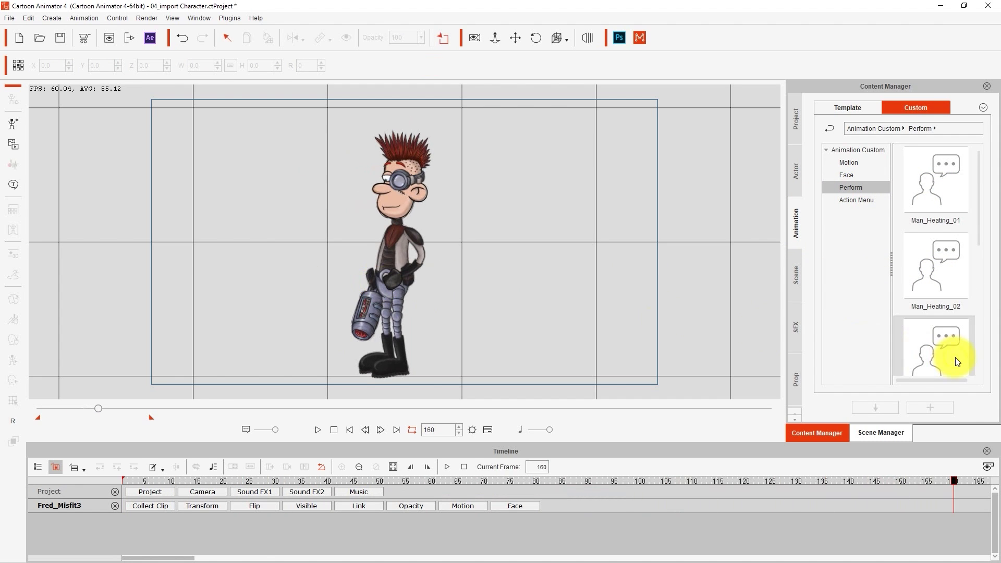
left_click_drag(958, 362, 392, 274)
left_click(412, 431)
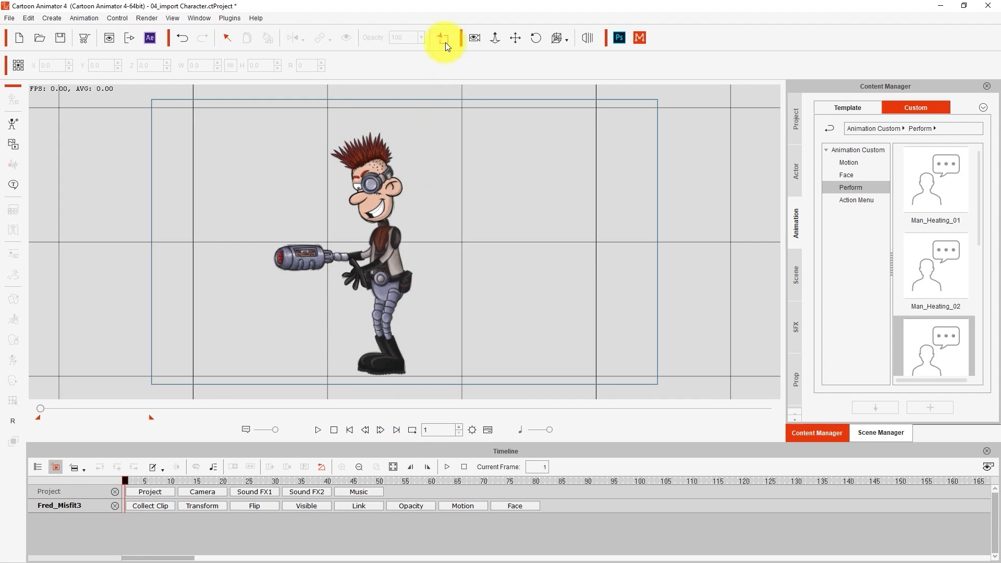
Return to the full scene and preview Fred's heating animation beside the burning barrel.
left_click(444, 39)
left_click_drag(489, 300, 542, 299)
left_click(318, 430)
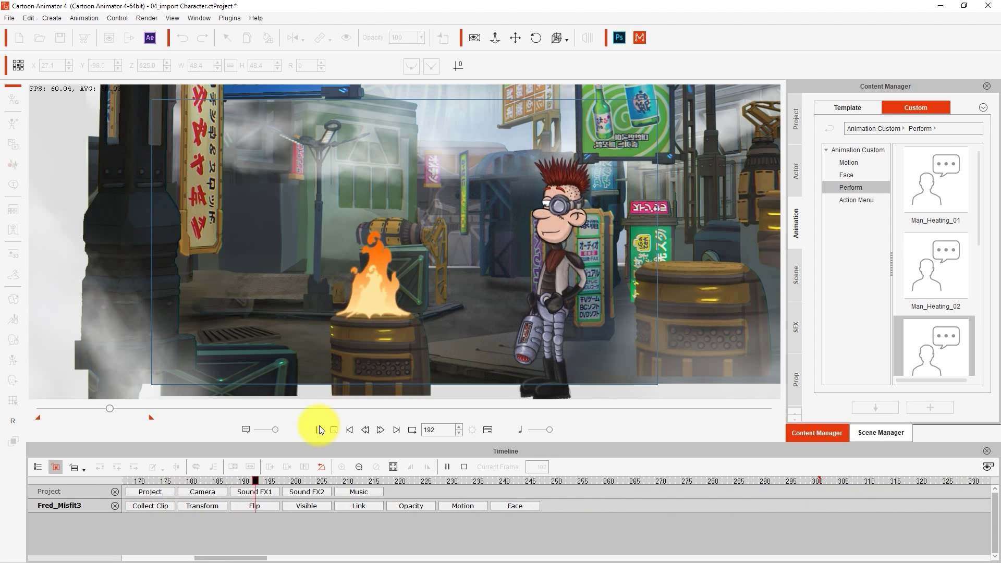
left_click(334, 430)
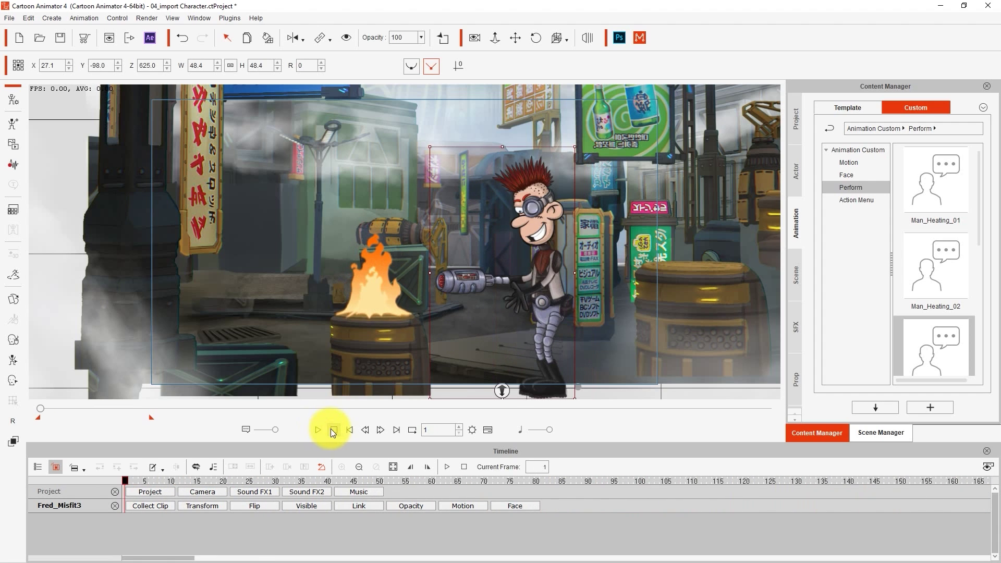
Raise Fred's hip bone at frame 1 with the 2D Motion Key Editor, and select the torso at frame 40.
left_click(13, 361)
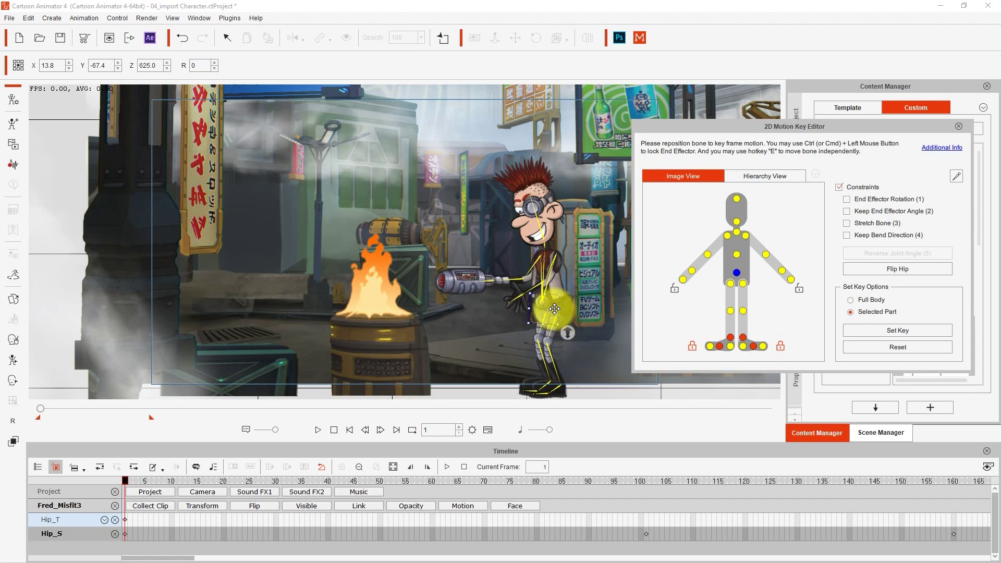
left_click_drag(554, 309, 556, 284)
left_click(737, 254)
left_click_drag(126, 480, 328, 480)
left_click(524, 229)
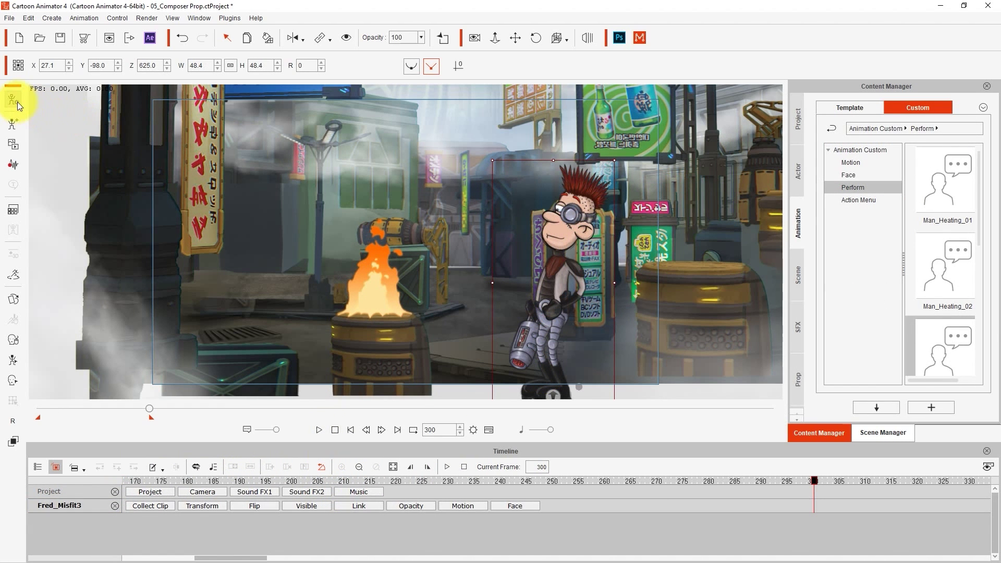
Open Fred in composer mode and attach the DexEfx_FlameTorch prop from the Fire prop templates to the hand of the gun arm.
left_click(14, 100)
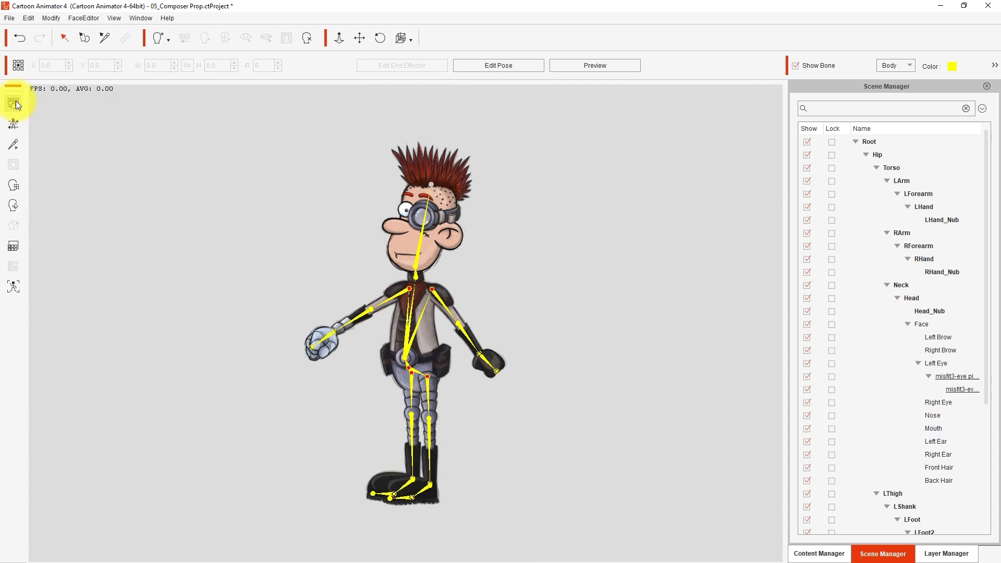
left_click(819, 554)
left_click(797, 277)
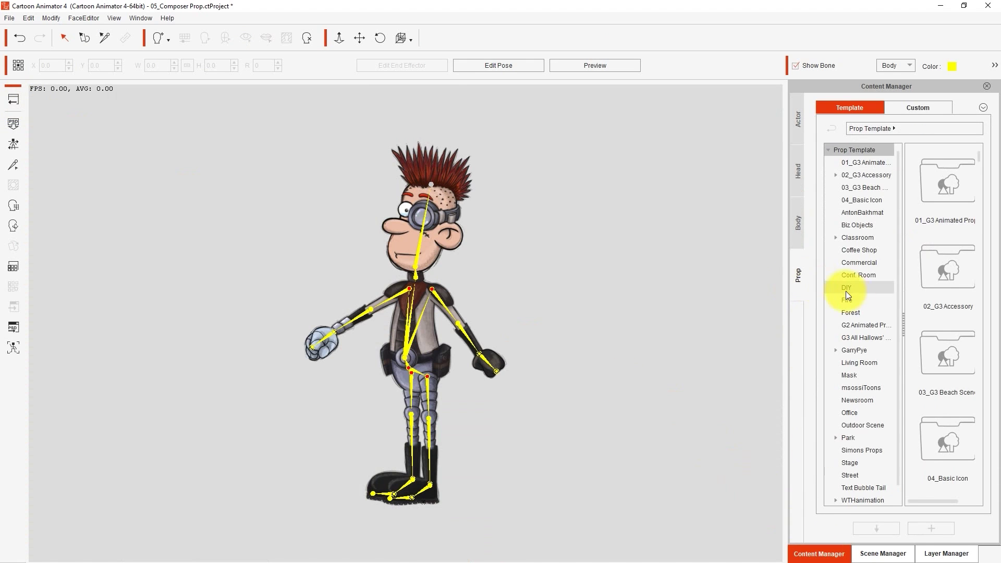
left_click_drag(982, 197, 980, 442)
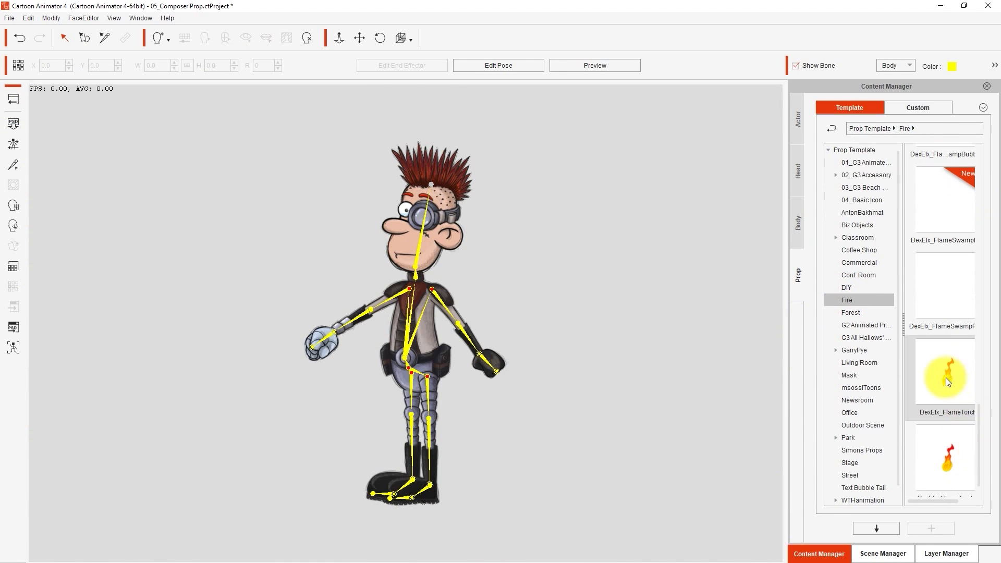
left_click_drag(946, 377, 348, 351)
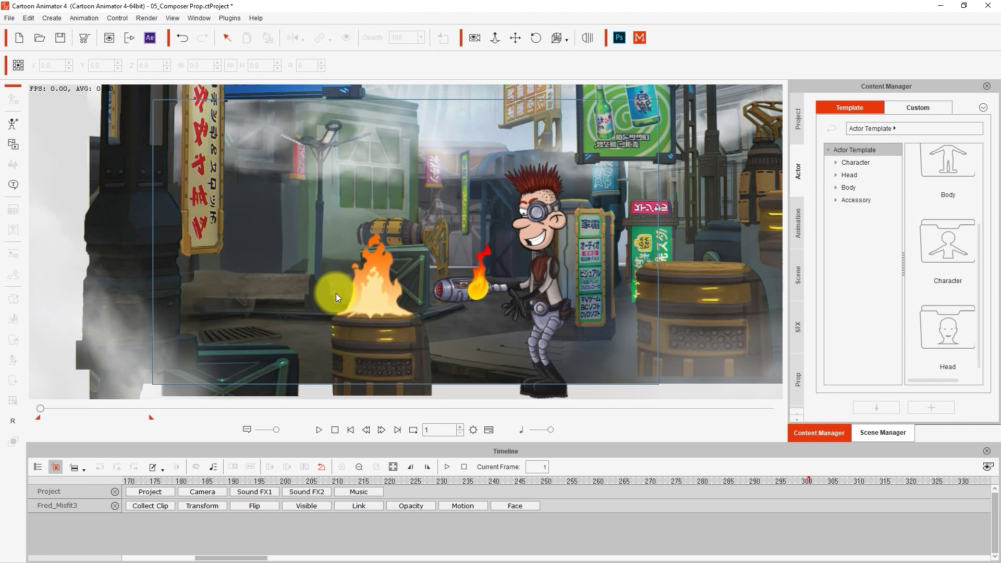
Open the Sprite Editor for the TorchFlame_X prop at the tip of Fred's gun arm, starting at frame 1.
left_click(483, 289)
left_click(353, 430)
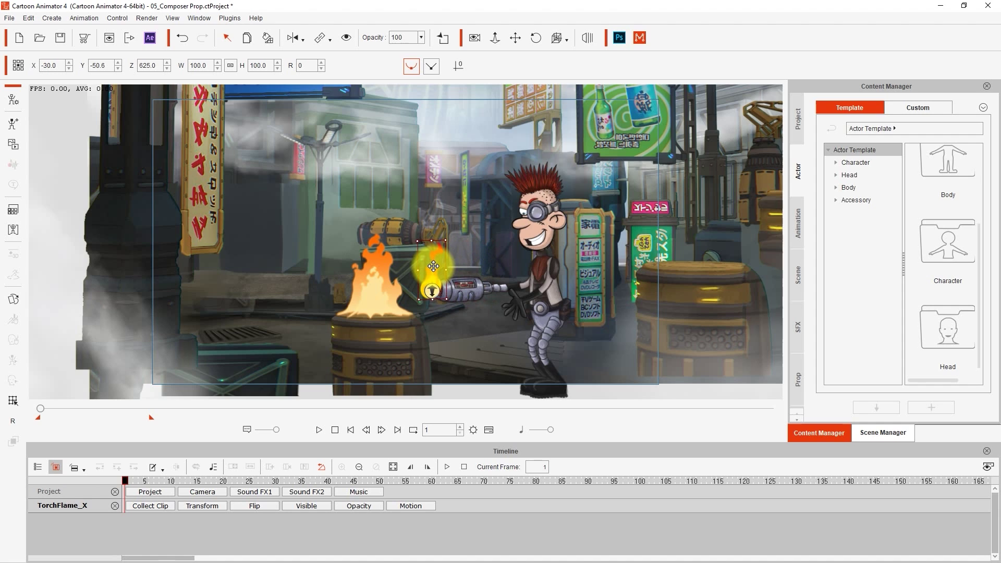
scroll(433, 267, "up", 5)
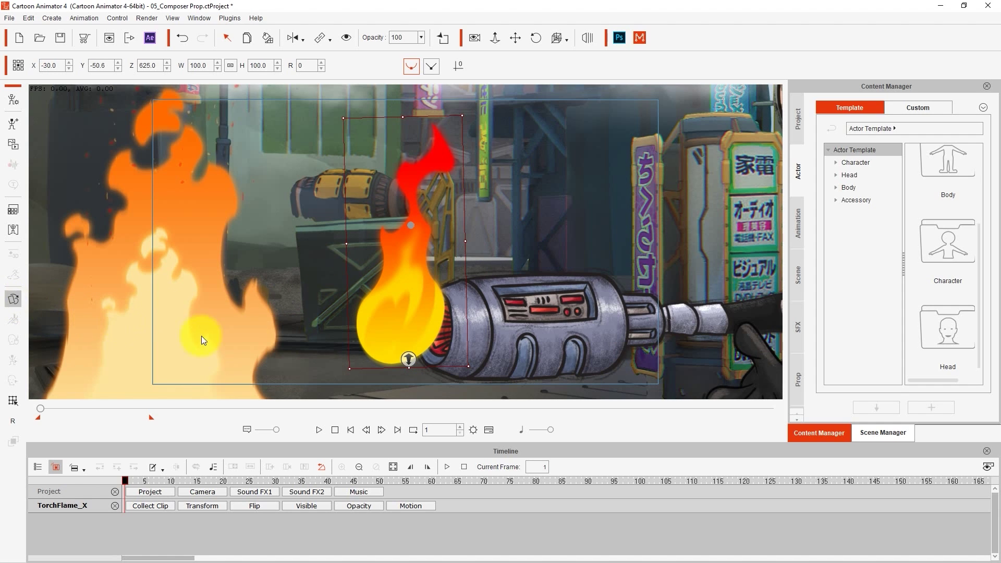
double_click(389, 321)
Key the torch flame's remaining sprites in order, one every three frames from frame 4 up to frame 31.
key("period")
key("period")
key("period")
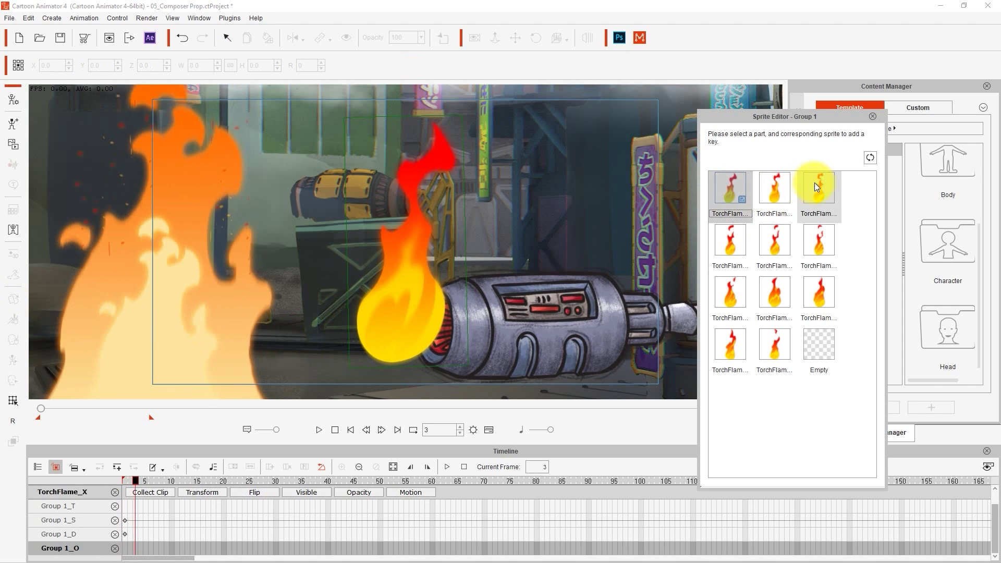
left_click(775, 187)
key("period")
key("period")
key("period")
left_click(808, 188)
key("period")
key("period")
key("period")
left_click(737, 236)
key("period")
key("period")
key("period")
left_click(772, 238)
left_click(817, 244)
left_click(722, 298)
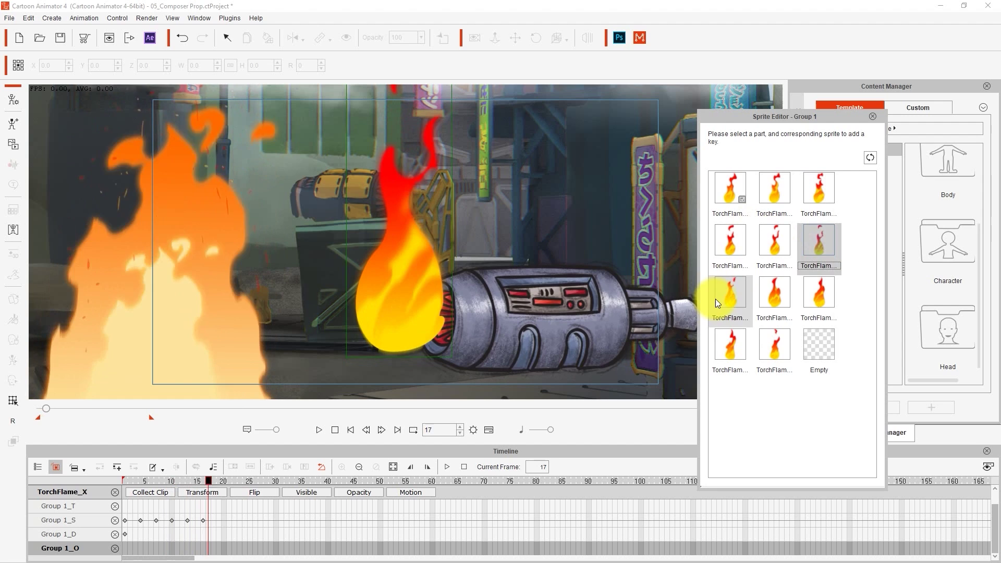
left_click(774, 292)
left_click(816, 290)
left_click(729, 345)
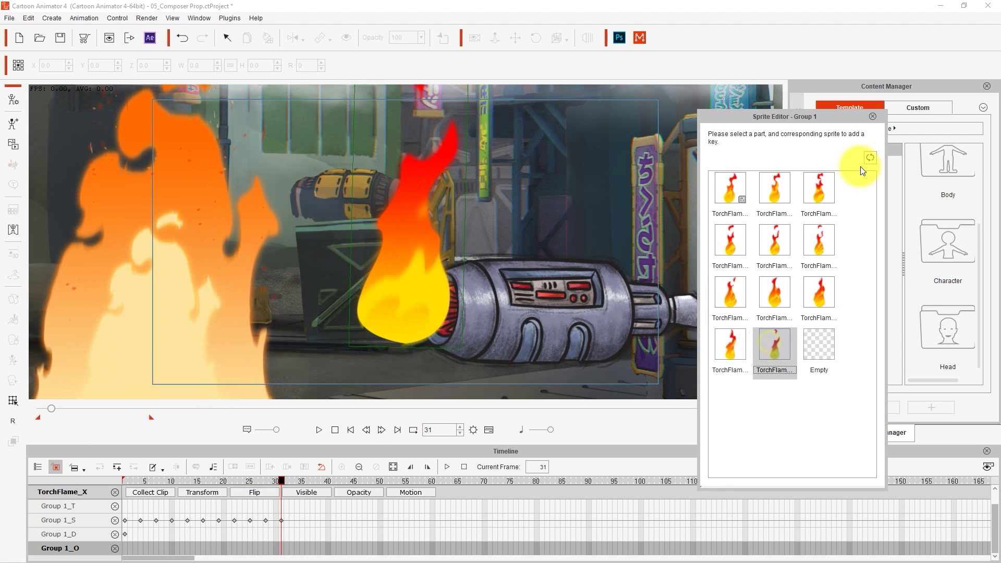
Copy the torch flame's sprite keys and paste them repeatedly along the Group 1_S track from frame 34 onward.
left_click(283, 521)
left_click(296, 482)
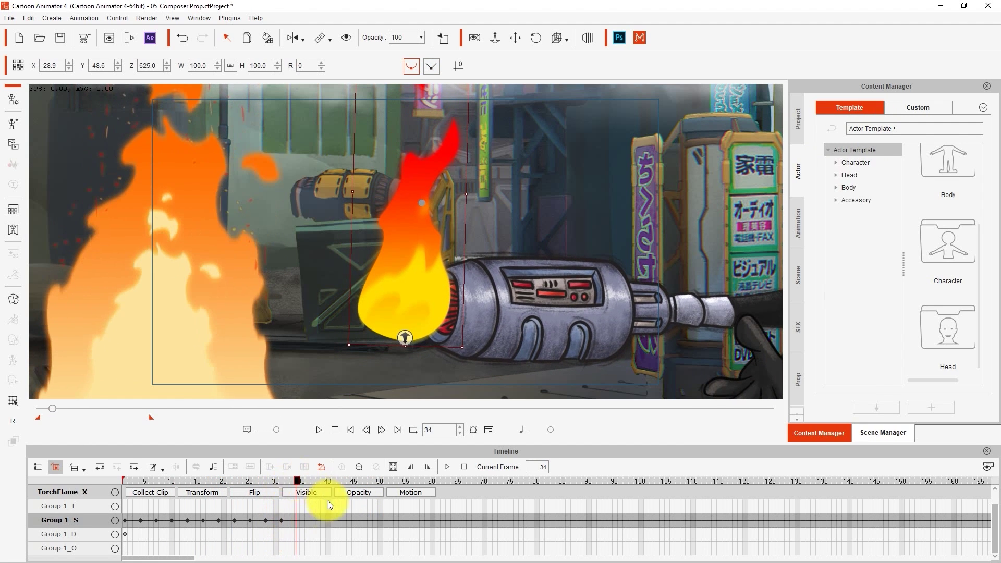
double_click(282, 521)
key("ctrl+c")
left_click(297, 480)
key("ctrl+v")
left_click(453, 481)
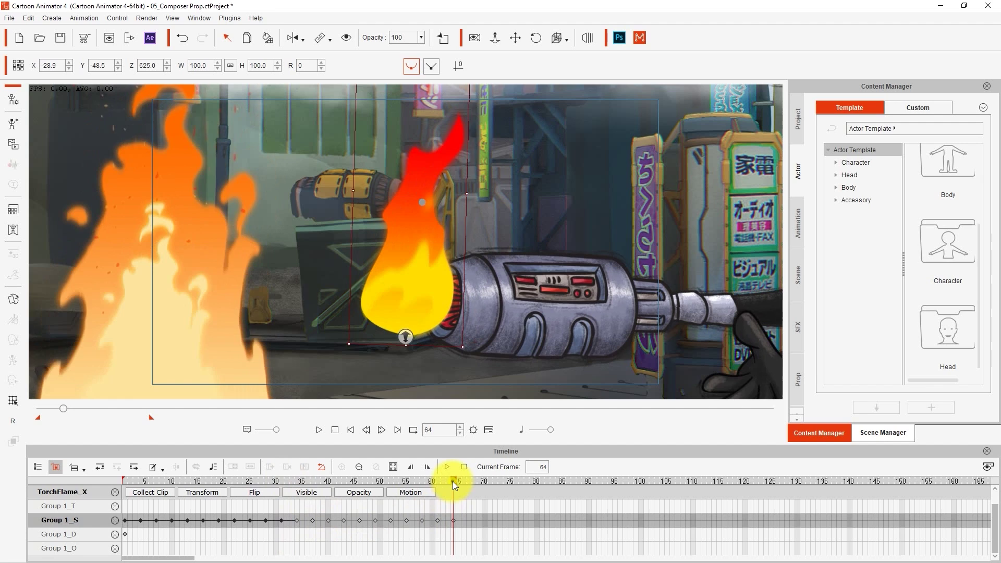
left_click(470, 482)
left_click(623, 481)
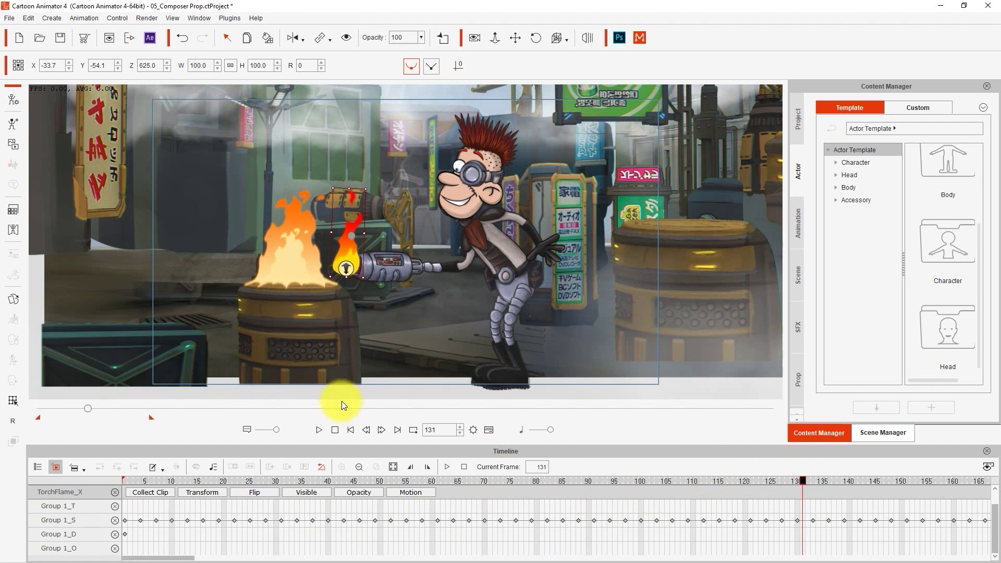
Key the torch flame's opacity from 100 at frame 131 to 0 at frame 137 and play the animation from the start.
left_click(359, 492)
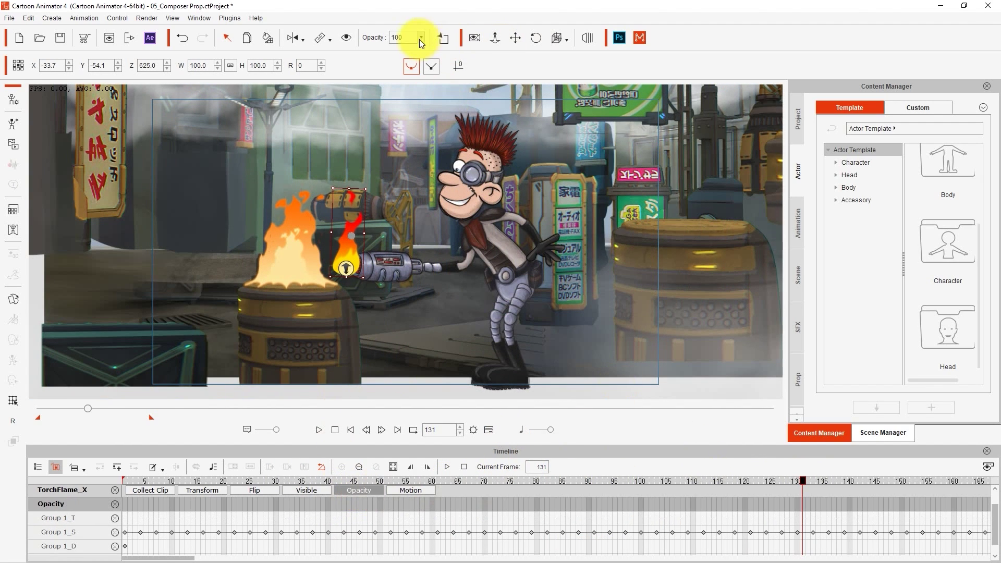
left_click_drag(803, 481, 836, 490)
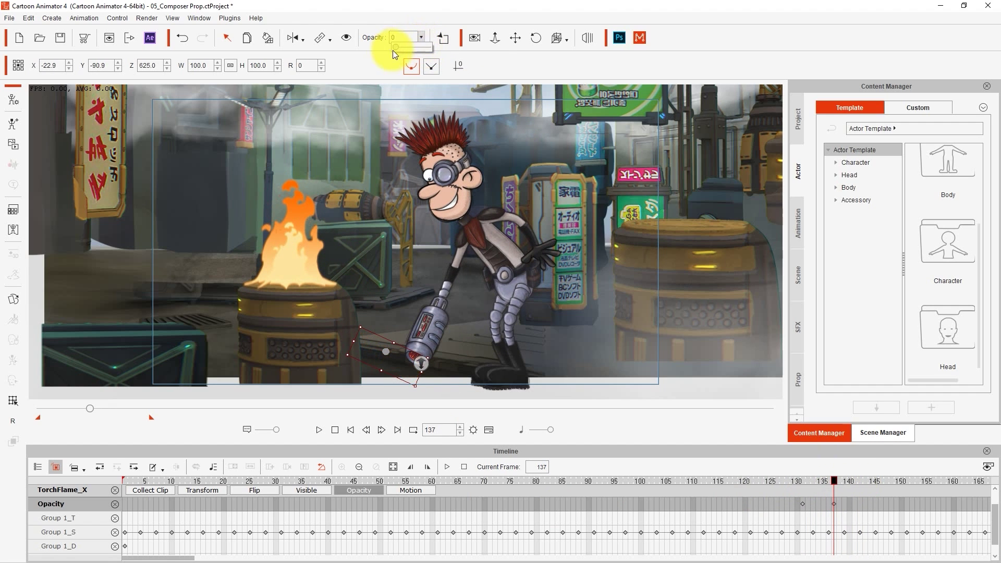
left_click(350, 430)
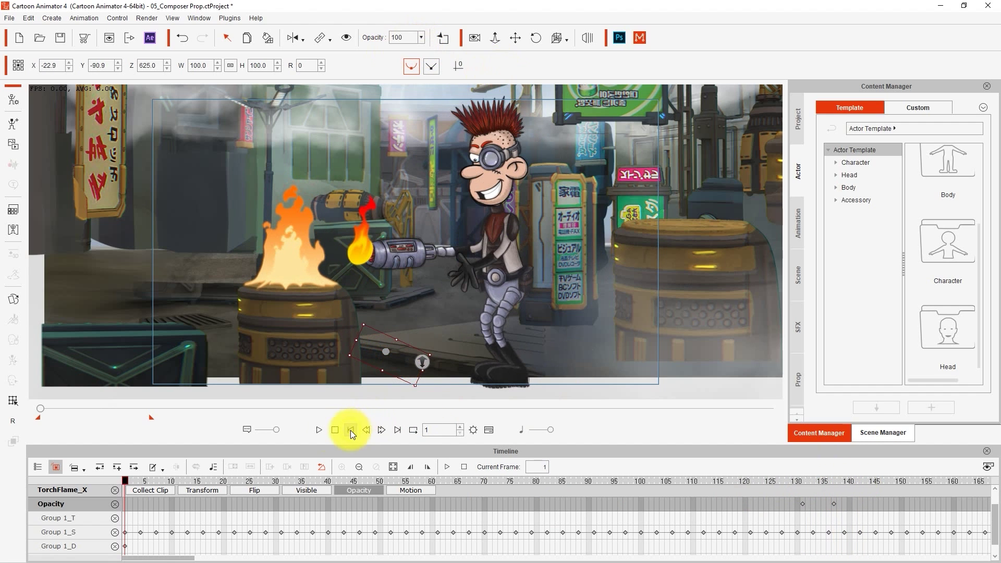
left_click(323, 432)
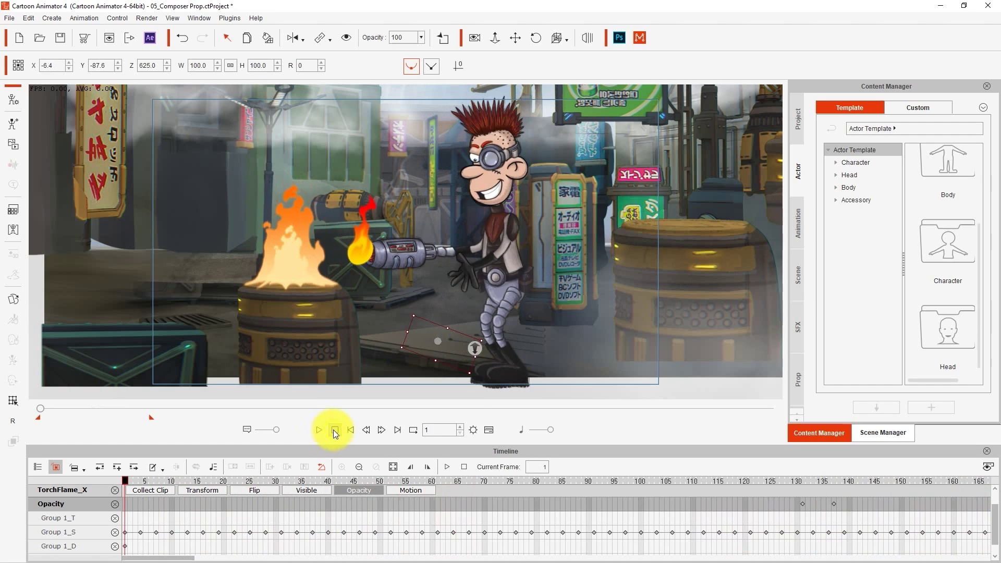
left_click(246, 305)
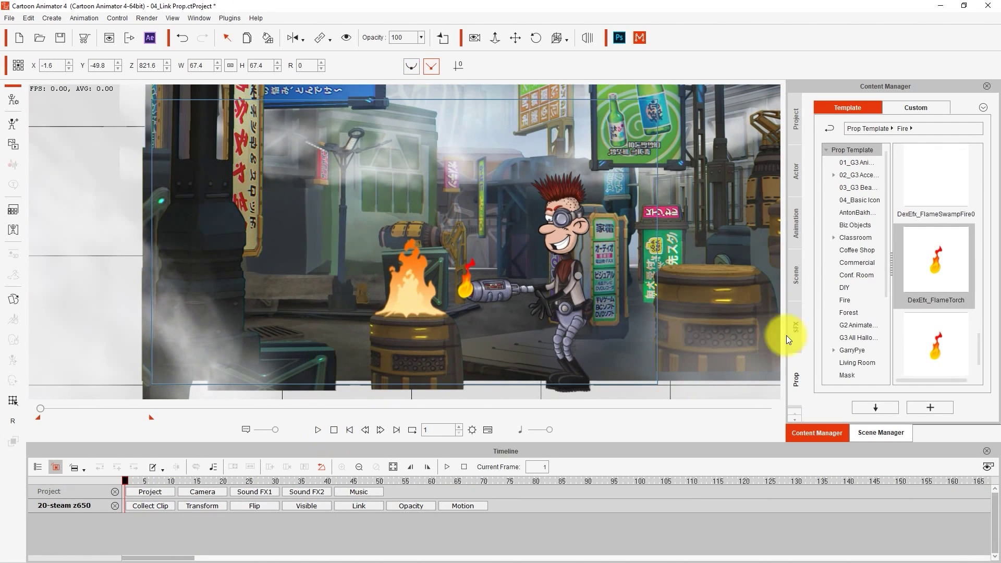
Add the Sue_misfit3 actor from the WTHanimation Cast&Crew character templates to the scene.
left_click(796, 171)
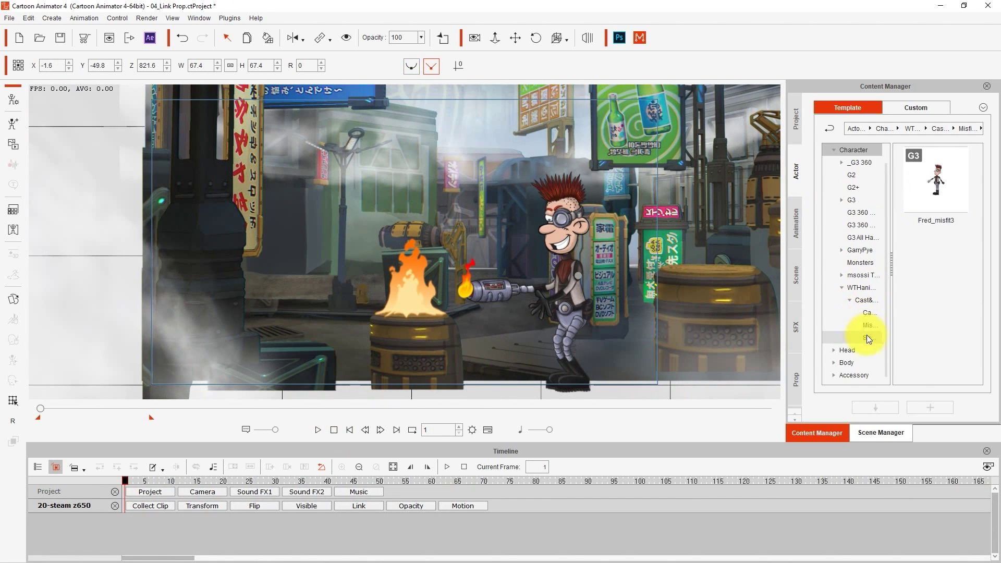
left_click(869, 338)
double_click(956, 188)
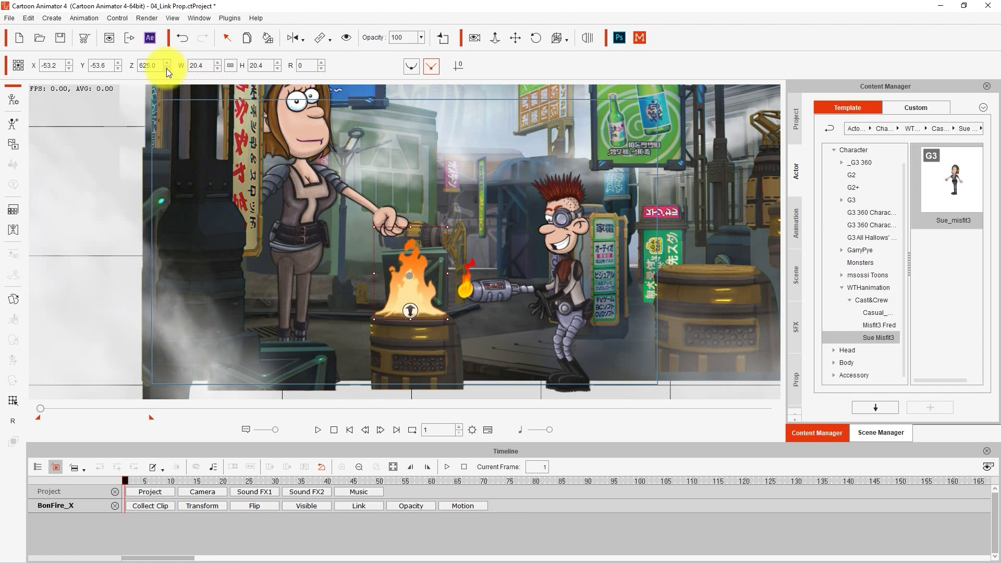
Set the Sue character's Z to 625, scale it to about 37.9 and stand it on the other side of the barrel from Fred.
type("625")
key("Return")
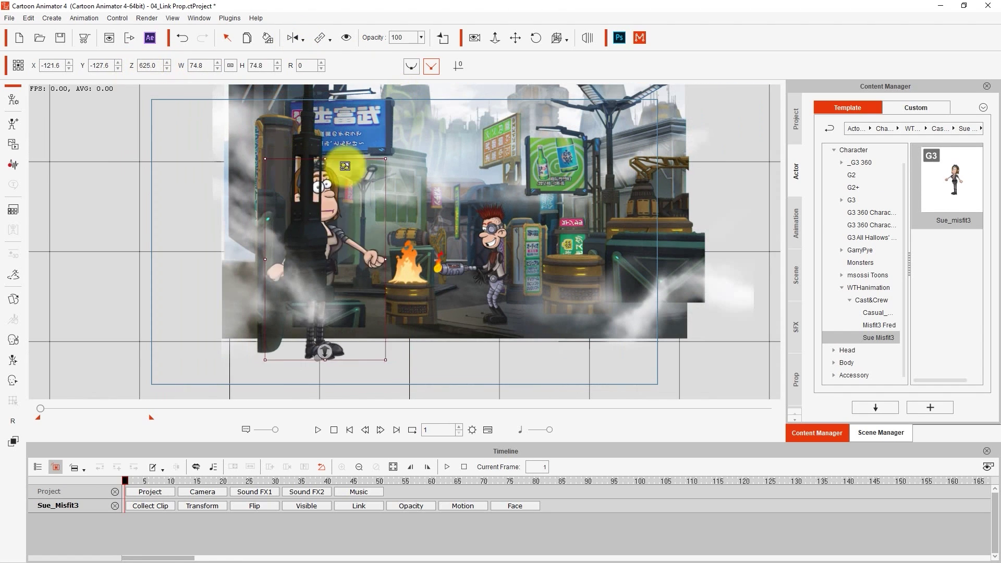
left_click_drag(346, 163, 372, 308)
Isolate the Sue character from the scene and apply the Woman_Sit custom perform animation to it.
left_click(442, 38)
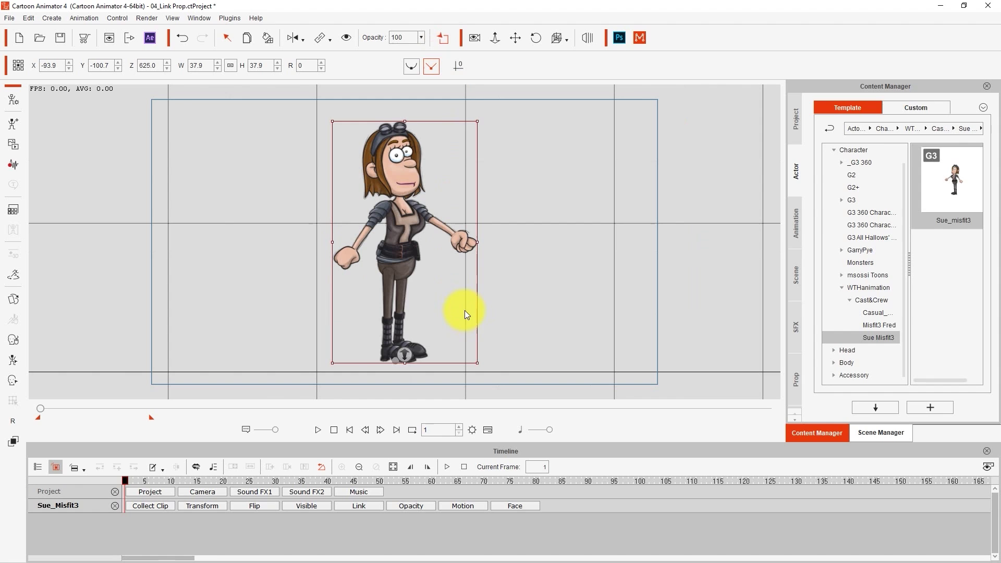
left_click(798, 223)
left_click_drag(980, 201, 980, 314)
left_click_drag(909, 277, 874, 269)
left_click_drag(913, 200, 402, 239)
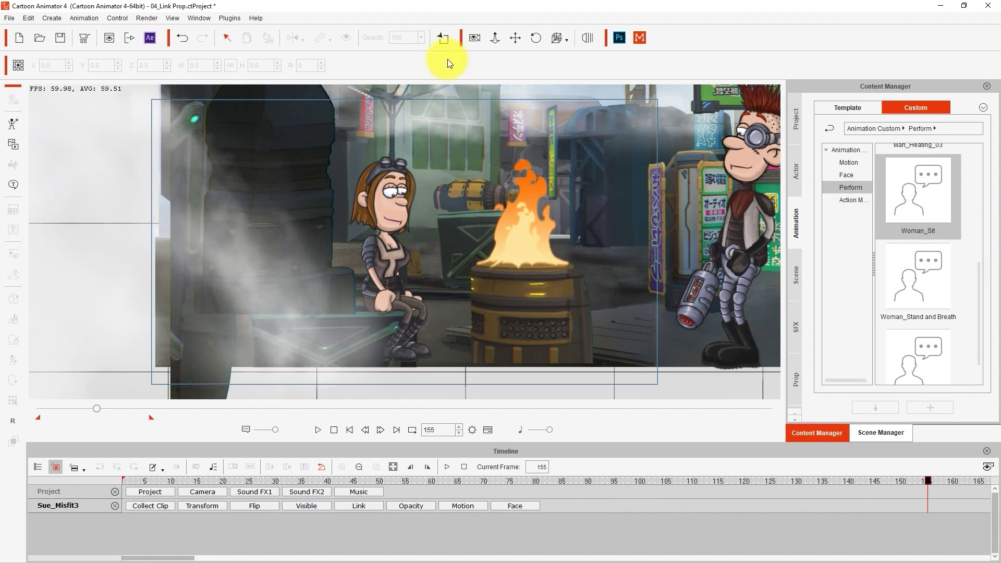
Isolate the Sue character again, apply the Woman_Stand and Breath perform animation through frame 300 and return to the full scene.
left_click(442, 38)
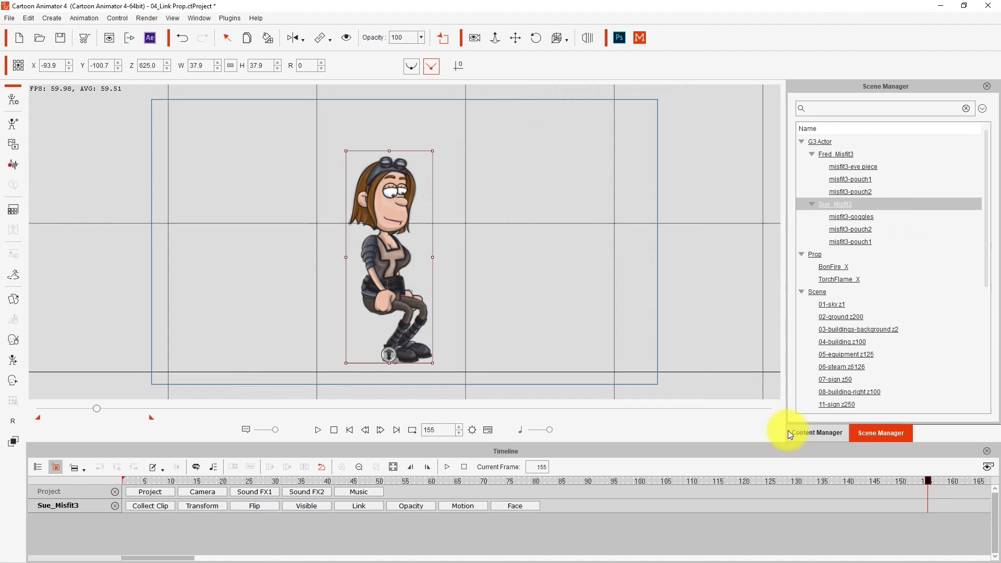
left_click(793, 431)
left_click_drag(934, 353, 390, 193)
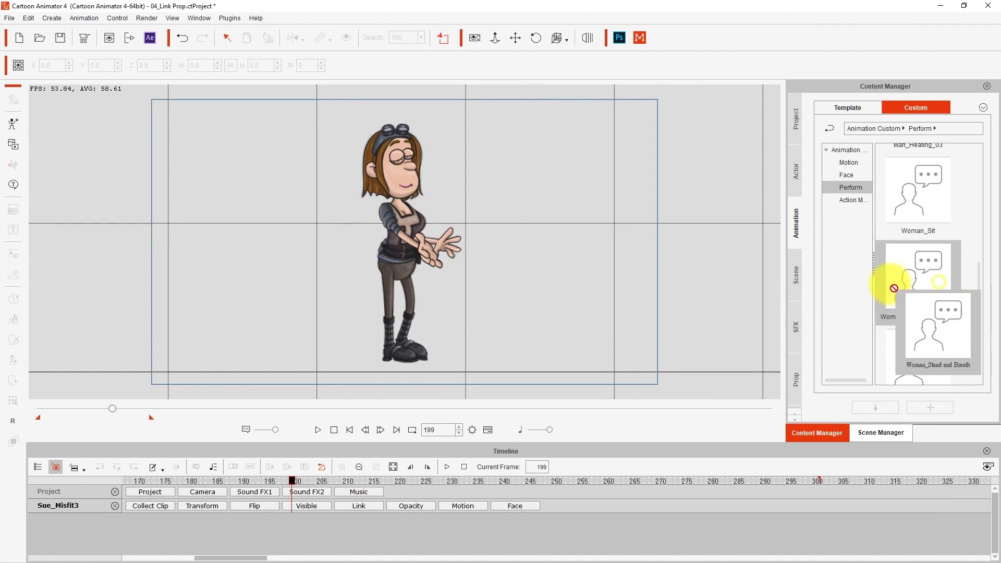
left_click_drag(890, 284, 400, 218)
left_click(443, 38)
Play the animation with both characters framed around the burning barrel.
middle_click_drag(673, 256, 512, 283)
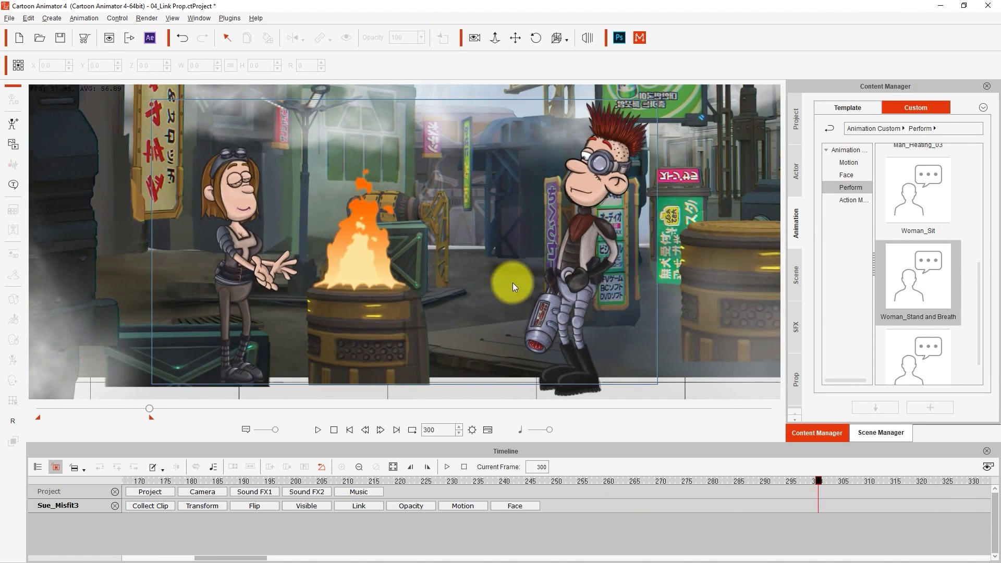
scroll(513, 282, "down", 3)
middle_click_drag(515, 248, 519, 280)
left_click(603, 393)
left_click(319, 430)
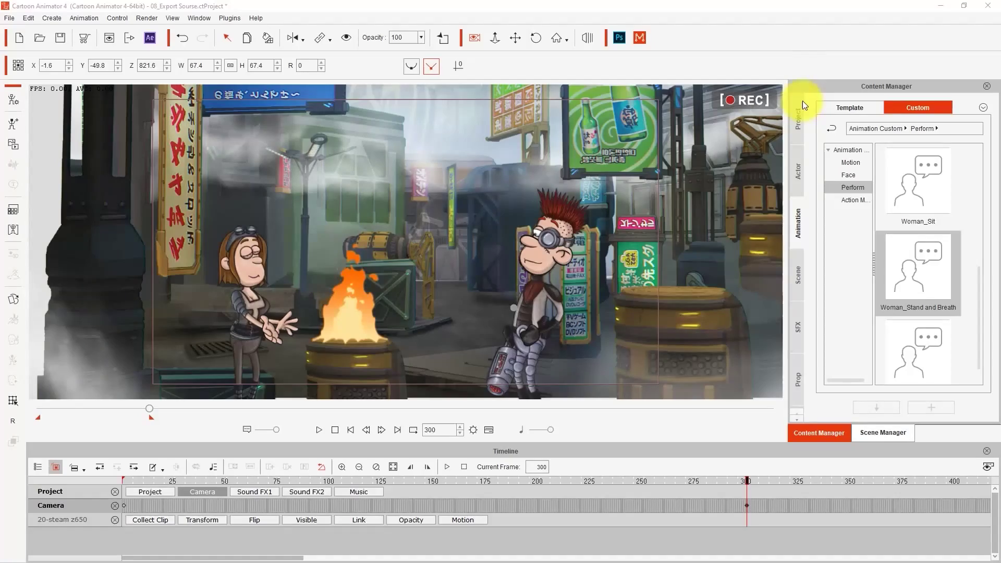
Select the G3 Actor, Prop and Scene groups in turn to review what the scene contains.
left_click(876, 433)
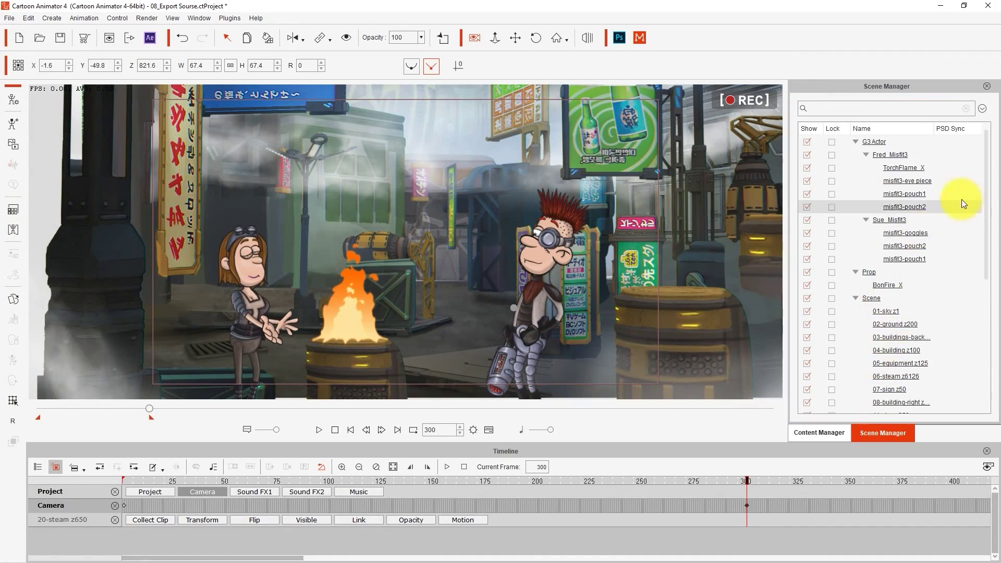
mouse_move(980, 204)
left_mouse_down()
mouse_move(977, 290)
mouse_move(977, 197)
left_mouse_up()
left_click(874, 142)
left_click(871, 273)
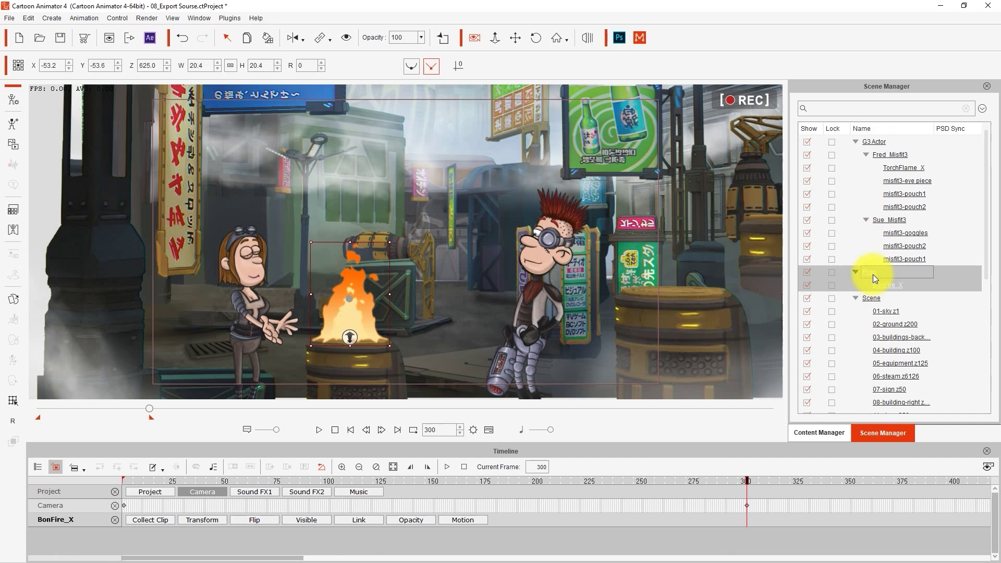
left_click(866, 298)
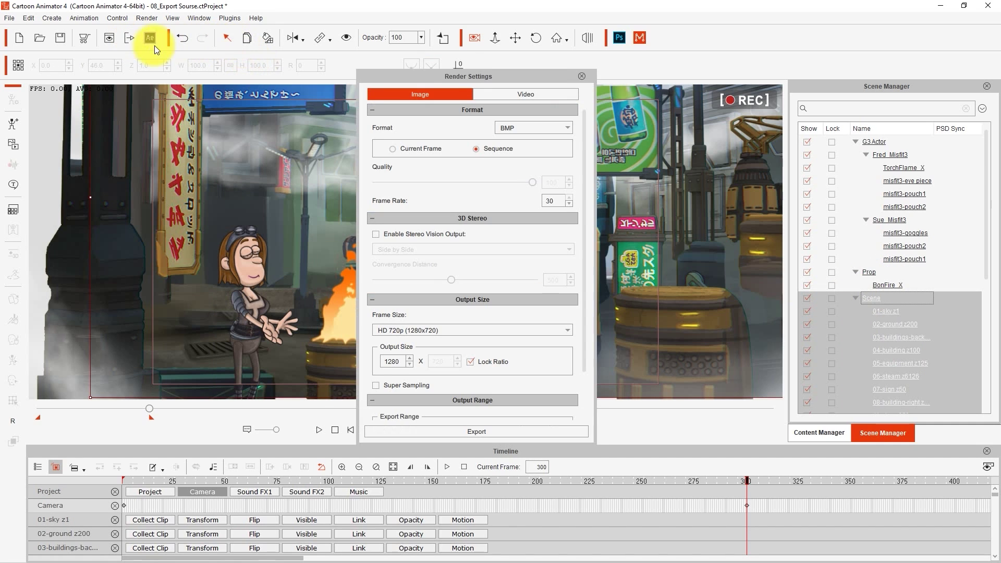
Set the image render to a PNG sequence exported into separate files fitted to object size.
left_click_drag(471, 76, 405, 89)
left_click(474, 135)
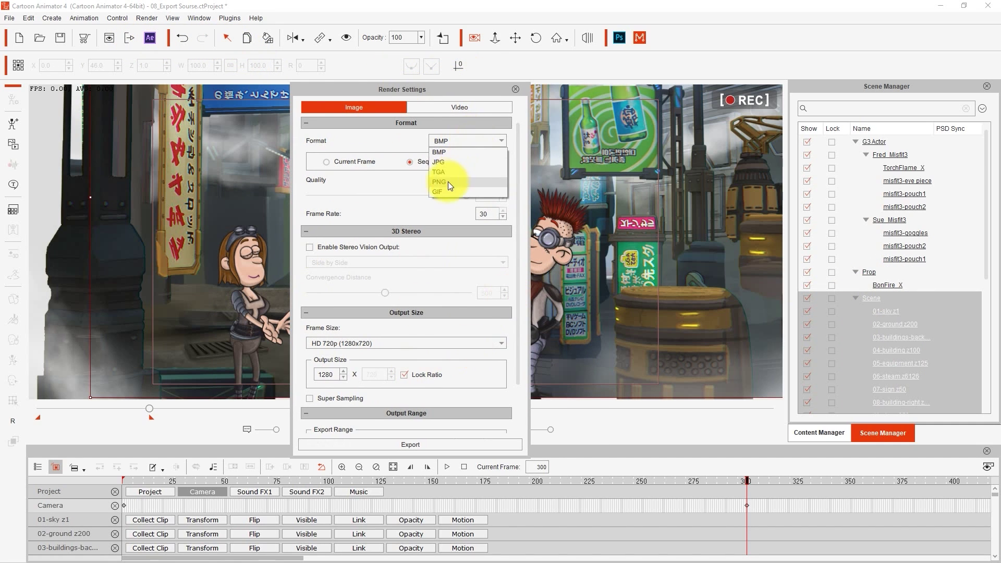
left_click(448, 181)
scroll(515, 218, "down", 3)
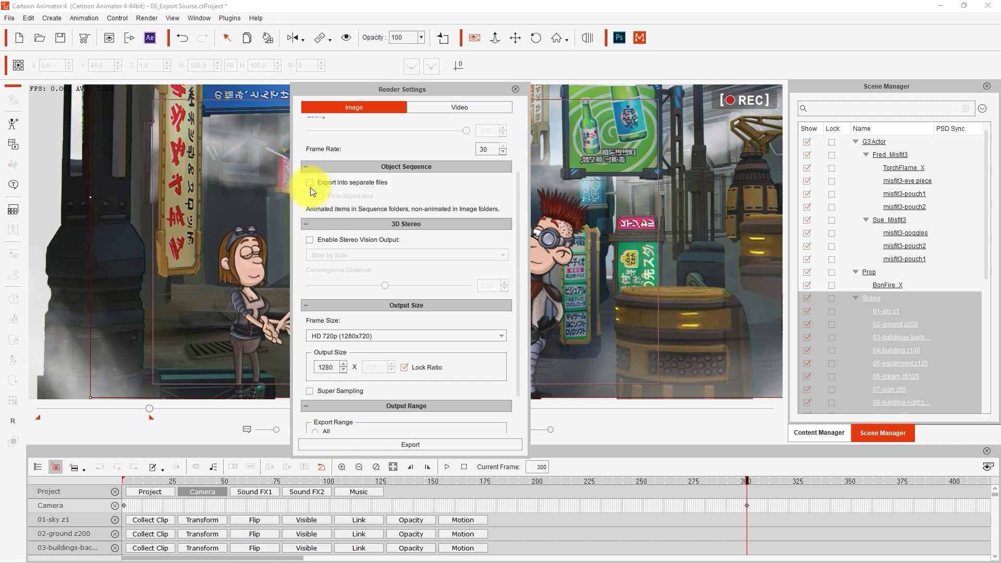
left_click(310, 182)
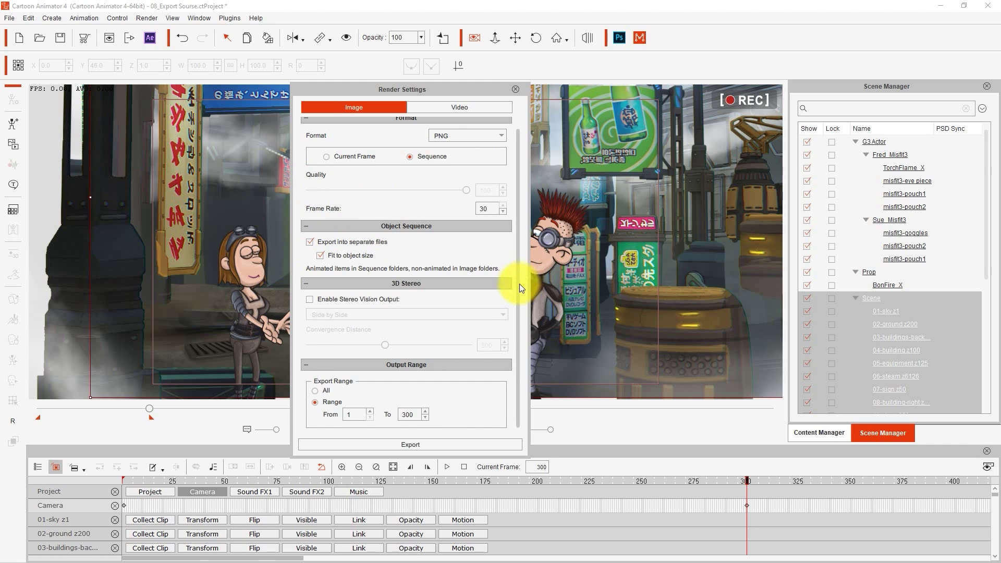
left_click(424, 285)
Export the sequence into the Blender Source folder of the tutorial project.
left_click(417, 450)
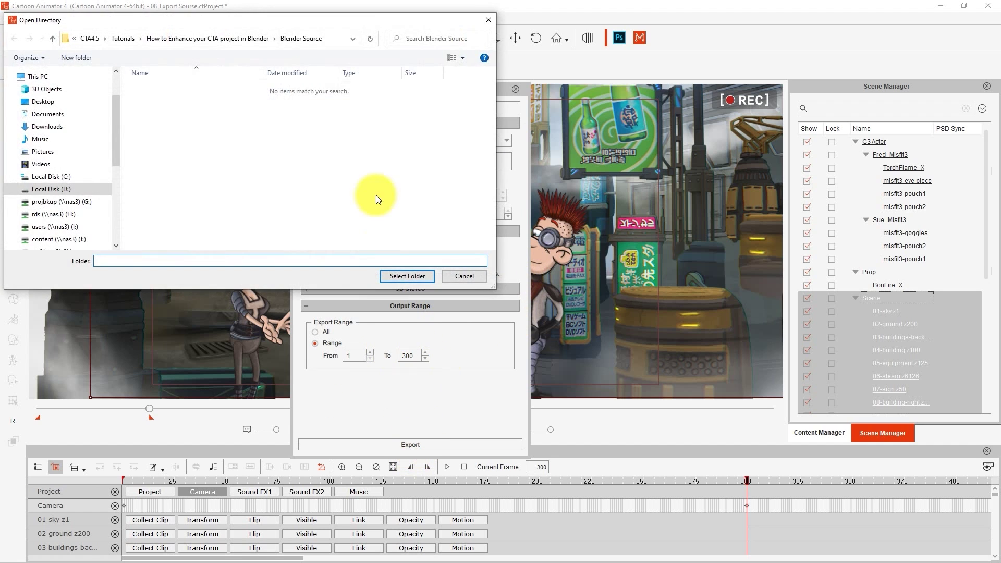
left_click(461, 146)
left_click(390, 228)
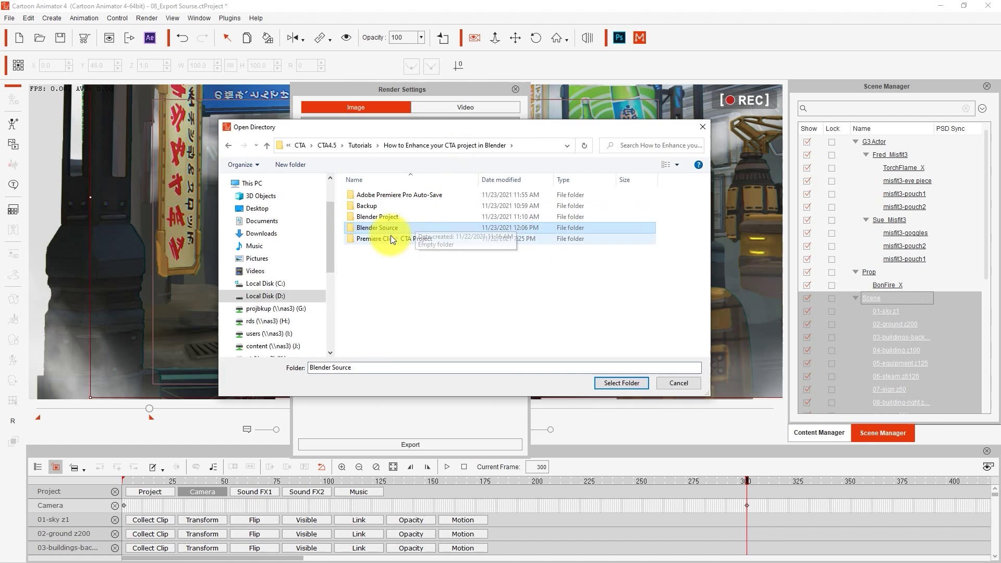
left_click(622, 383)
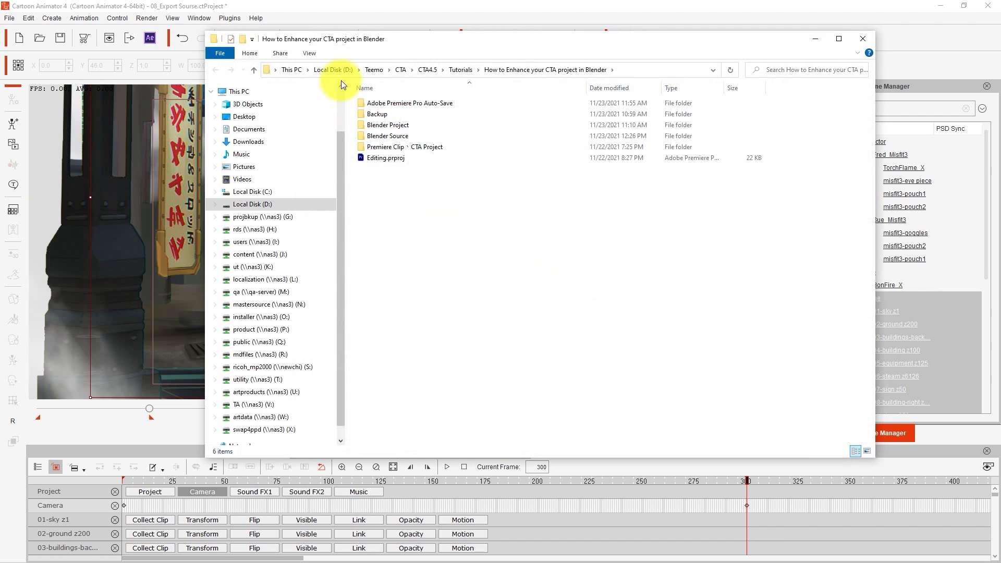
Open the exported Sequence Image folder in Blender Source and look through the BonFire_X frames.
double_click(402, 136)
left_click_drag(516, 38, 475, 116)
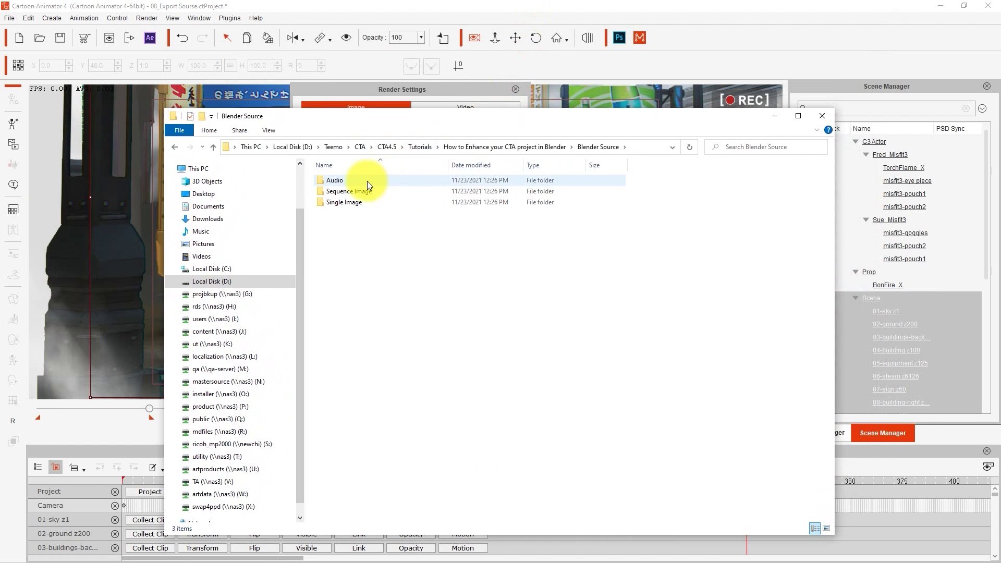
double_click(368, 191)
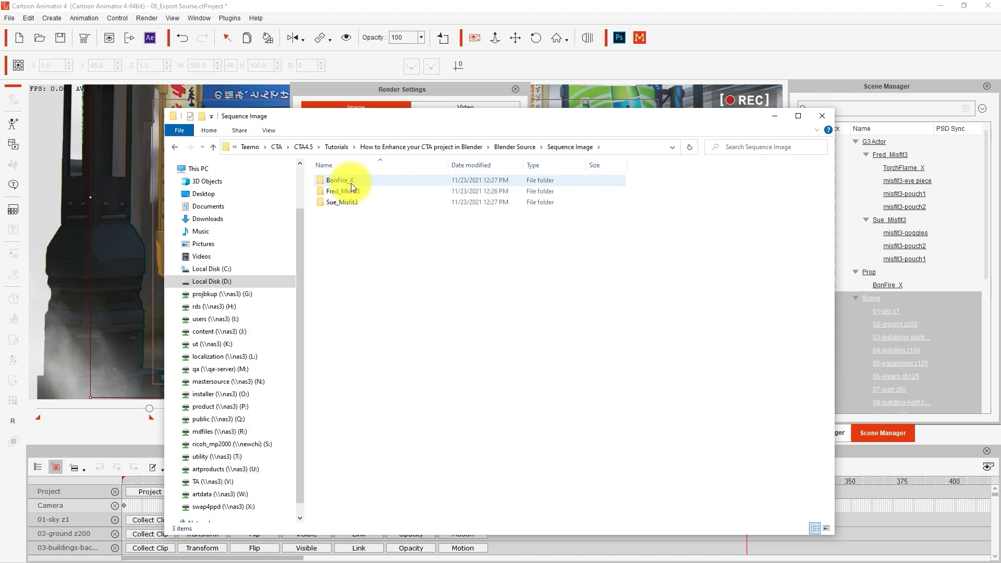
double_click(351, 183)
left_click_drag(831, 214, 825, 339)
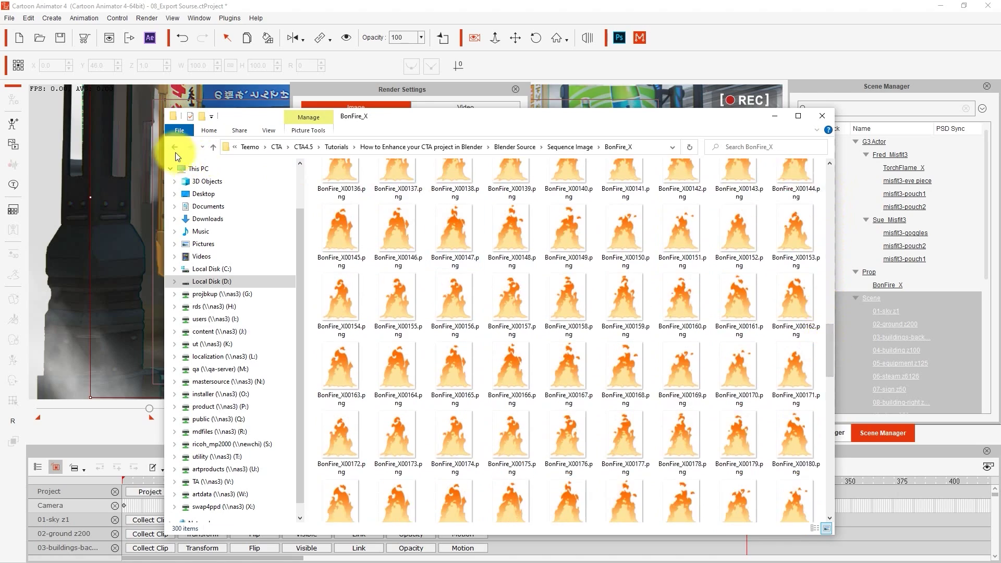
Look through the Fred_Misfit3 and Sue_Misfit3 frame sequences and open the Single Image folder.
left_click(176, 150)
double_click(516, 199)
left_click_drag(833, 183, 831, 328)
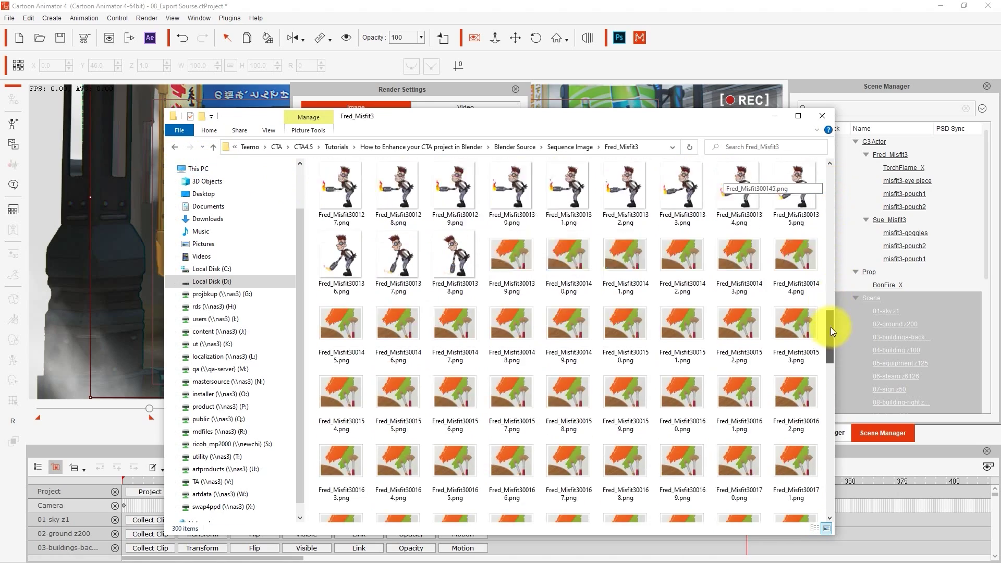
left_click(175, 147)
double_click(345, 200)
left_click_drag(829, 193, 846, 393)
left_click(176, 146)
left_click(175, 147)
double_click(359, 202)
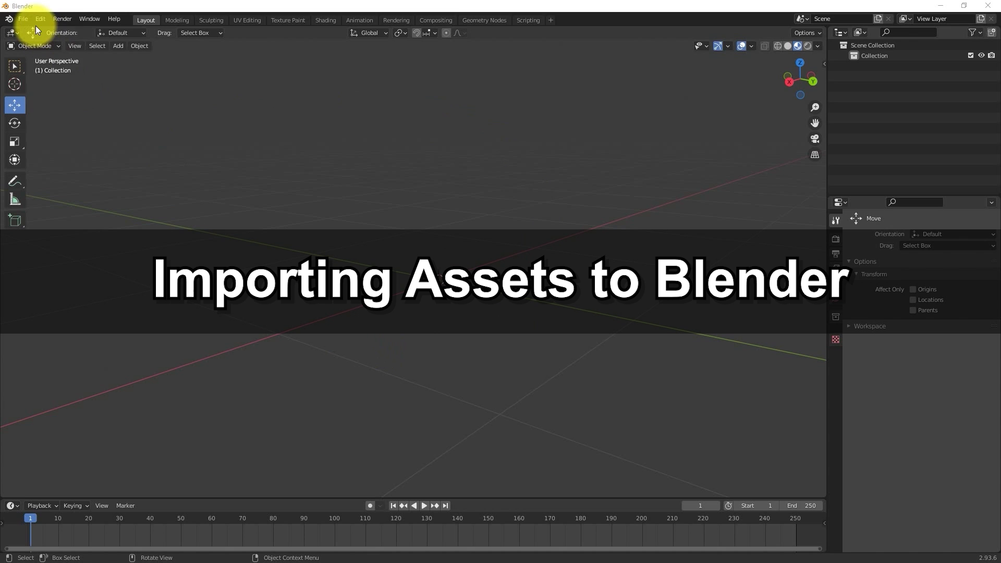
Switch to Blender and enable the Import Images as Planes add-on in the preferences.
left_click(40, 19)
left_click(59, 167)
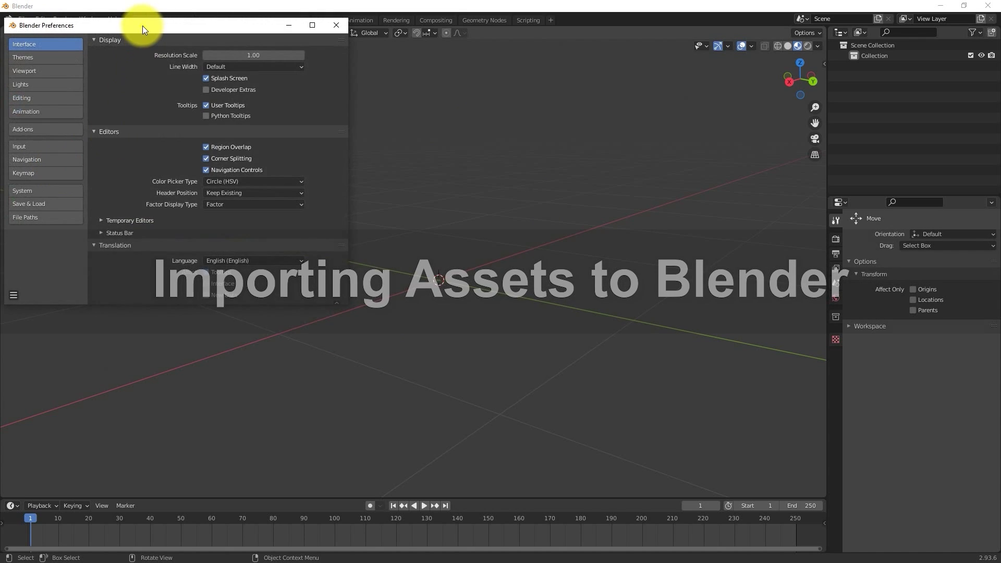
left_click_drag(144, 30, 438, 121)
left_click(341, 224)
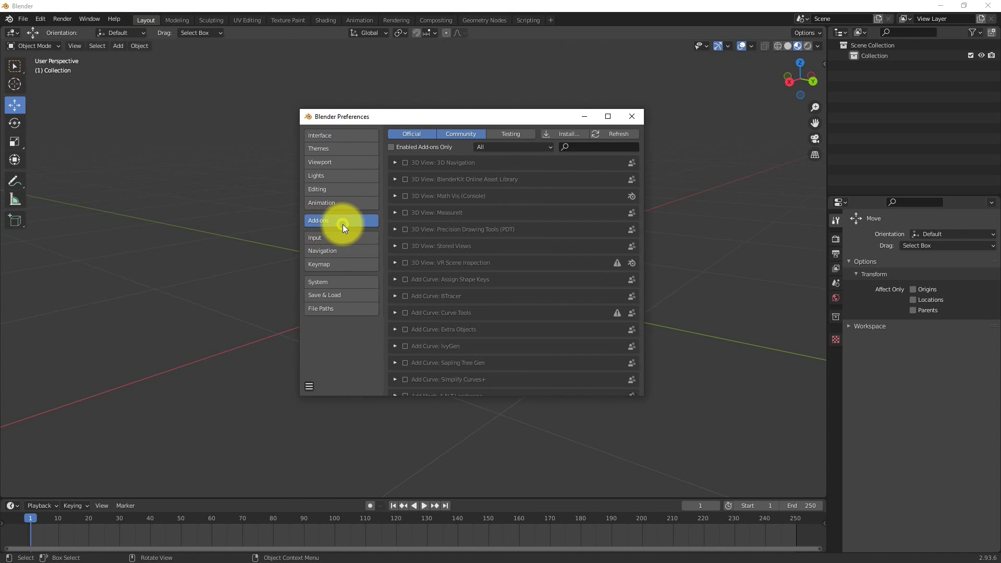
type("image")
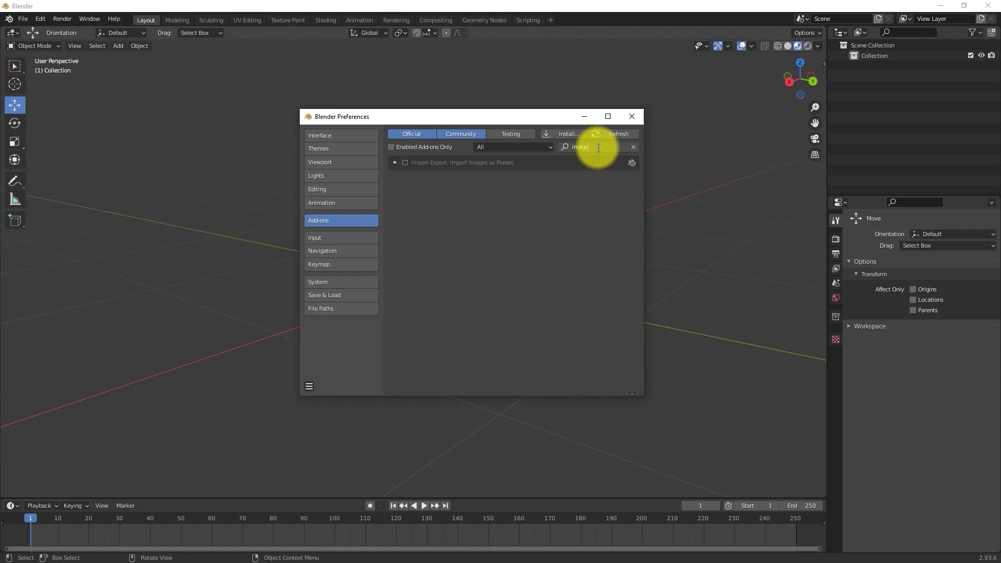
left_click(405, 162)
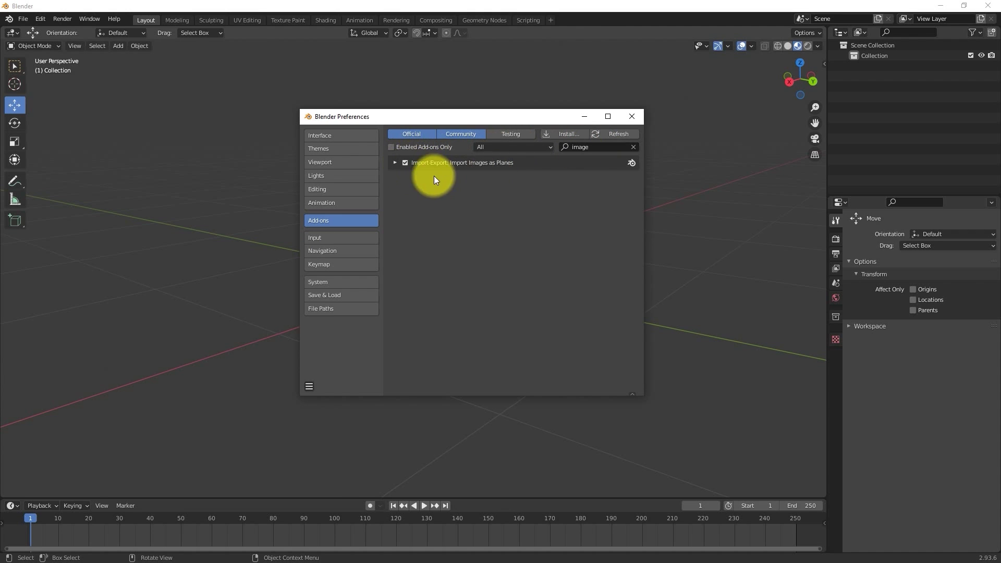
left_click(628, 116)
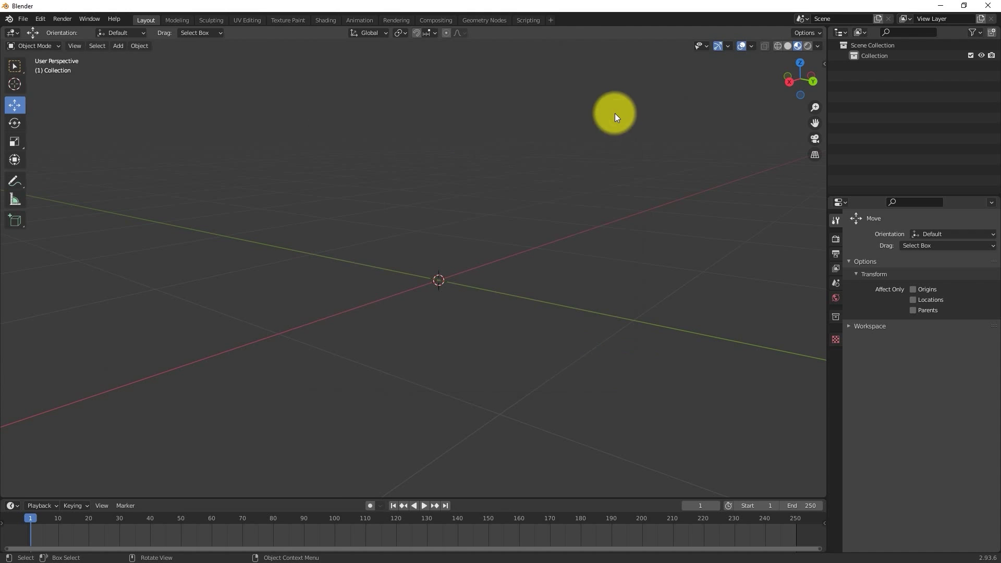
Import 12-sign25100001.png from the Single Image folder as an image plane.
left_click(23, 18)
mouse_move(52, 165)
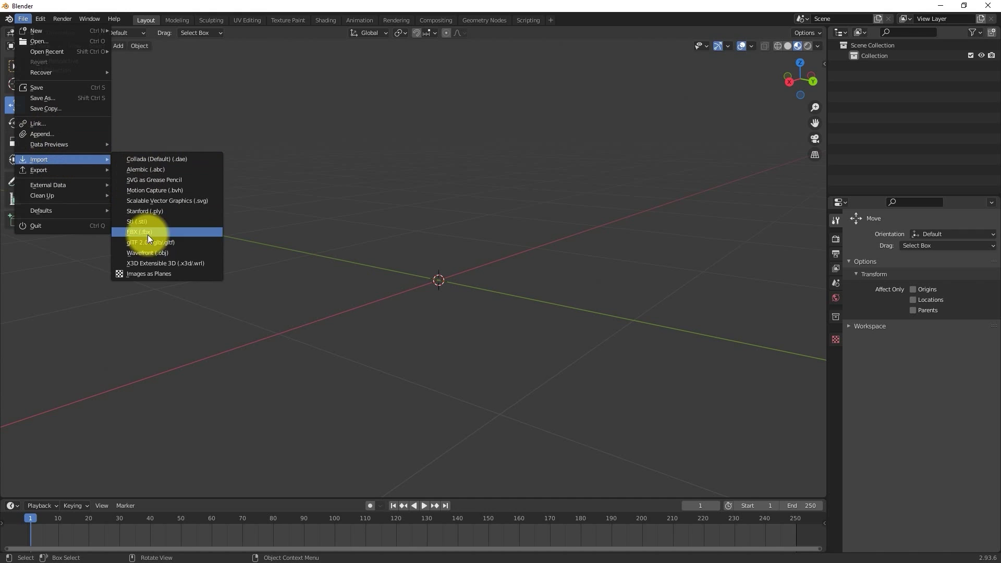
left_click(173, 278)
left_click(541, 142)
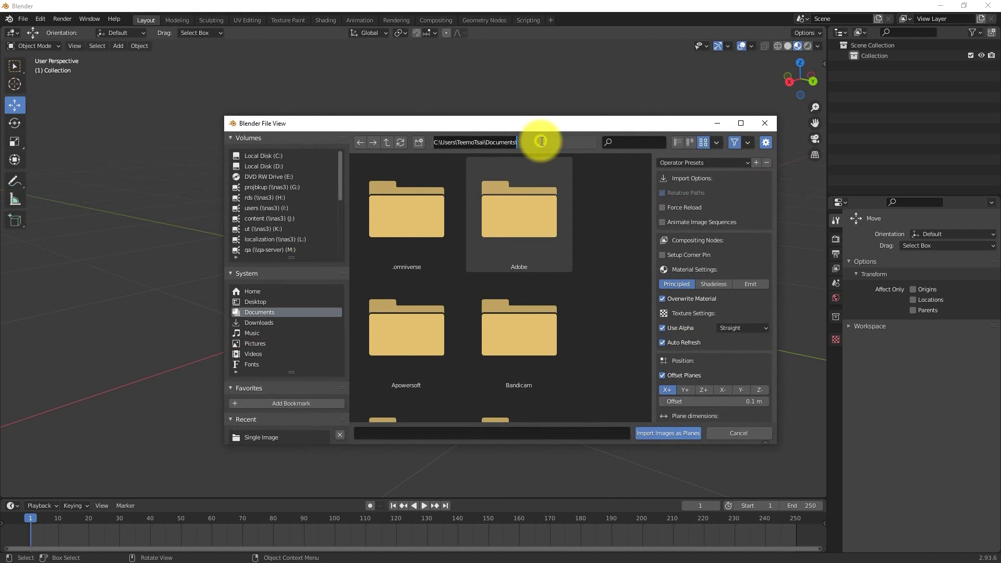
key("ctrl+v")
key("Return")
scroll(622, 180, "down", 10)
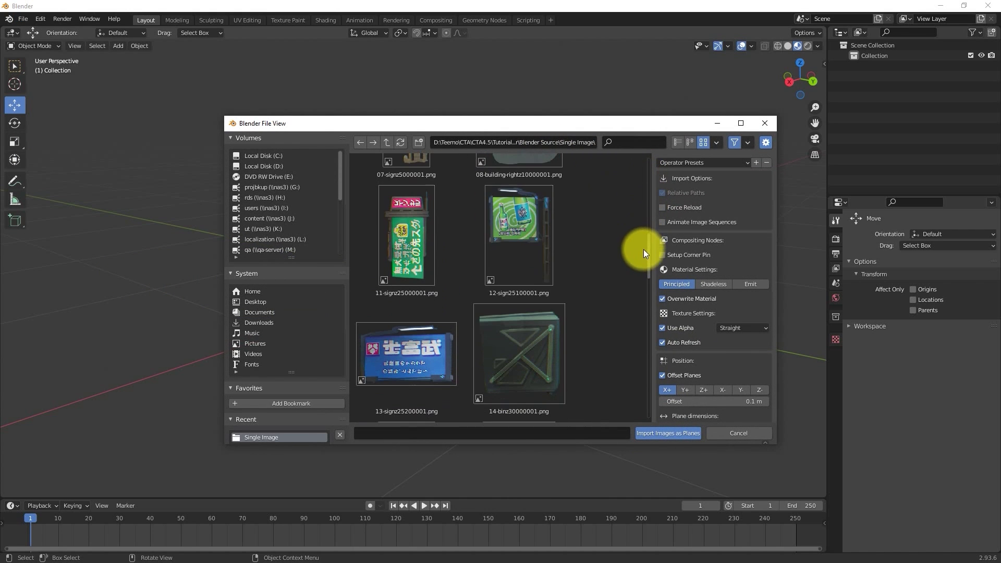
left_click(519, 235)
left_click(686, 438)
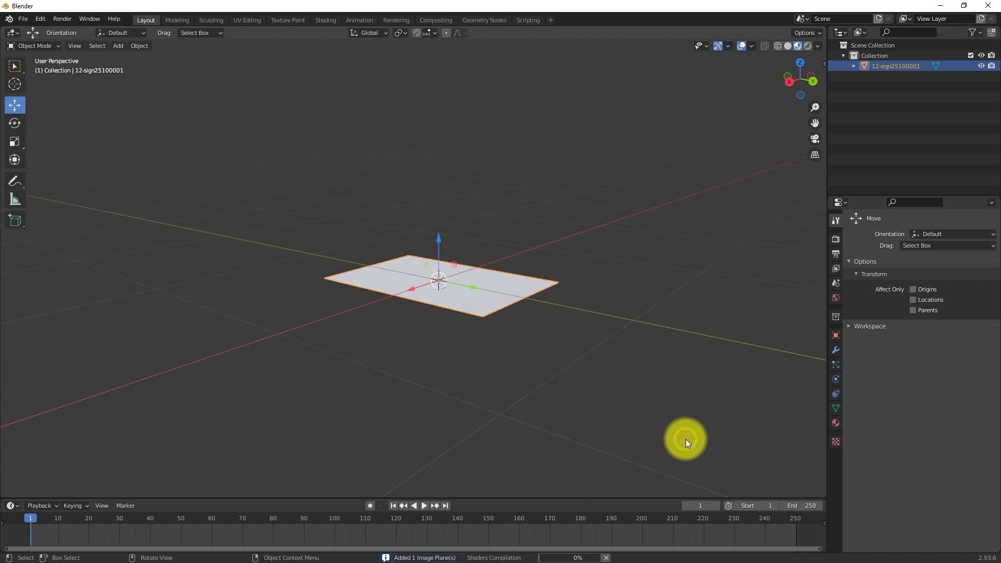
Rotate the sign plane about the global Z and Y axes so that it stands upright.
key("r")
key("z")
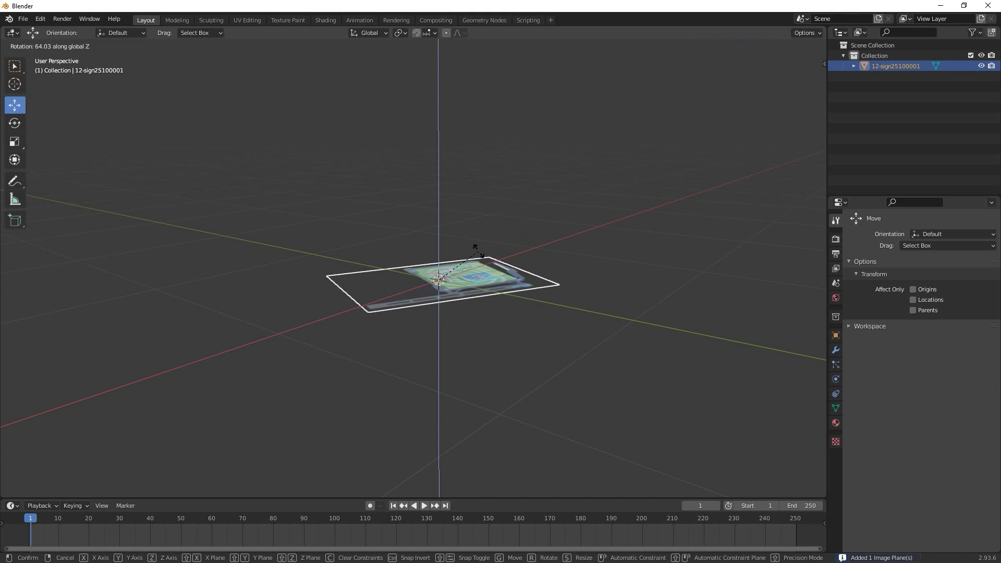
left_click(479, 252)
key("r")
key("x")
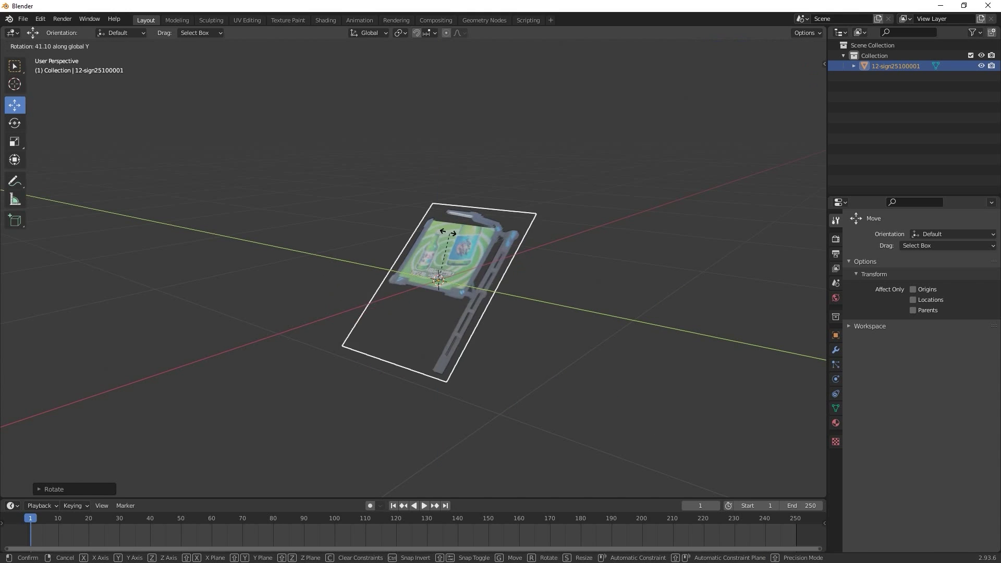
left_click(433, 227)
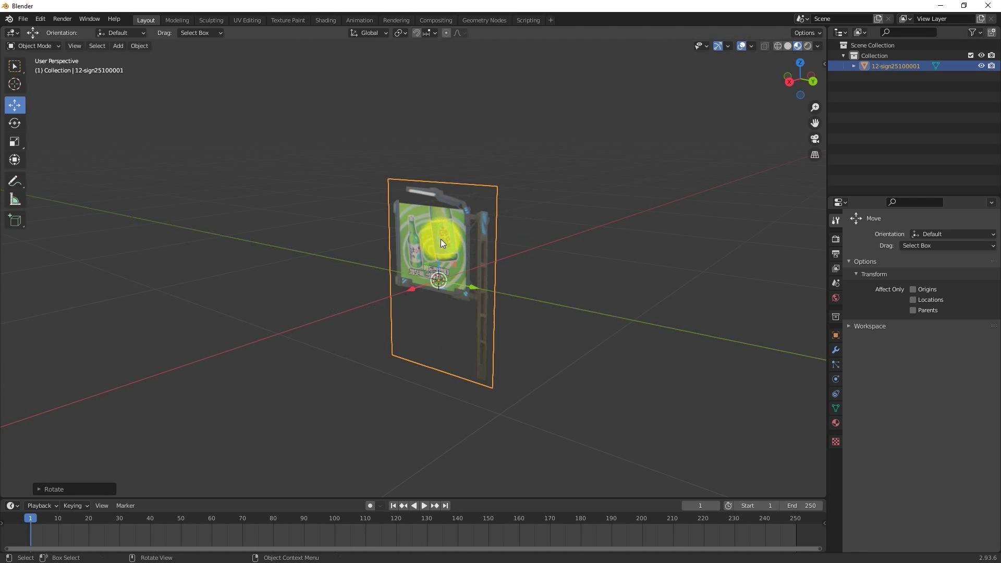
Raise the sign plane along the Z axis so that its lower edge sits near ground level.
key("g")
key("z")
left_click(492, 230)
scroll(493, 230, "up", 5)
scroll(531, 309, "up", 1)
middle_click_drag(505, 234, 463, 305, "shift")
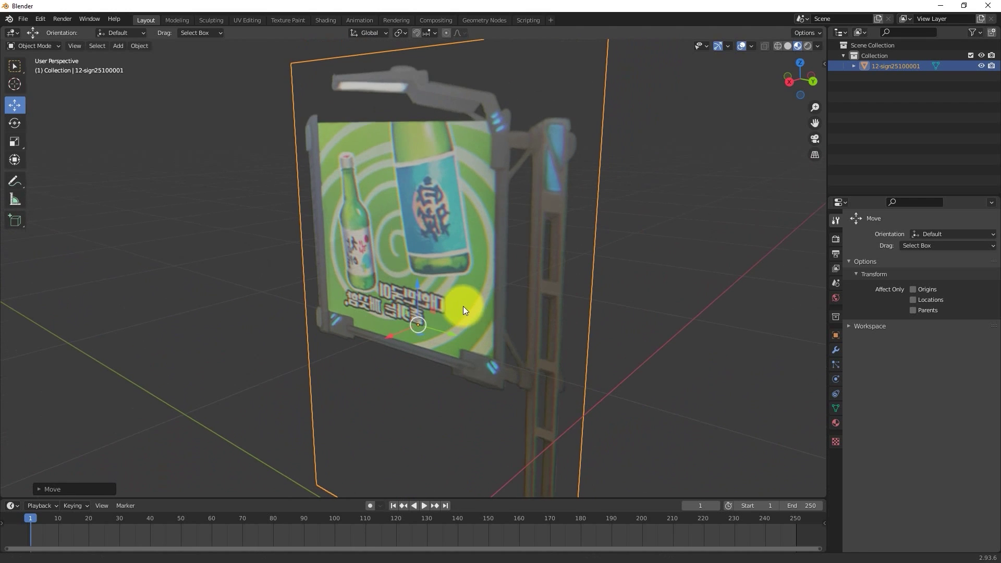
Disconnect the sign texture's alpha from the Principled shader's Alpha input in the Shading workspace.
left_click(338, 20)
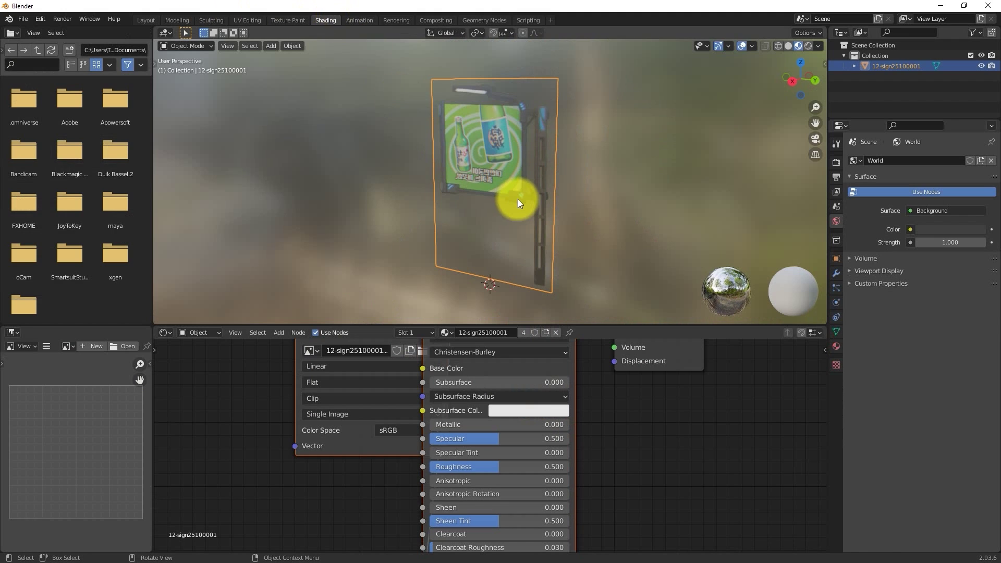
middle_click_drag(531, 419, 547, 420)
left_click_drag(474, 364, 360, 433)
middle_click_drag(535, 500, 523, 378)
left_click_drag(493, 464, 433, 470)
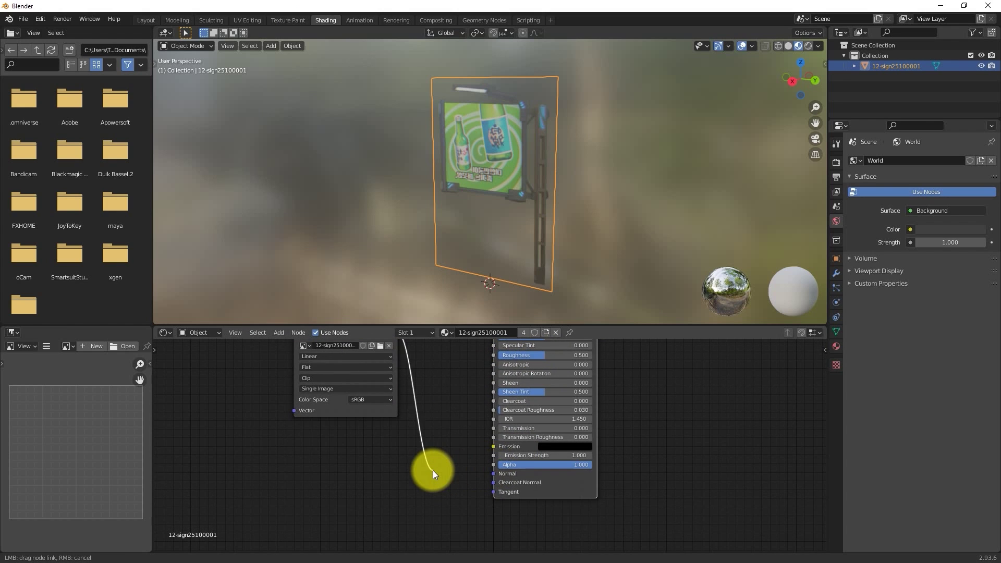
scroll(500, 417, "up", 2)
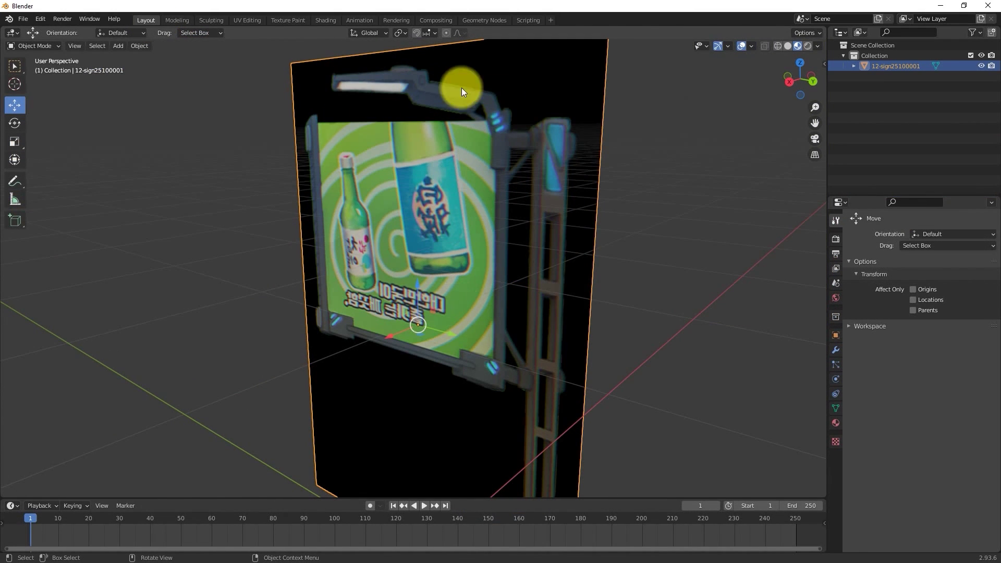
Set the sign material's blend mode to Alpha Clip.
left_click(836, 423)
scroll(943, 420, "down", 15)
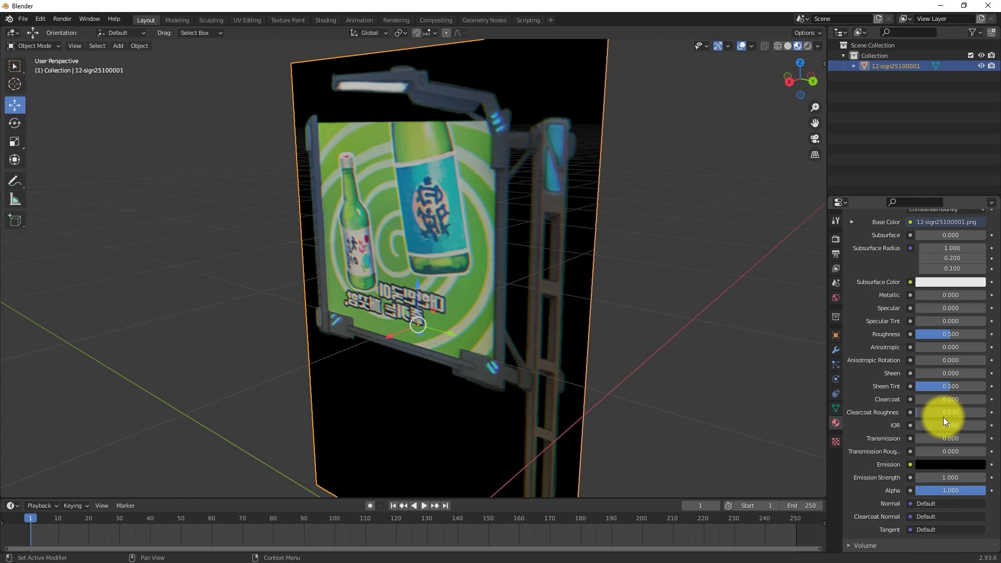
left_click(946, 417)
left_click(944, 436)
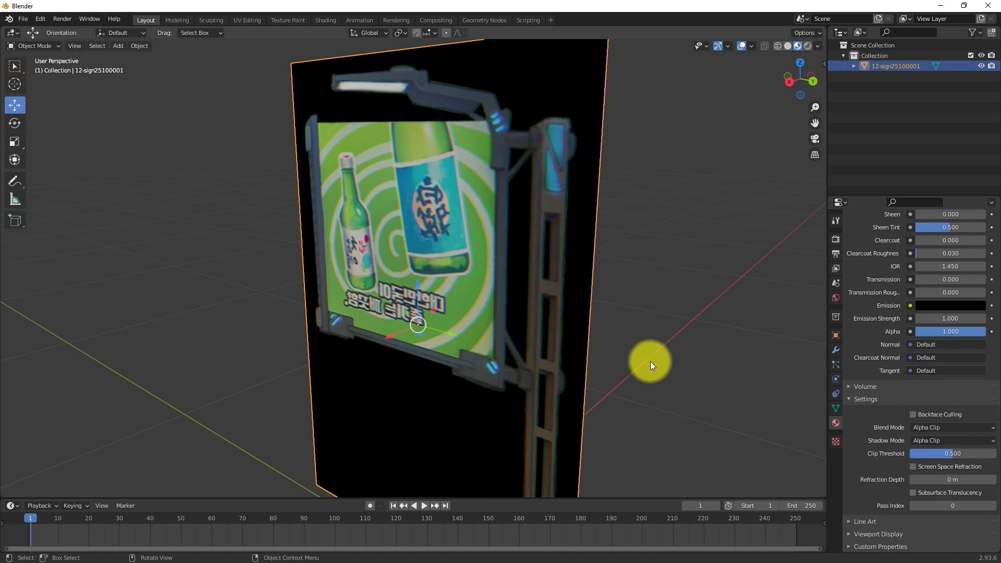
Switch the sign plane from Object Mode to Edit Mode.
left_click(646, 361)
middle_click_drag(646, 361, 457, 304)
left_click(456, 303)
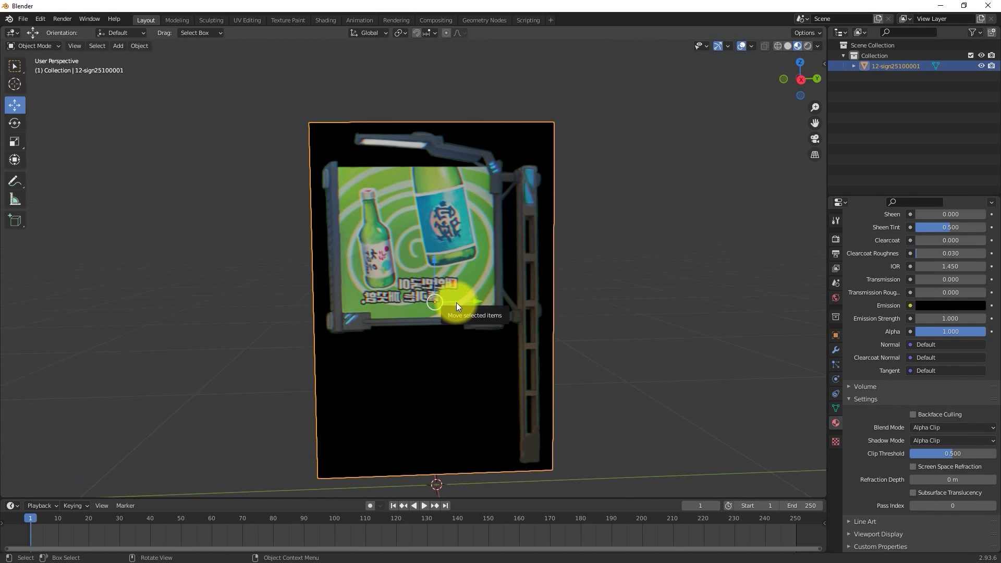
left_click(29, 47)
left_click(32, 70)
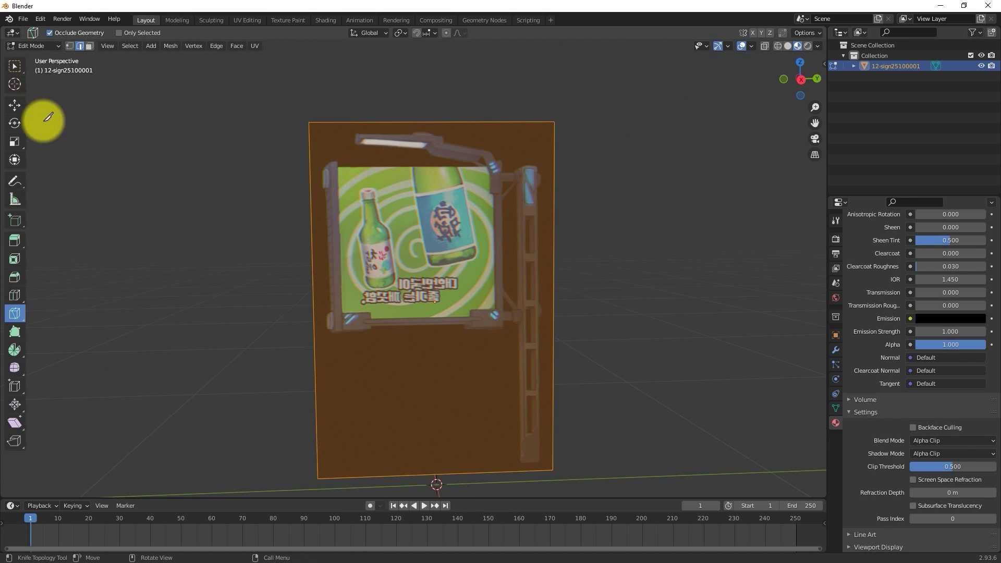
Cut the outline of the sign board and its pole into the plane with the Knife tool.
scroll(376, 364, "up", 6)
middle_click_drag(278, 378, 409, 226, "shift")
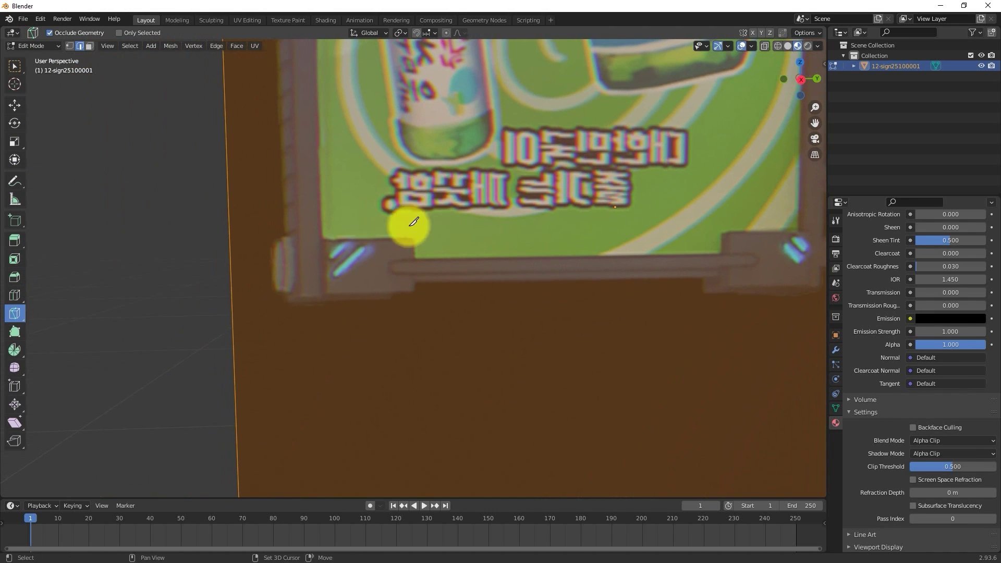
left_click(232, 296)
left_click(324, 241)
middle_click_drag(333, 157, 334, 417)
left_click(462, 243)
left_click(517, 227)
left_click(579, 251)
middle_click_drag(615, 443, 552, 130, "shift")
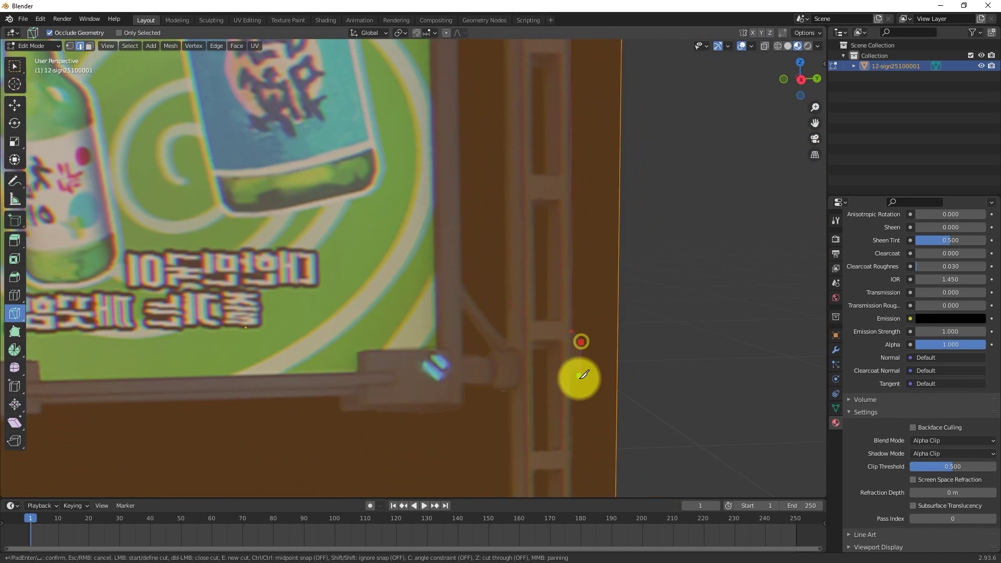
left_click(374, 304)
middle_click_drag(292, 295, 678, 297, "shift")
key("Return")
Cut the openings between the sign frame and the pole and between the pole's rungs with the Knife tool.
middle_click_drag(574, 156, 313, 443, "shift")
left_click(525, 264)
middle_click_drag(525, 264, 293, 219, "shift")
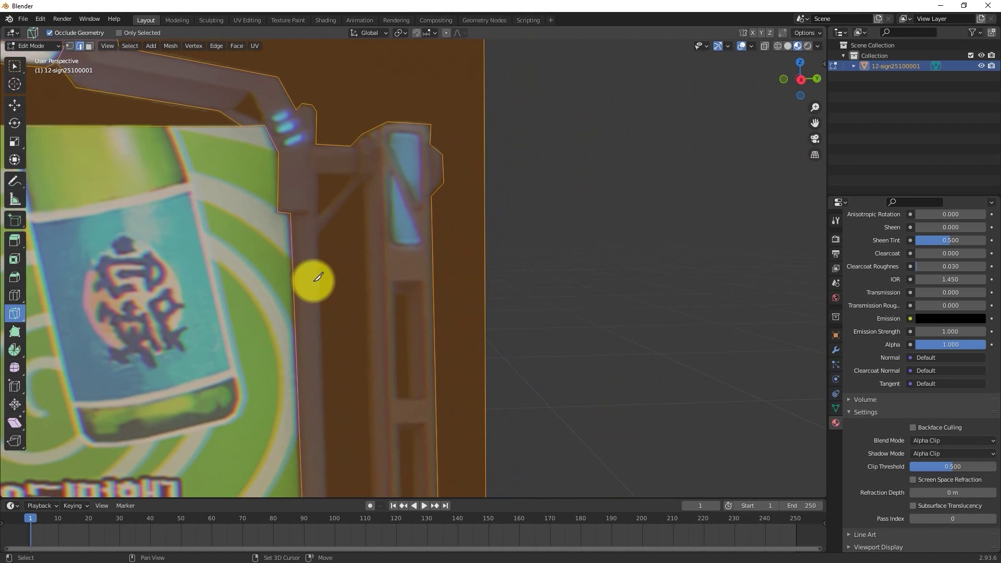
left_click(398, 294)
left_click(483, 293)
middle_click_drag(409, 400, 423, 109, "shift")
middle_click_drag(496, 237, 501, 137, "shift")
left_click(500, 156)
left_click(419, 157)
left_click(421, 286)
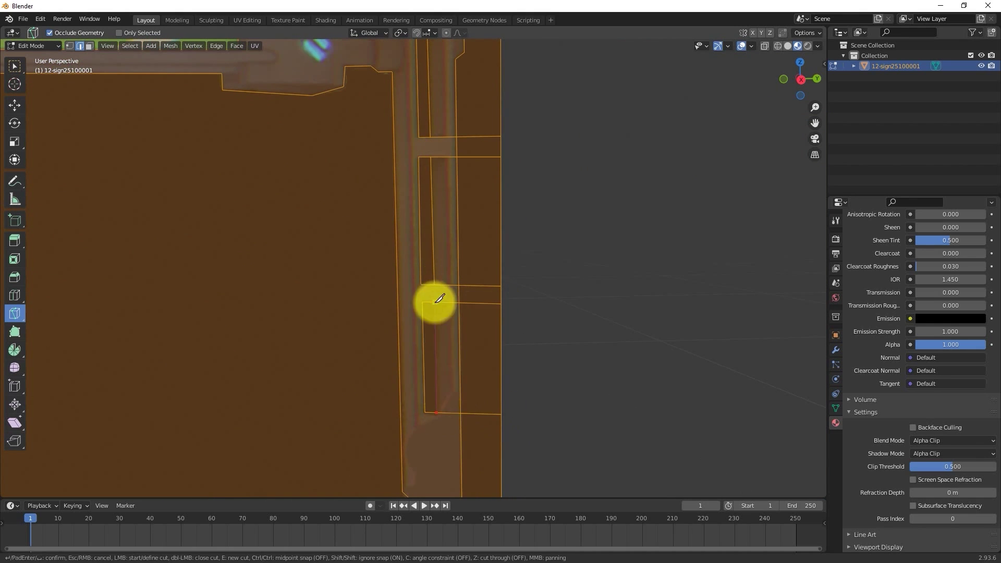
left_click(435, 302)
middle_click_drag(412, 156, 446, 444, "shift")
left_click(441, 174)
middle_click_drag(389, 324, 389, 490, "shift")
scroll(453, 312, "down", 6)
Select the background faces around the sign and inside its openings in face mode and delete them.
left_click(15, 67)
left_click(90, 46)
left_click(501, 162, "shift")
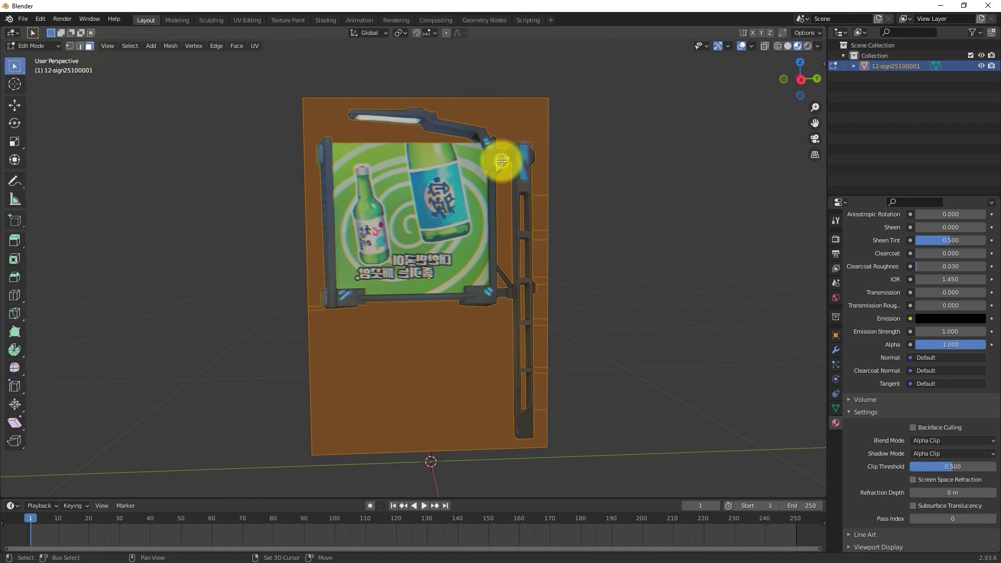
key("x")
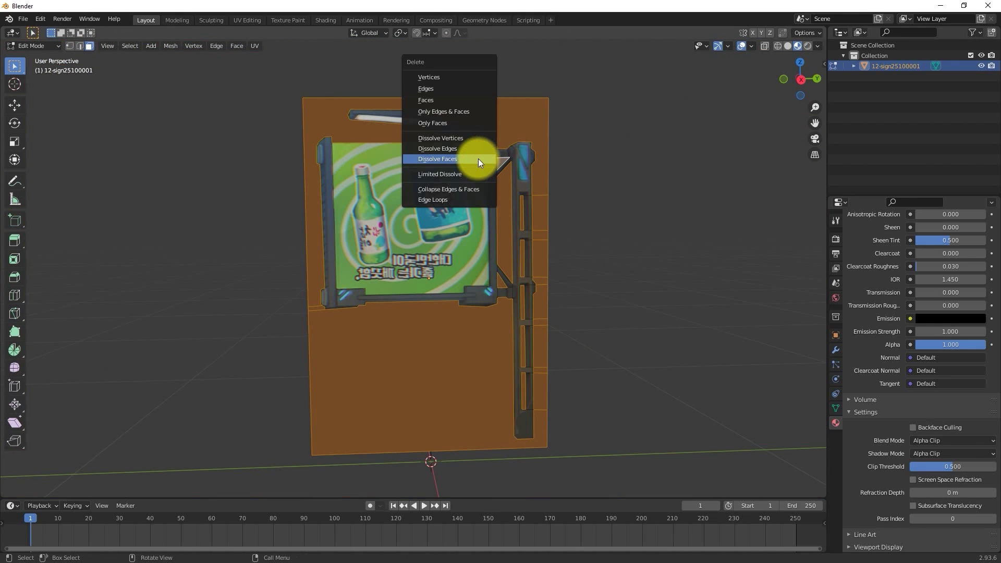
left_click(480, 159)
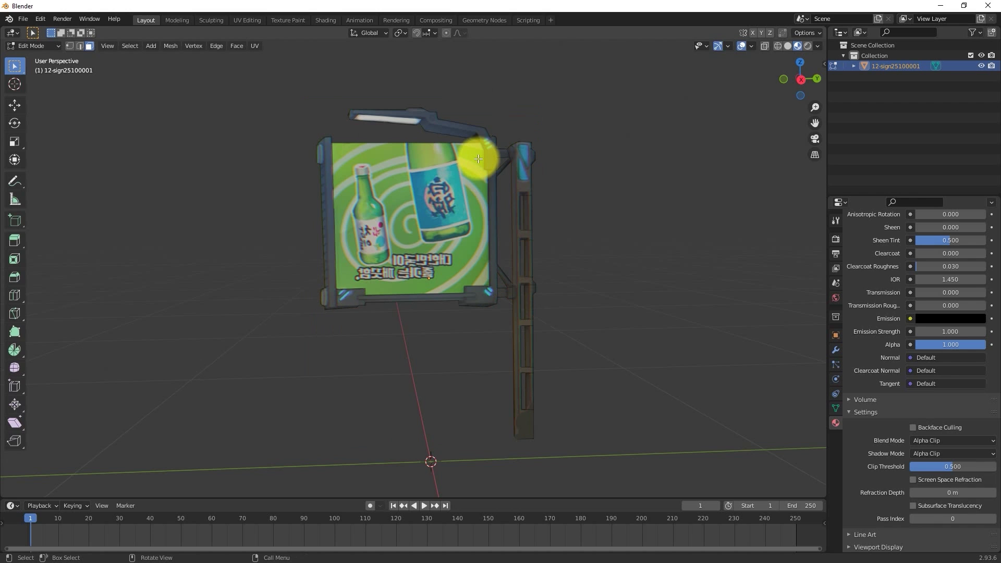
Extrude the sign's frame, lamp and pole faces to give them thickness, leaving out the poster face.
middle_click_drag(563, 347, 502, 328)
middle_click_drag(501, 329, 447, 312, "shift")
left_click_drag(235, 75, 534, 464)
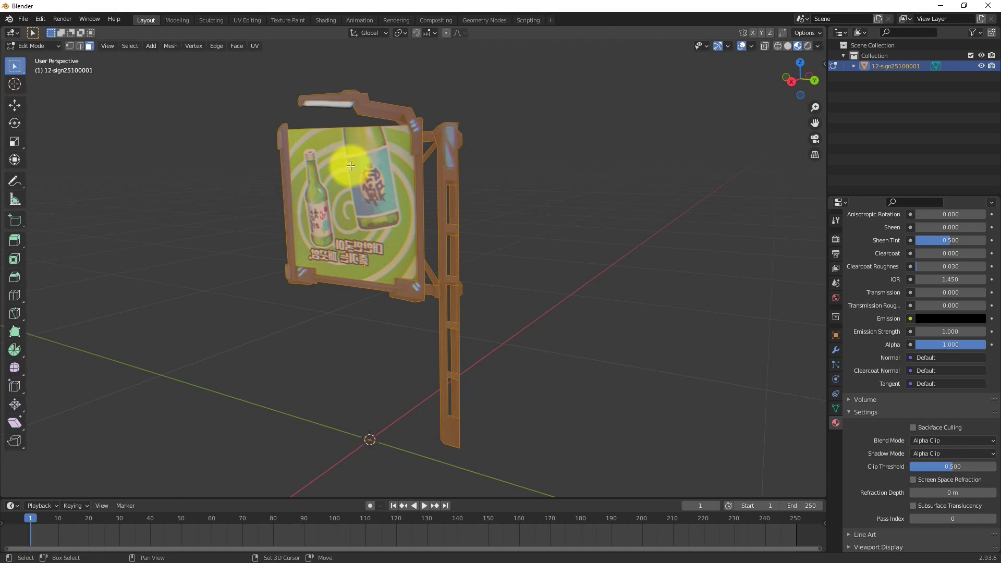
middle_click_drag(350, 166, 459, 267)
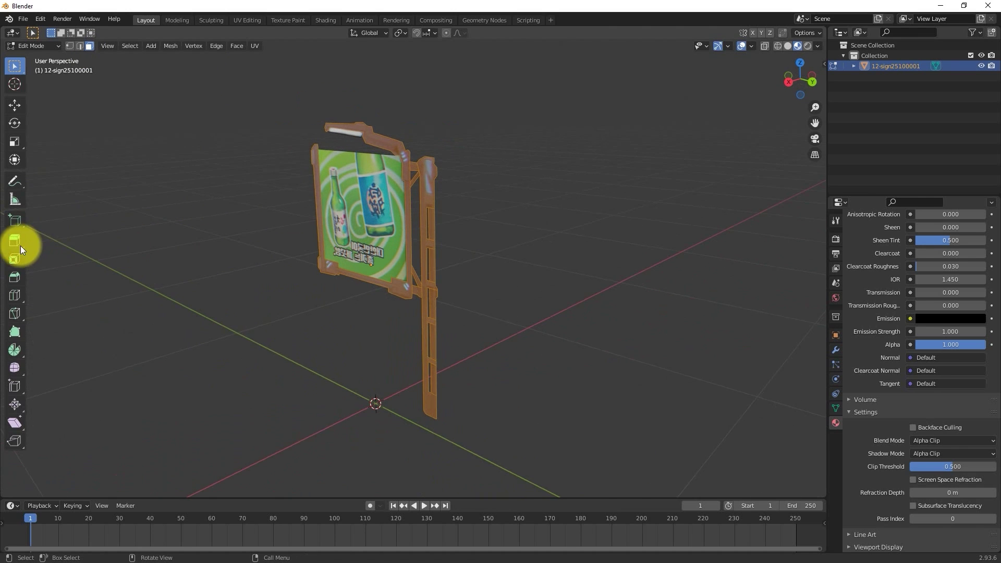
key("e")
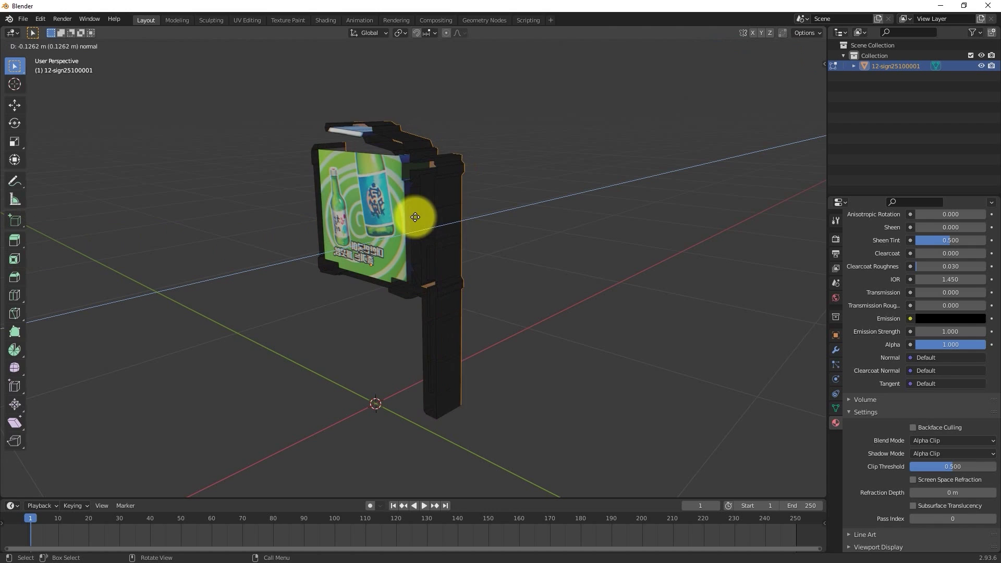
left_click(372, 230)
middle_click_drag(375, 223, 380, 331)
middle_click_drag(414, 293, 443, 300, "shift")
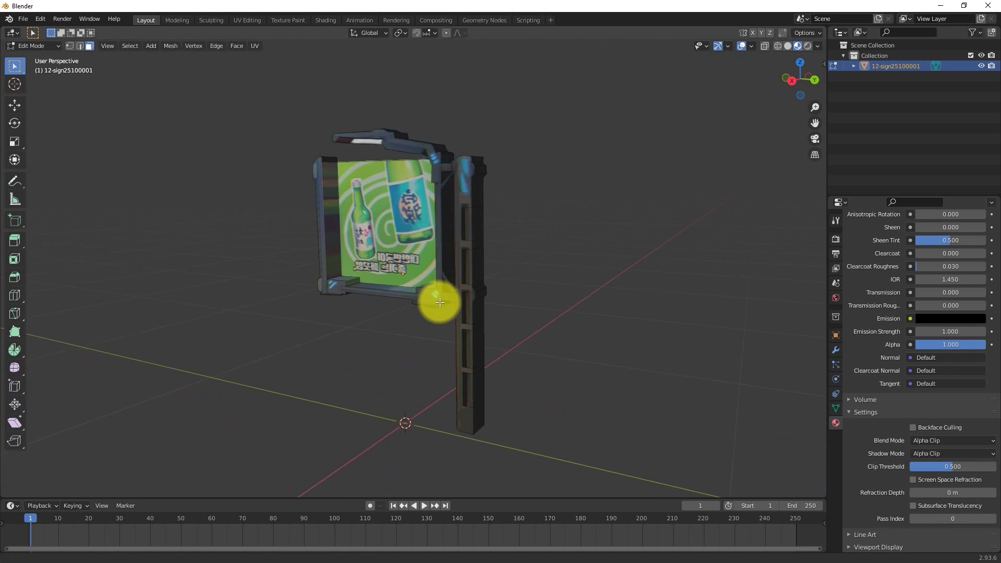
Check the extruded lamp and frame from several angles and return the sign to Object Mode.
scroll(457, 266, "up", 3)
middle_click_drag(432, 126, 465, 207, "shift")
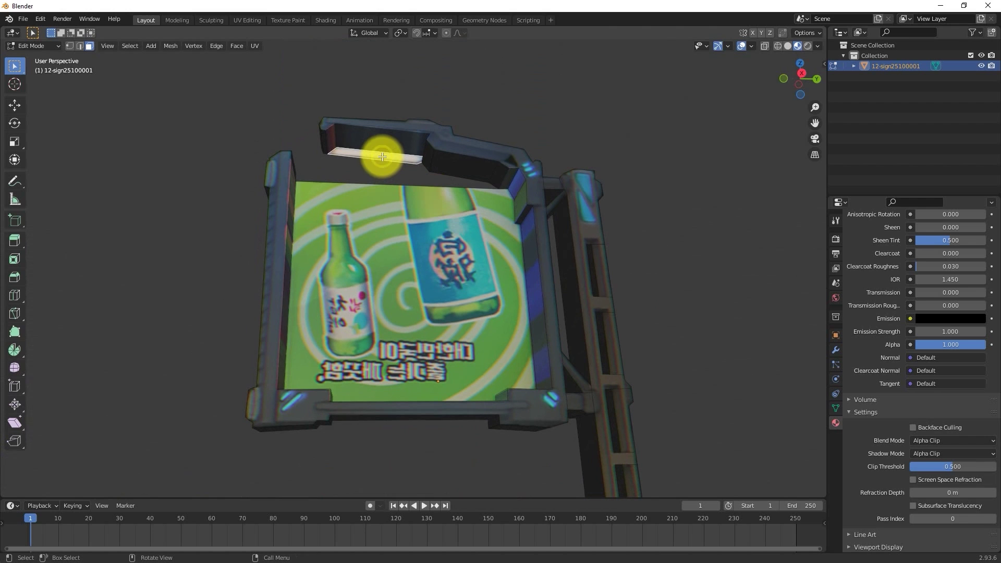
left_click(388, 143)
middle_click_drag(388, 142, 525, 298)
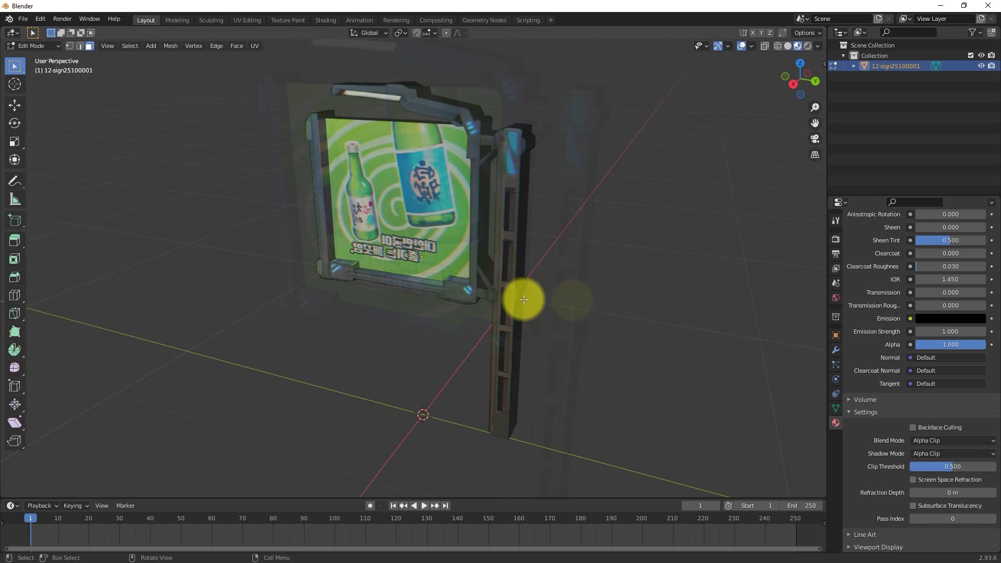
left_click(16, 46)
left_click(18, 57)
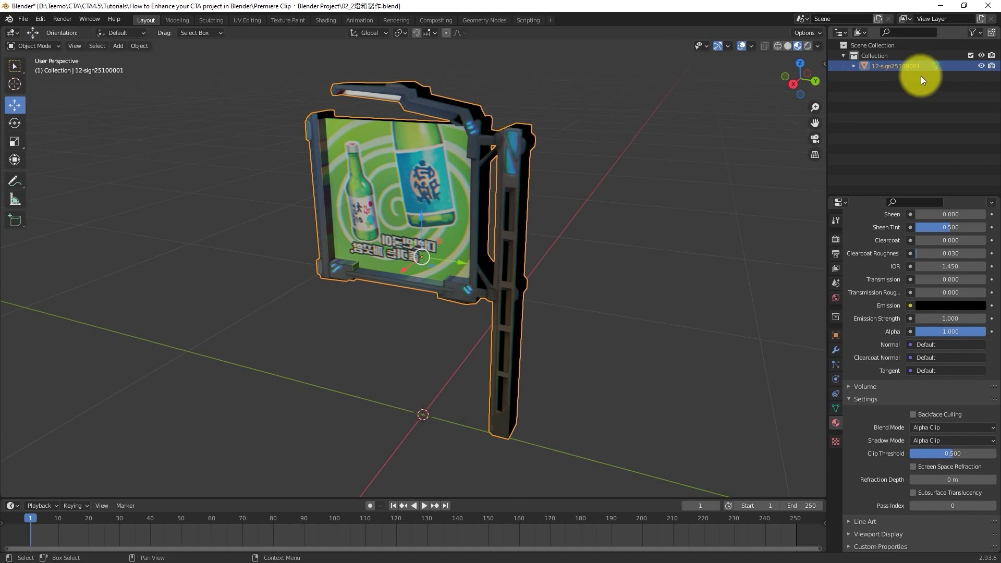
Duplicate the sign object and move the copy along the X axis, out in front of the original.
right_click(903, 67)
left_click(901, 67)
left_click_drag(415, 258, 421, 358)
middle_click_drag(421, 358, 440, 317)
Delete the front frame, lamp and pole faces of the copied sign in Edit Mode.
left_click(44, 47)
left_click(33, 69)
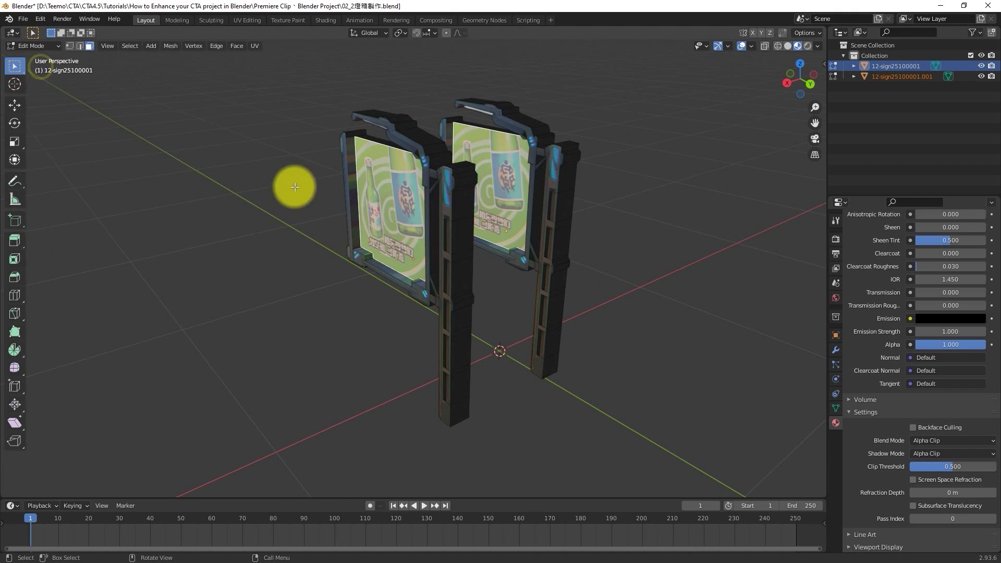
middle_click_drag(342, 170, 309, 113)
left_click_drag(309, 114, 416, 417)
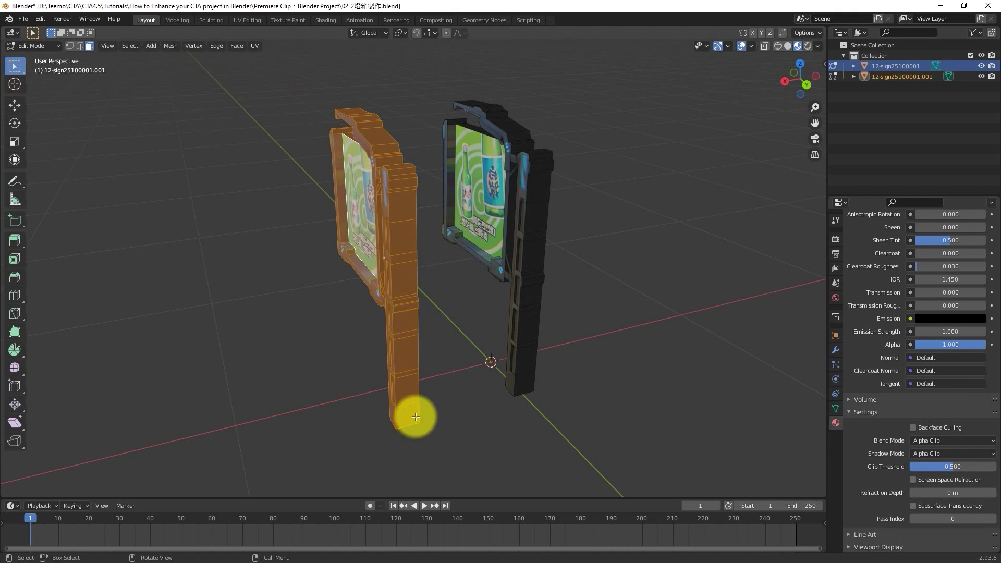
key("x")
left_click(363, 219)
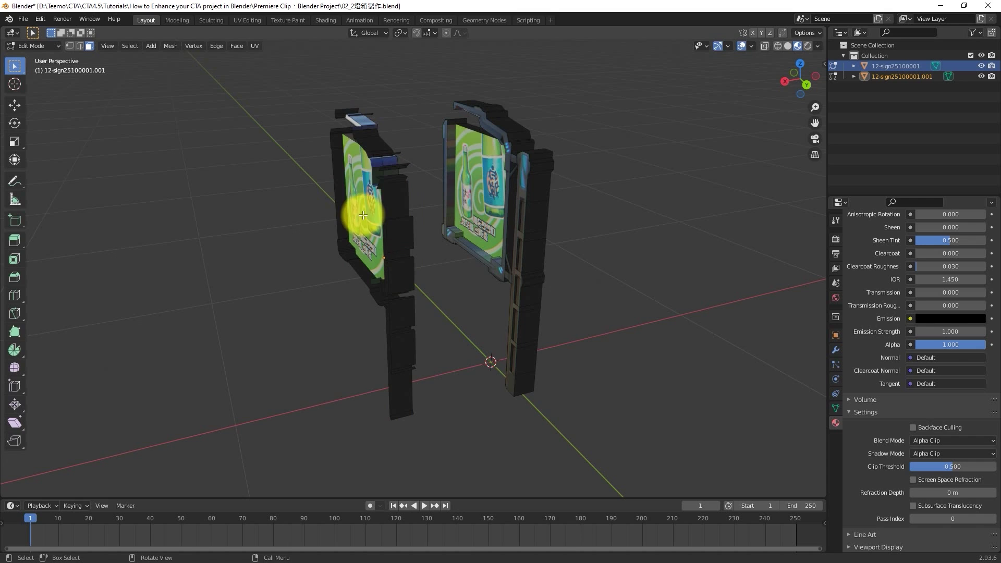
Delete the copy's leftover frame and side geometry, keep only the poster face, and return to Object Mode.
left_click_drag(306, 89, 402, 393)
key("x")
left_click(363, 221)
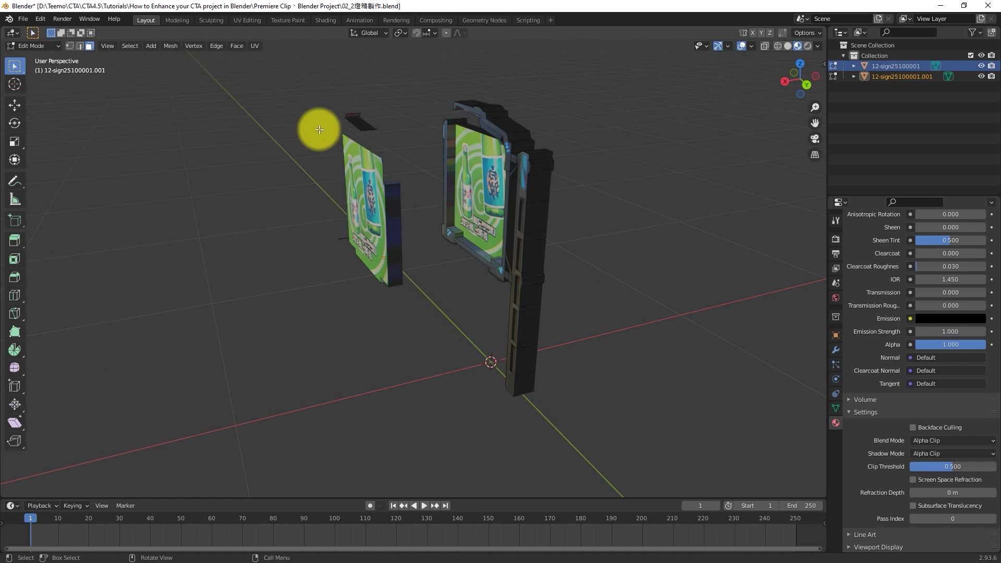
left_click_drag(305, 86, 422, 360)
key("x")
left_click(359, 221)
middle_click_drag(405, 263, 363, 236)
key("x")
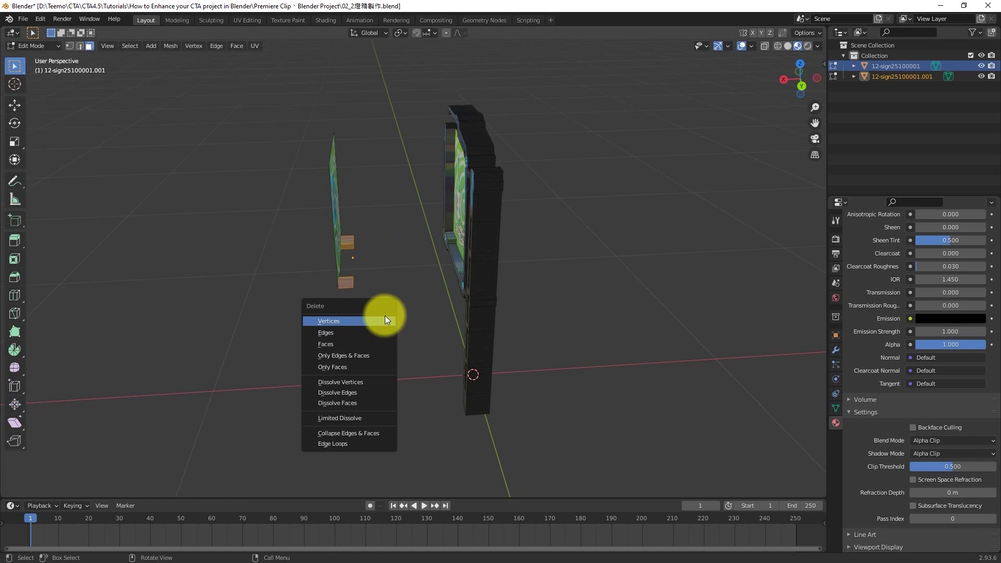
left_click(384, 319)
middle_click_drag(402, 298, 470, 291)
left_click(444, 204)
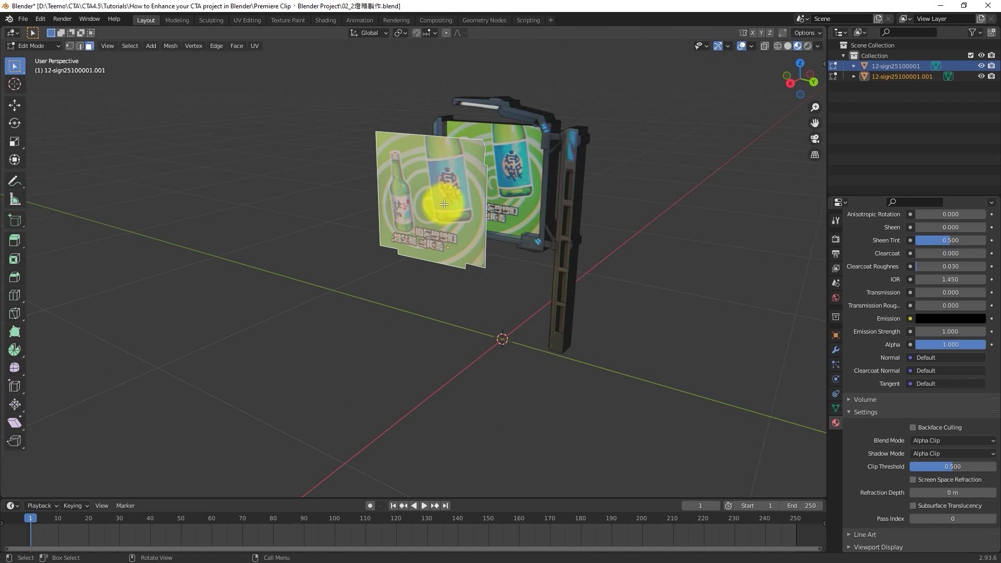
left_click(45, 46)
left_click(39, 58)
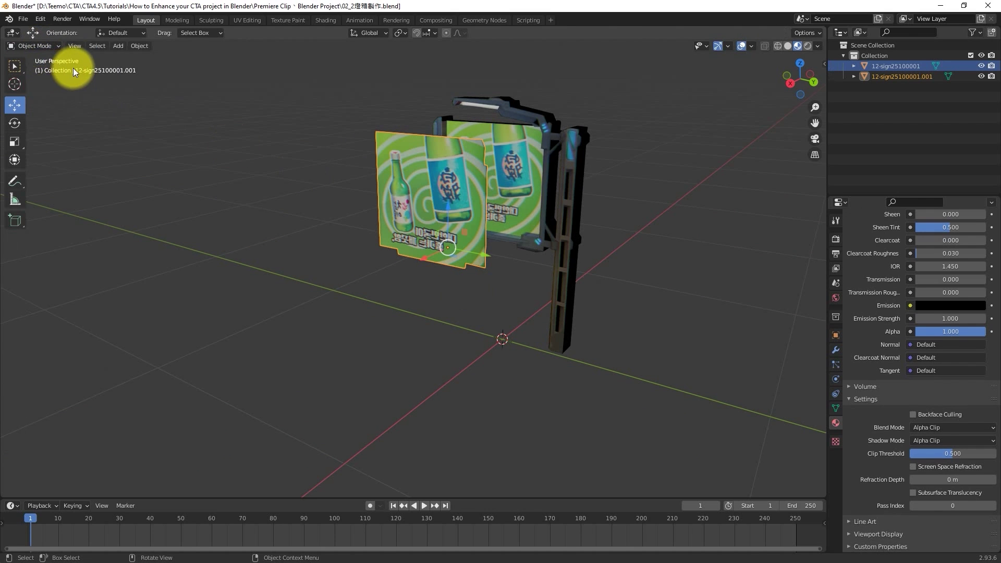
Delete the Principled shader node from the poster copy's material in the Shading workspace.
left_click(325, 19)
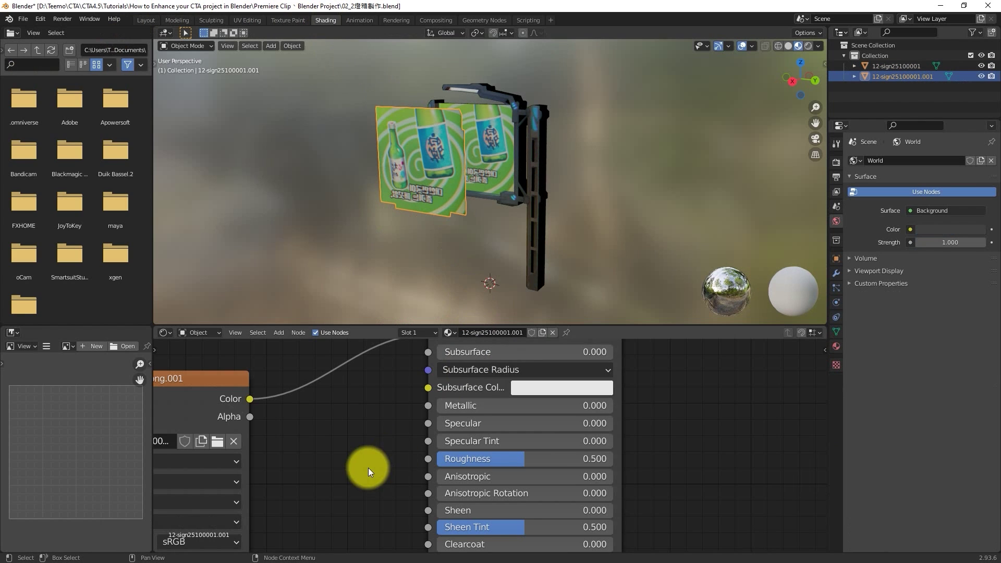
middle_click_drag(424, 481, 423, 532)
left_click_drag(504, 382, 459, 400)
left_click(459, 400)
key("Delete")
Add a Bright/Contrast node and an Emission node between the poster's image texture and the Material Output.
key("shift+a")
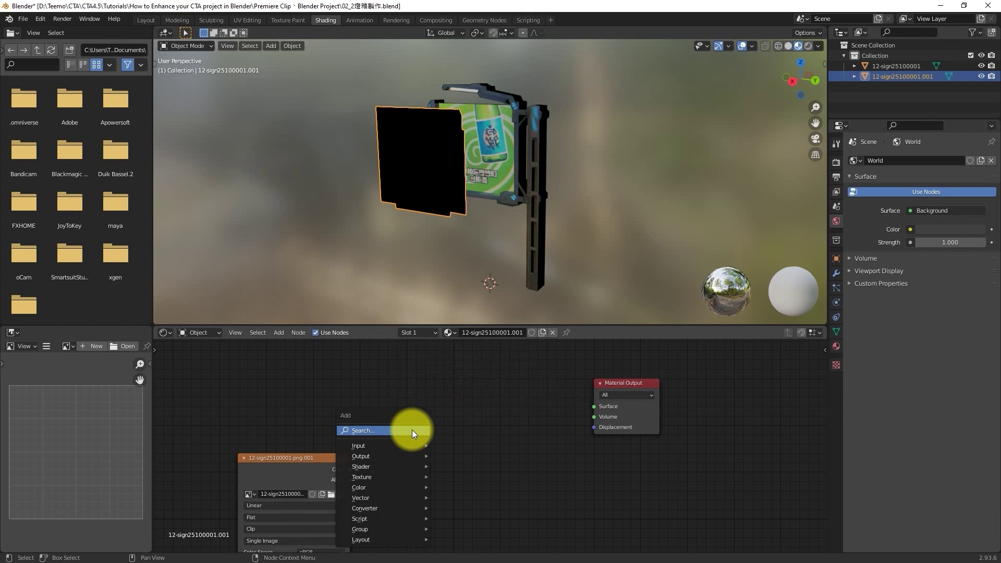
left_click(412, 430)
type("brig")
key("Return")
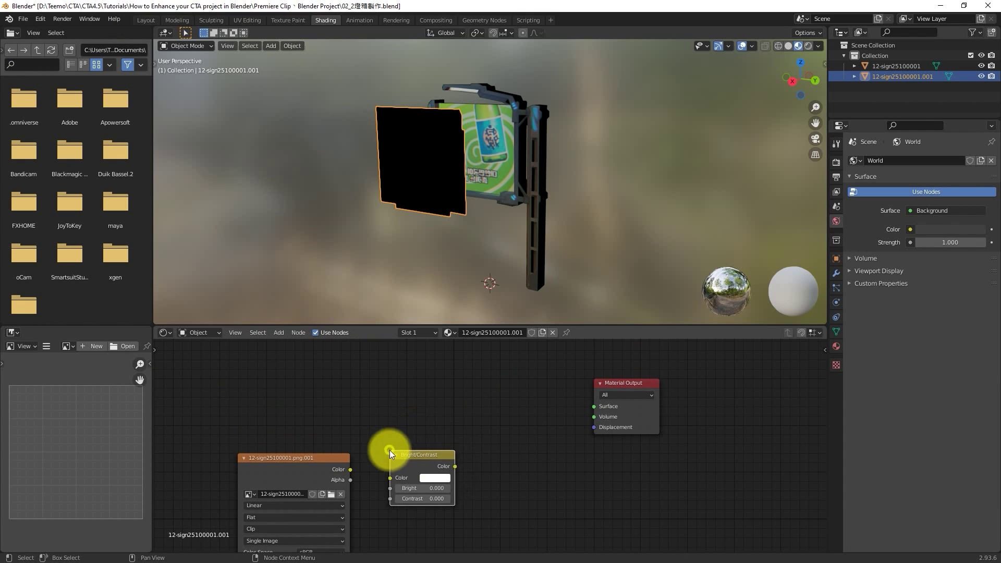
left_click(391, 447)
key("shift+a")
type("emi")
key("Return")
left_click(482, 450)
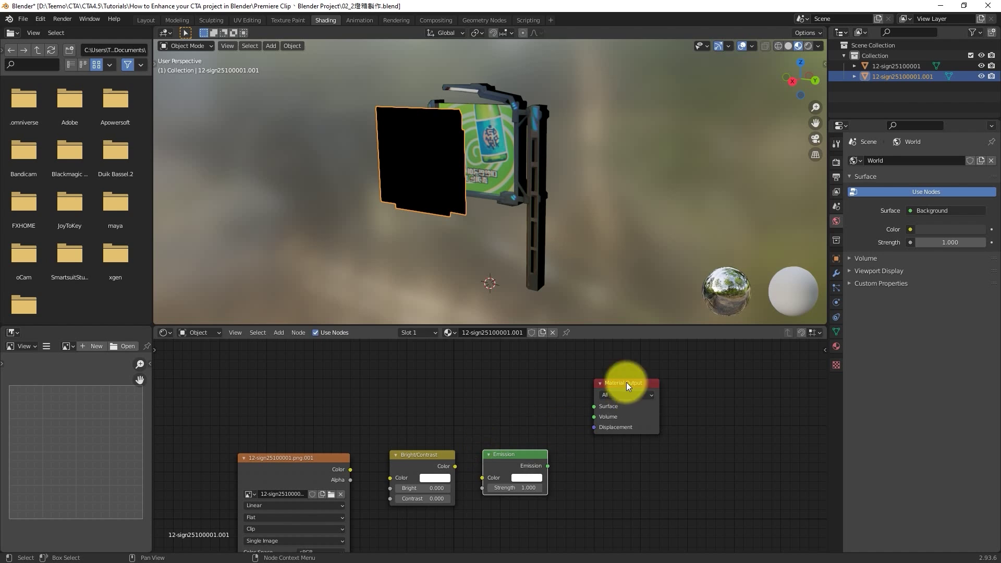
Connect the image texture's color through Bright/Contrast and Emission to the Material Output's Surface input.
left_click_drag(628, 384, 610, 440)
left_click(470, 505)
scroll(465, 496, "up", 3)
middle_click_drag(466, 496, 534, 419)
scroll(486, 196, "up", 3)
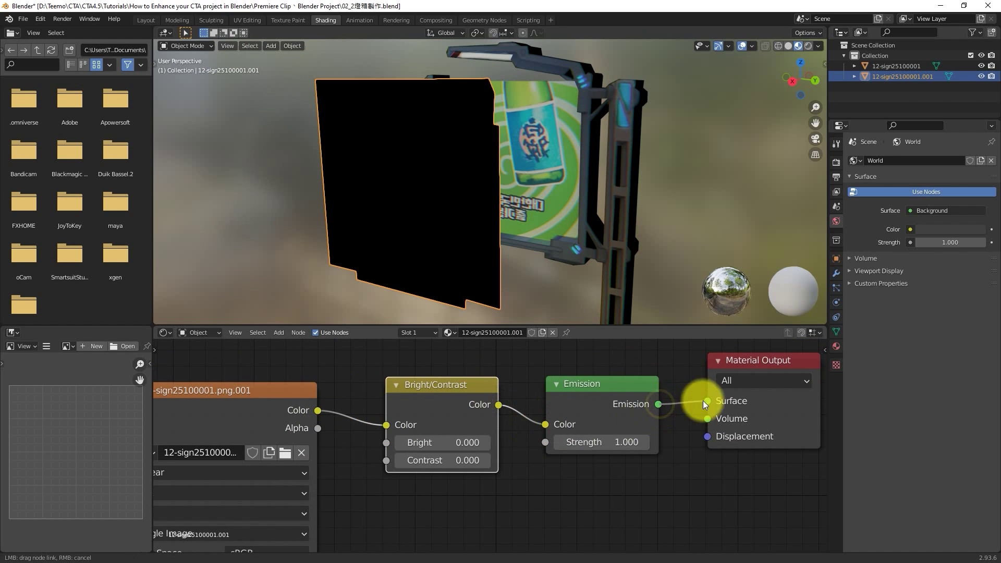
left_click_drag(703, 401, 707, 401)
Set the poster material's Bright to 0.9, Contrast to 1.5 and emission Strength to 4.9.
scroll(592, 462, "down", 2)
left_click_drag(458, 454, 488, 439)
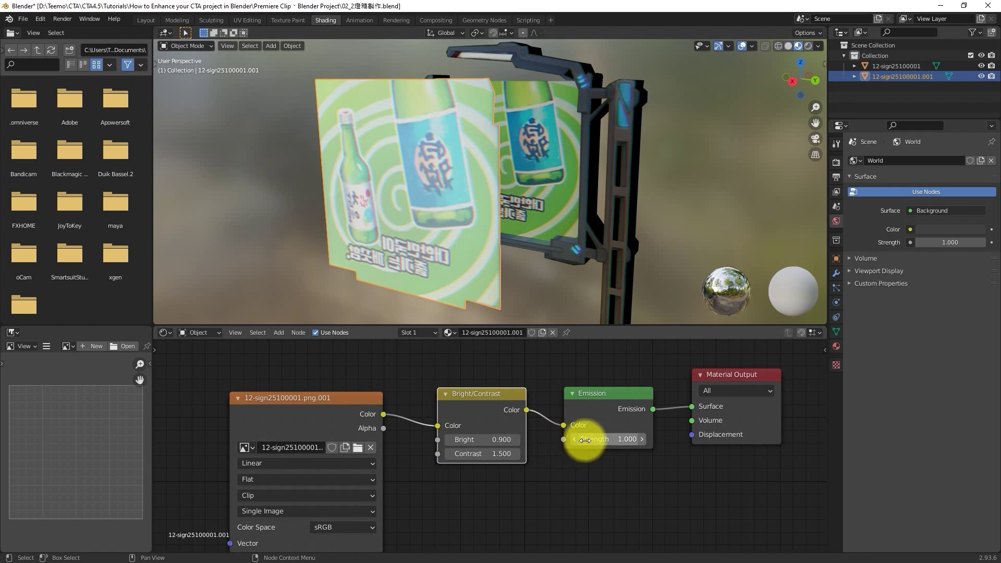
left_click_drag(585, 441, 626, 441)
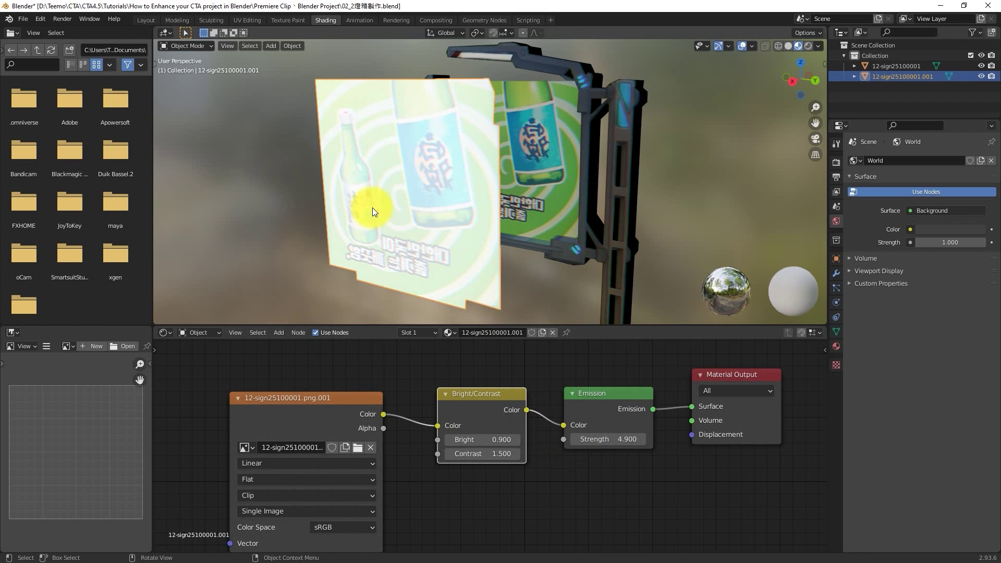
Enable Bloom in the Eevee render settings in the Layout workspace.
left_click(146, 20)
left_click(836, 238)
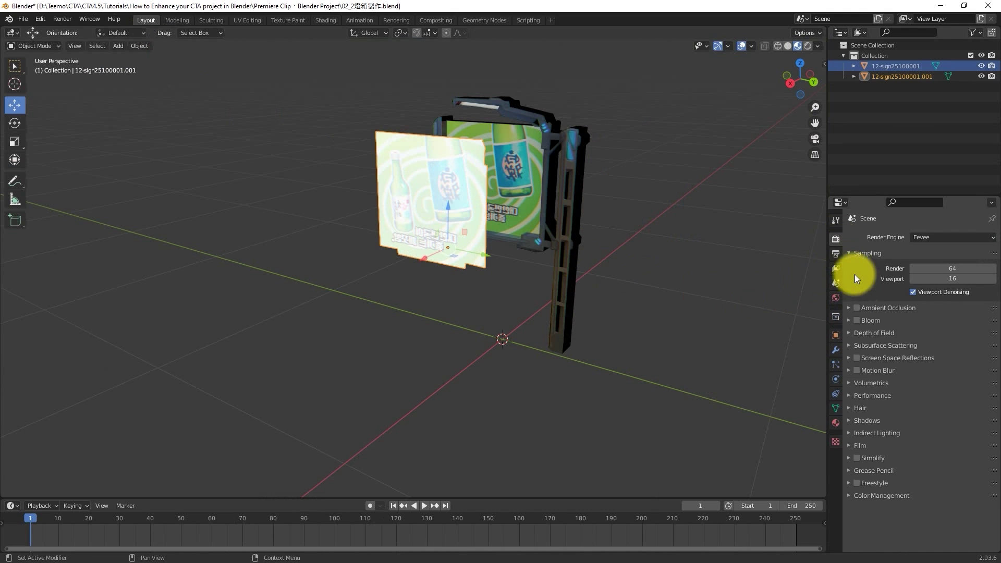
left_click(856, 320)
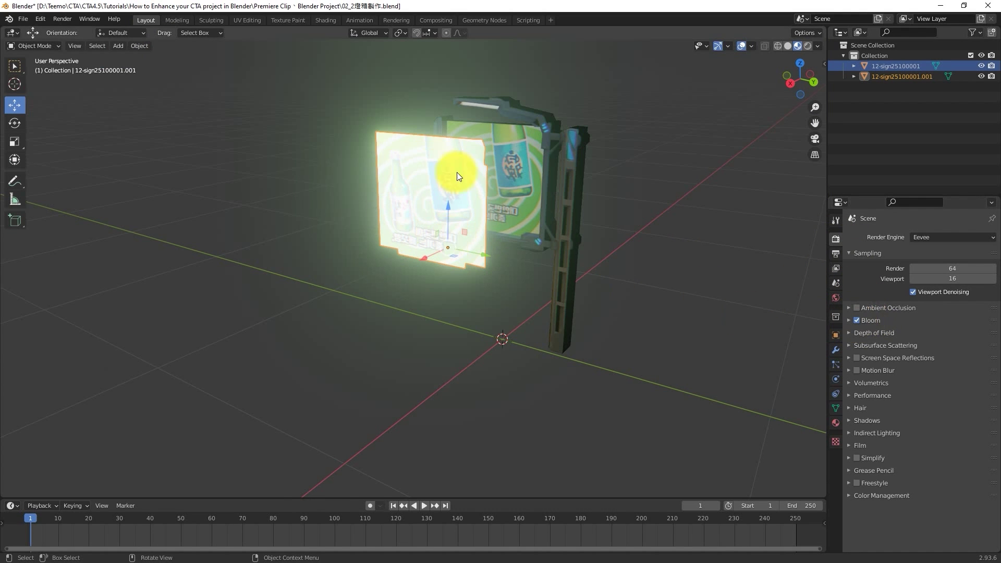
Lower the poster's emission Strength to 1.6, increase its Contrast further, and return to the Layout workspace.
left_click(326, 20)
left_click_drag(599, 440, 582, 439)
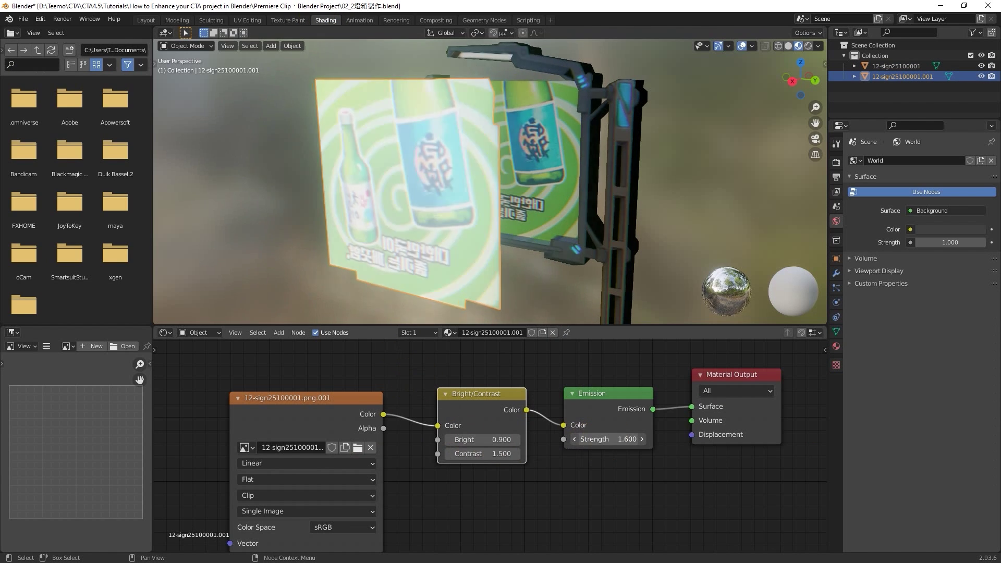
mouse_move(483, 454)
left_mouse_down()
mouse_move(461, 454)
mouse_move(503, 454)
left_mouse_up()
left_click(147, 21)
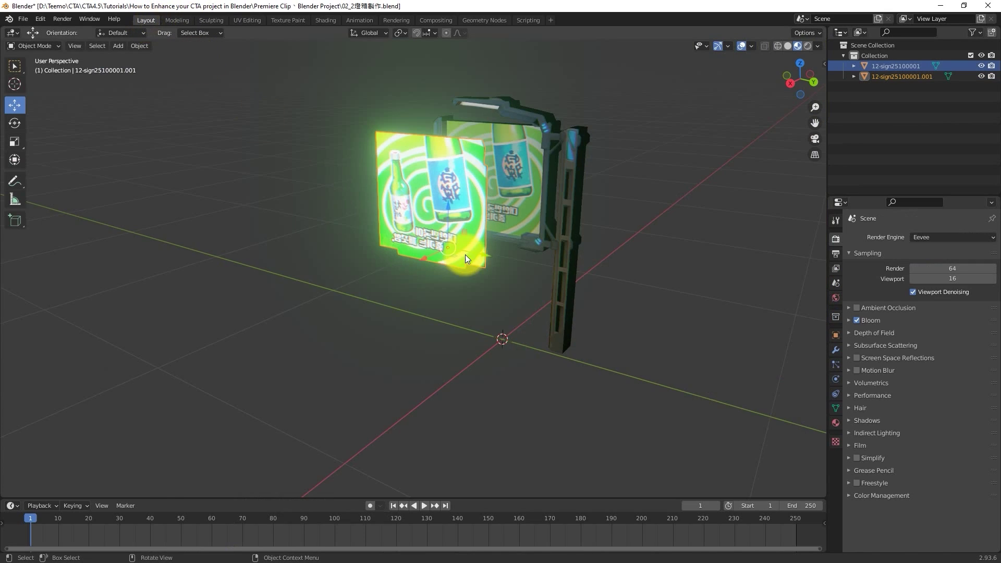
Move the glowing poster back along the X axis by about 0.44 m into the sign's frame and deselect it.
mouse_move(465, 254)
middle_mouse_down()
mouse_move(455, 277)
mouse_move(361, 282)
middle_mouse_up()
left_click_drag(362, 282, 463, 250)
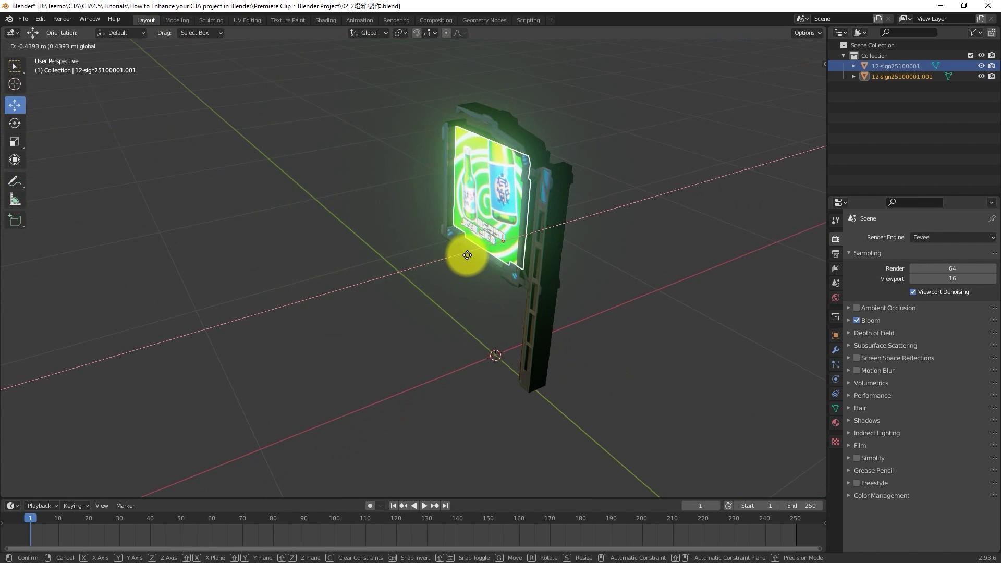
left_click(474, 306)
middle_click_drag(474, 306, 512, 288)
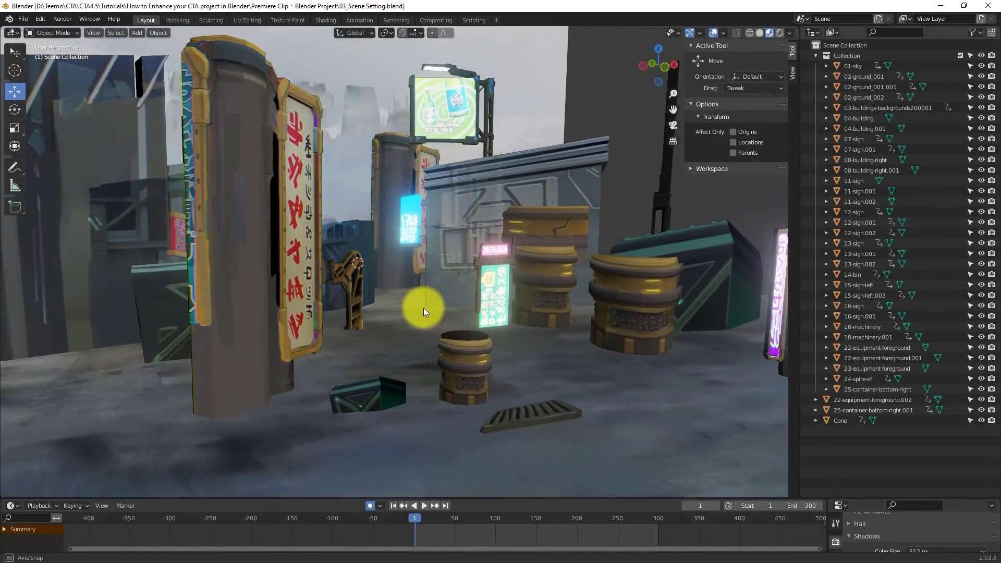
mouse_move(424, 307)
middle_mouse_down()
mouse_move(365, 309)
mouse_move(443, 308)
middle_mouse_up()
scroll(452, 361, "up", 4)
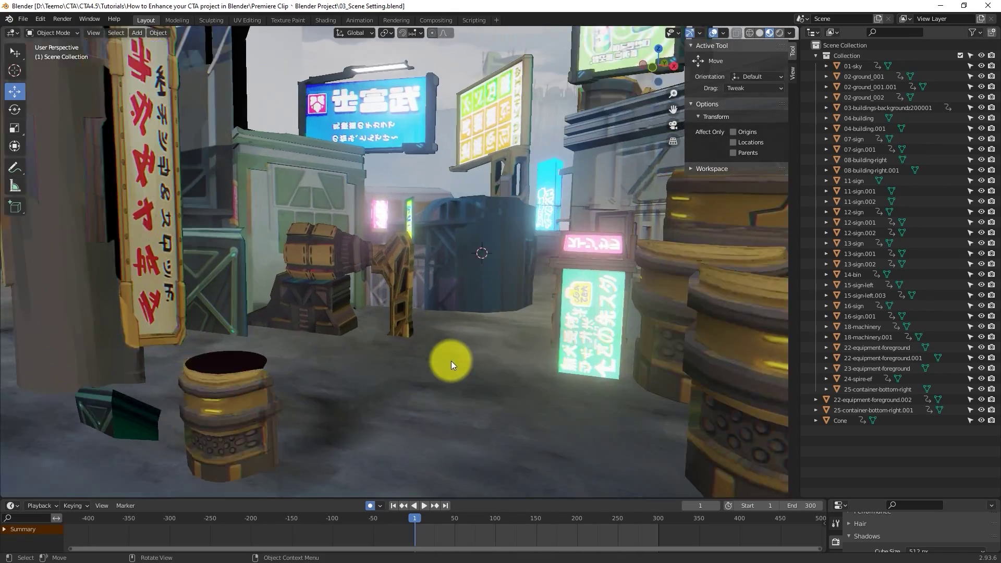
middle_click_drag(452, 360, 539, 296, "shift")
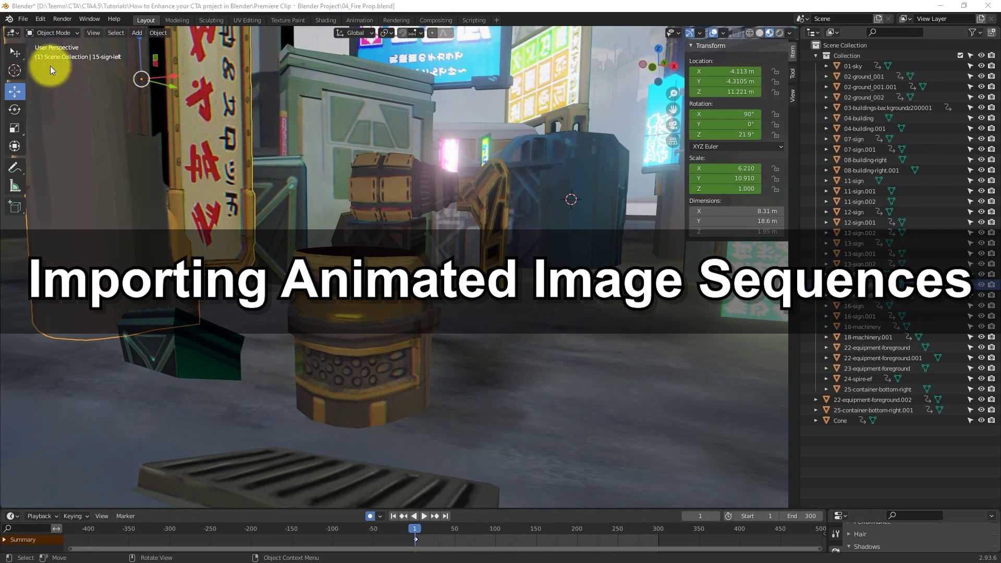
Import BonFire_X00001.png from the Sequence Image\BonFire_X folder as an image plane with the Principled material setting.
left_click(23, 18)
mouse_move(60, 159)
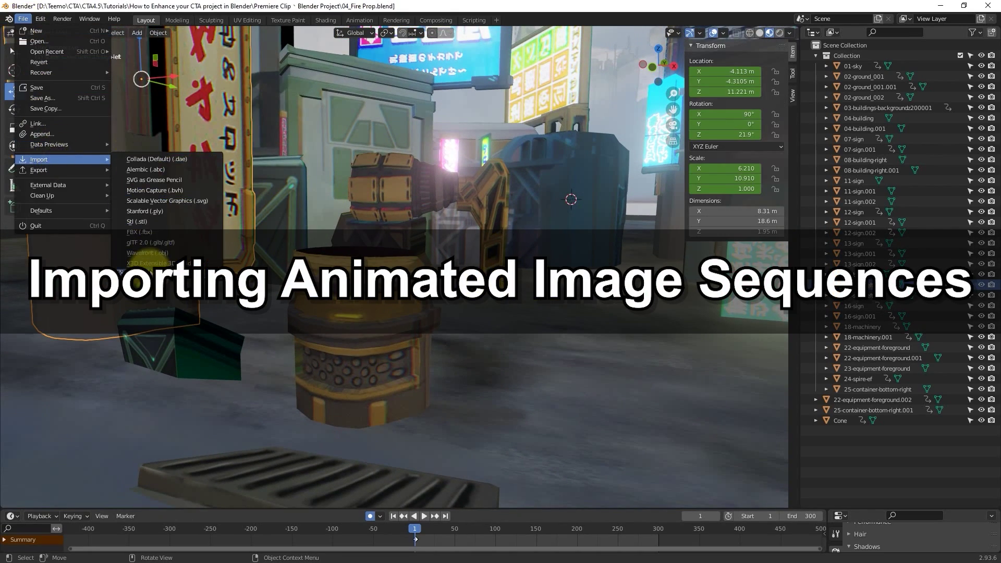
left_click(151, 272)
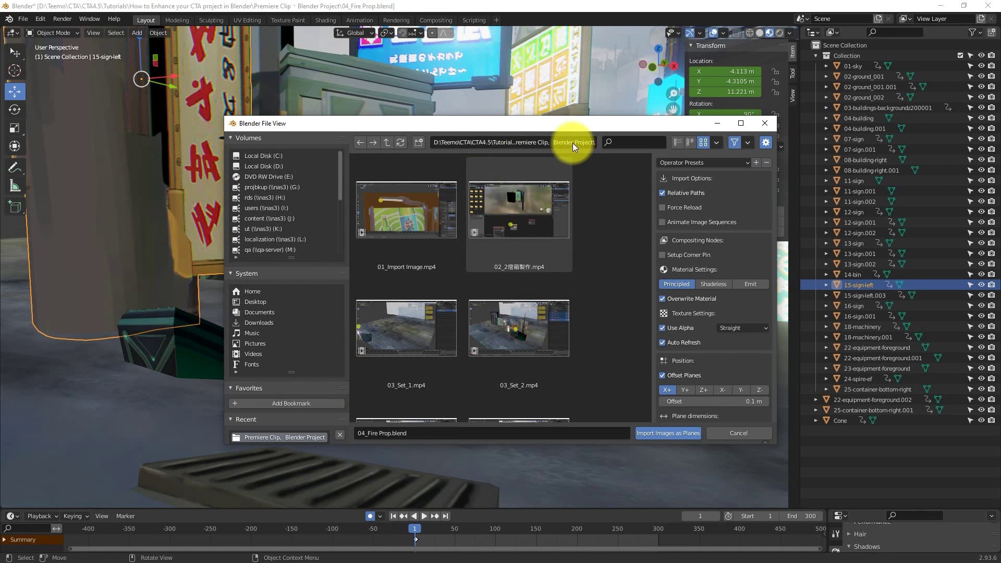
left_click(573, 143)
type("project in Blender\\Blender Source\\Sequence Image\\BonFire_X")
key("Return")
left_click(409, 219)
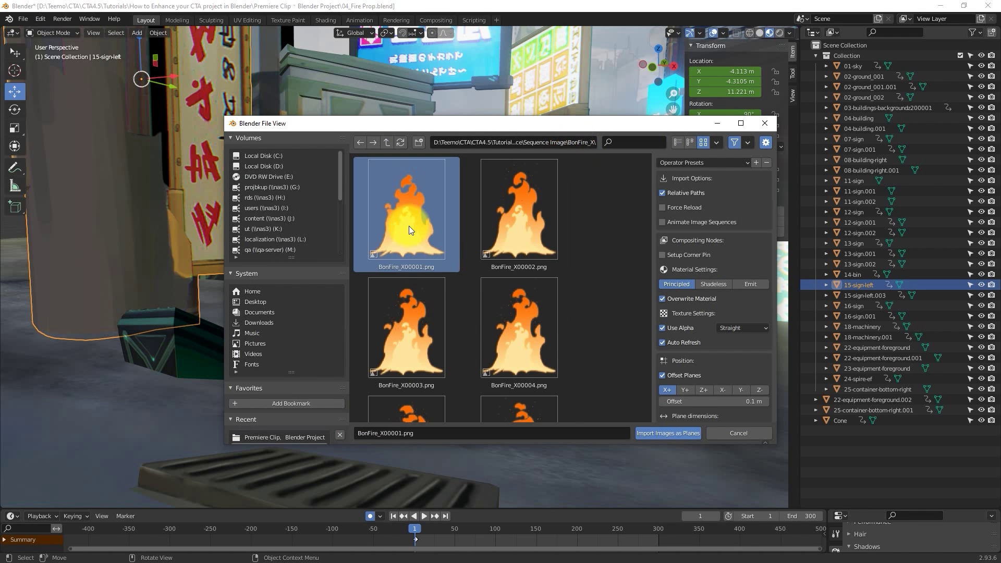
left_click(644, 432)
Move the imported fire plane along the Y axis to about -7.67 m and rotate it 90° around X.
scroll(644, 430, "down", 8)
middle_click_drag(558, 271, 514, 324)
left_click_drag(490, 209, 418, 331)
key("KP_Decimal")
scroll(423, 335, "down", 4)
type("rx")
middle_click_drag(423, 334, 439, 290)
type("90")
key("Return")
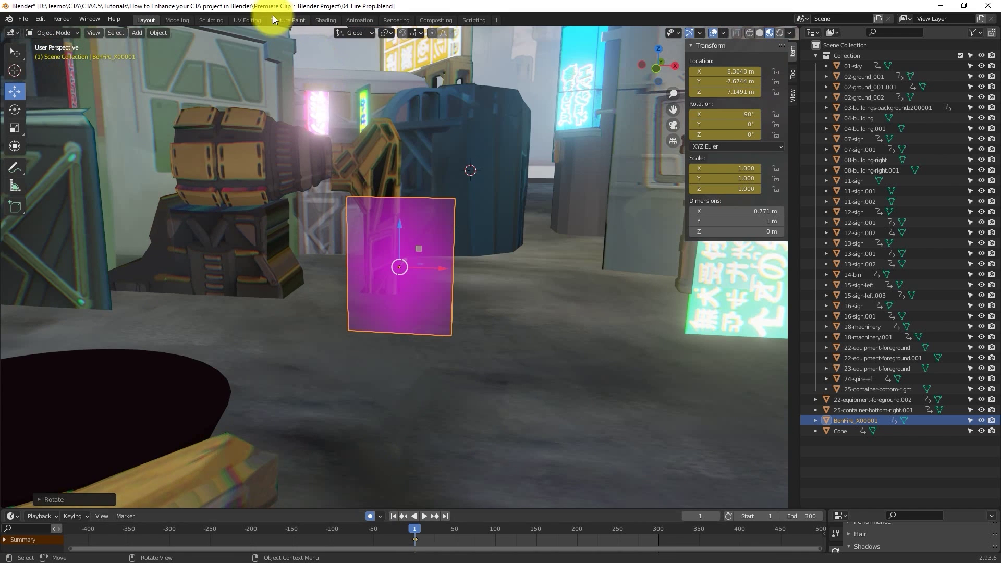
Set the fire texture's image sequence to 300 frames in the Shading workspace, with the viewport in material preview.
left_click(336, 20)
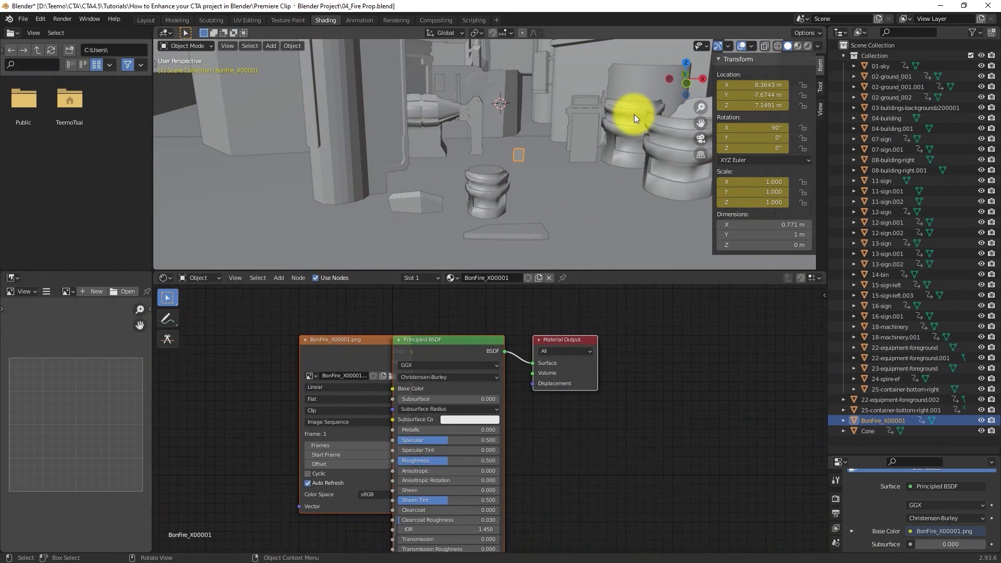
left_click(797, 45)
key("KP_Decimal")
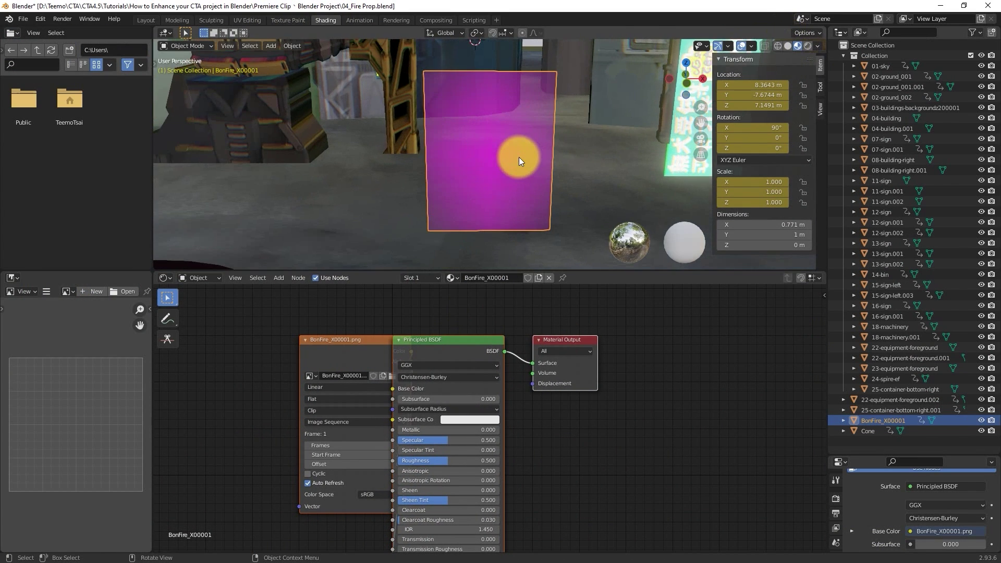
left_click_drag(321, 356, 232, 384)
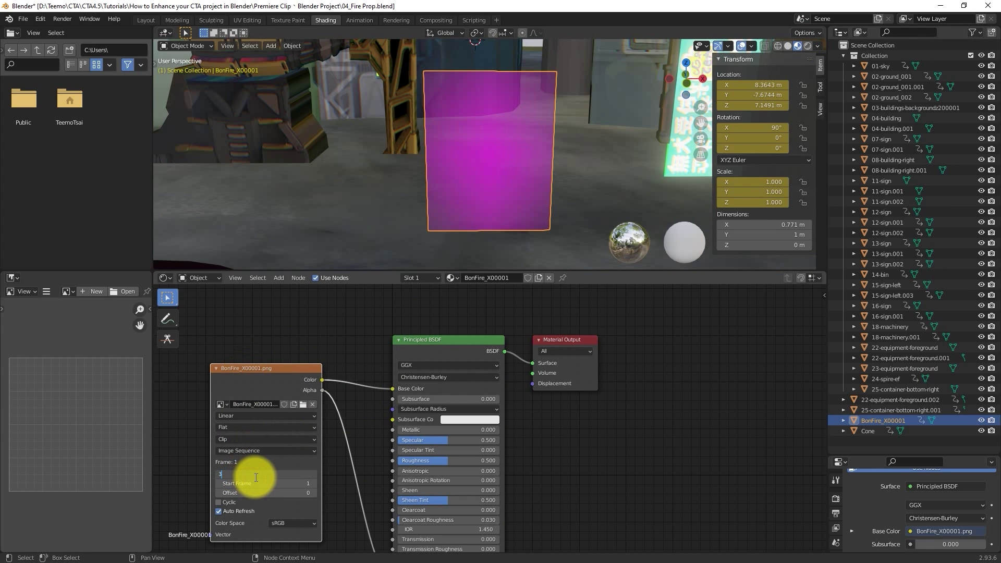
Scrub through the fire animation in the Layout workspace and return to frame 1.
left_click(141, 21)
left_click_drag(423, 529, 442, 529)
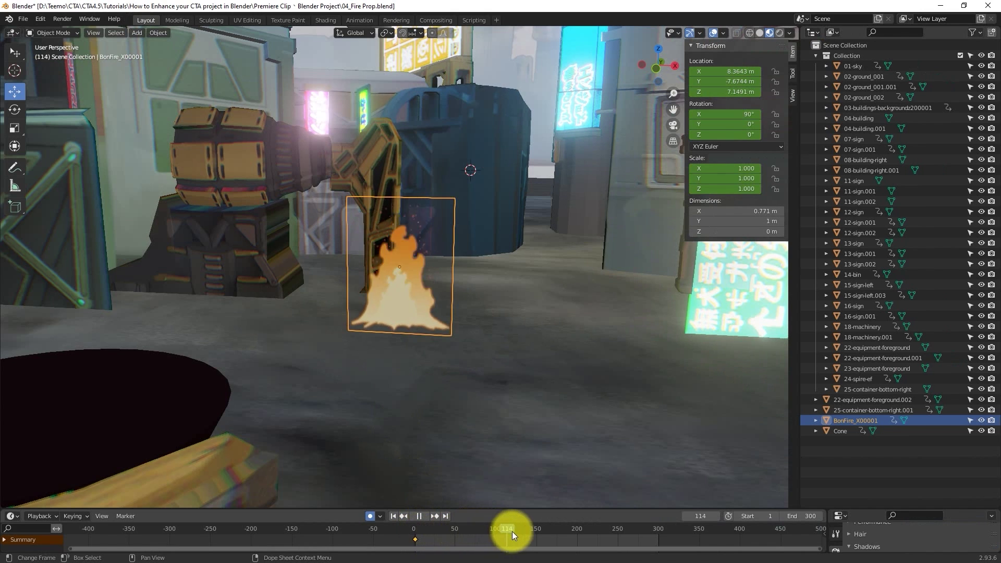
left_click(393, 514)
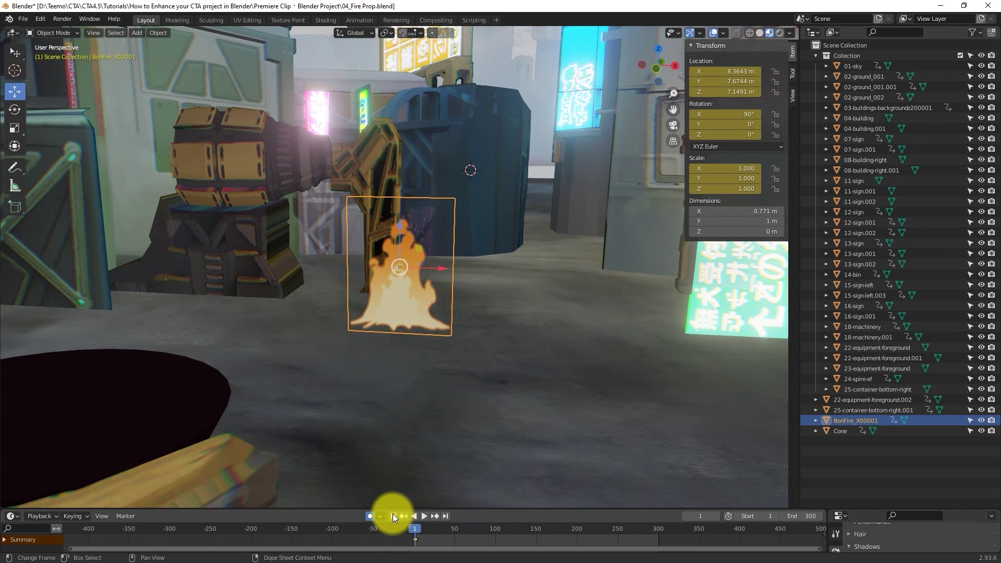
Set the fire material's Blend Mode and Shadow Mode to Alpha Clip.
left_click_drag(869, 510, 870, 236)
left_click(836, 444)
scroll(918, 433, "down", 10)
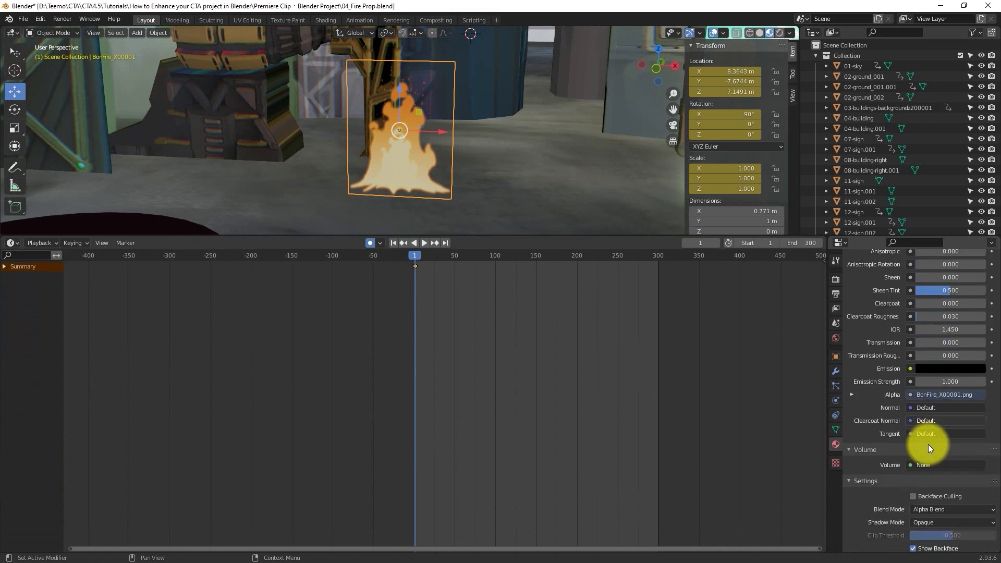
left_click(944, 392)
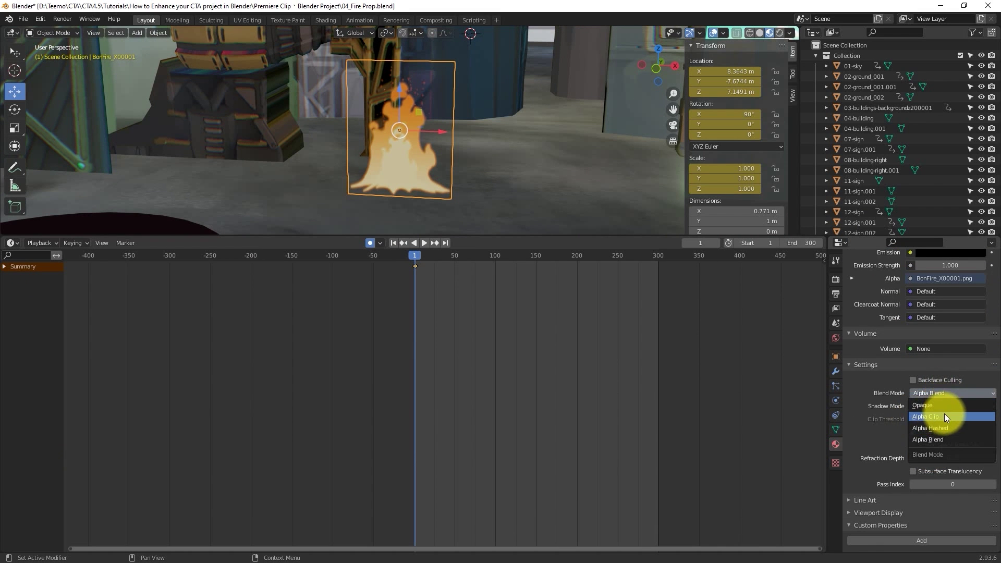
left_click(945, 417)
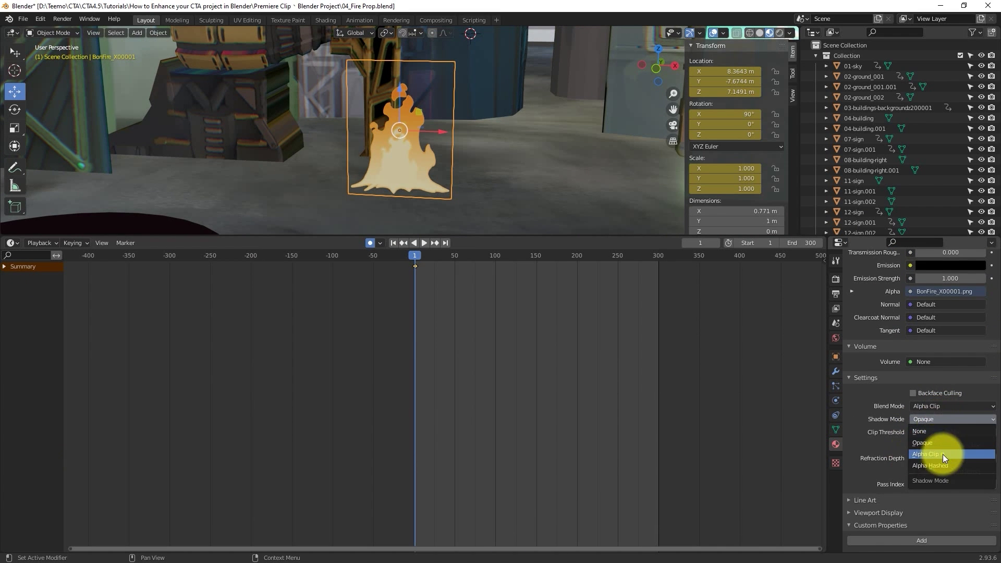
left_click(943, 455)
left_click_drag(603, 242, 595, 481)
Add a Bright/Contrast node and an Emission node to the fire material in the Shading workspace.
left_click(323, 20)
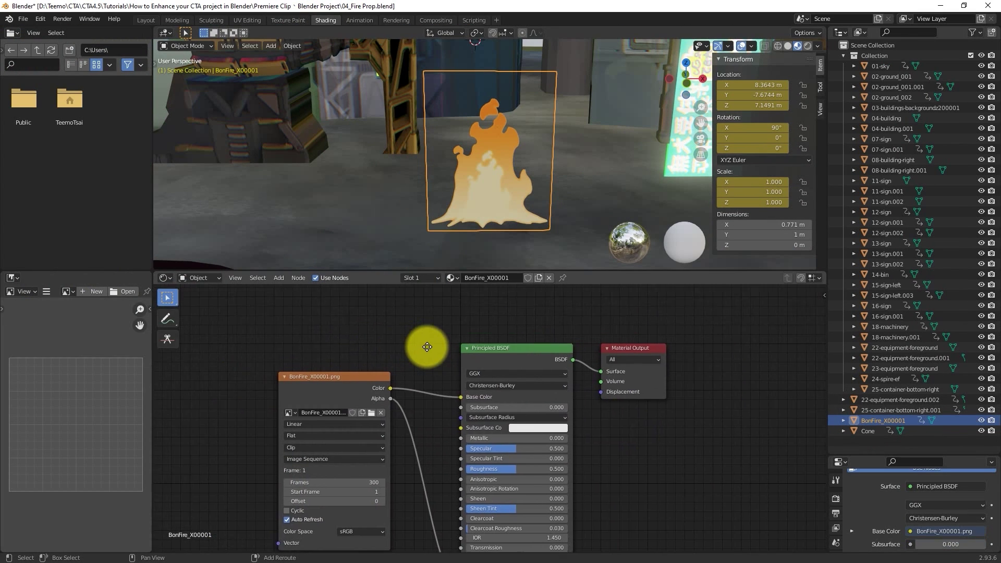
key("shift+a")
left_click(438, 334)
type("brig")
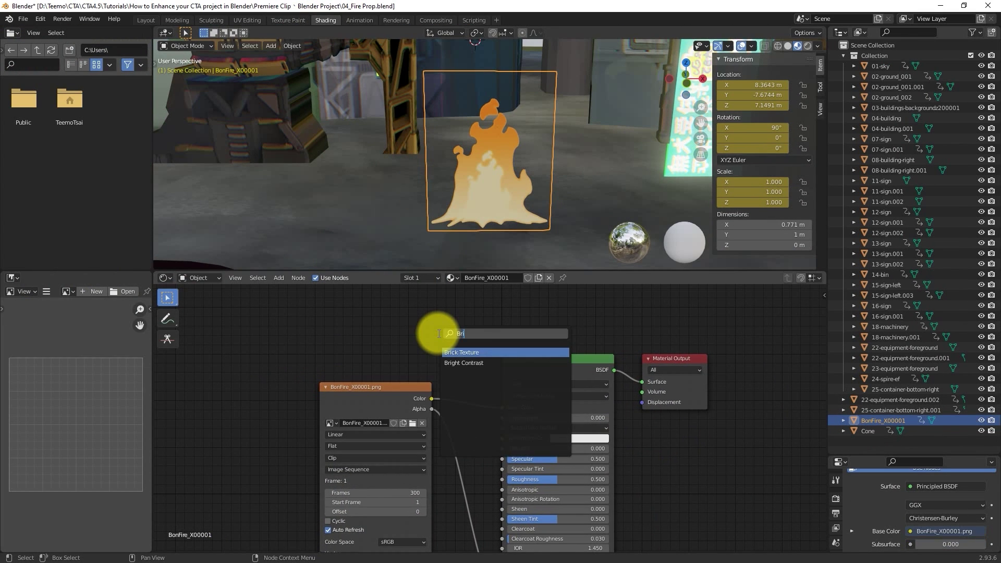
key("Return")
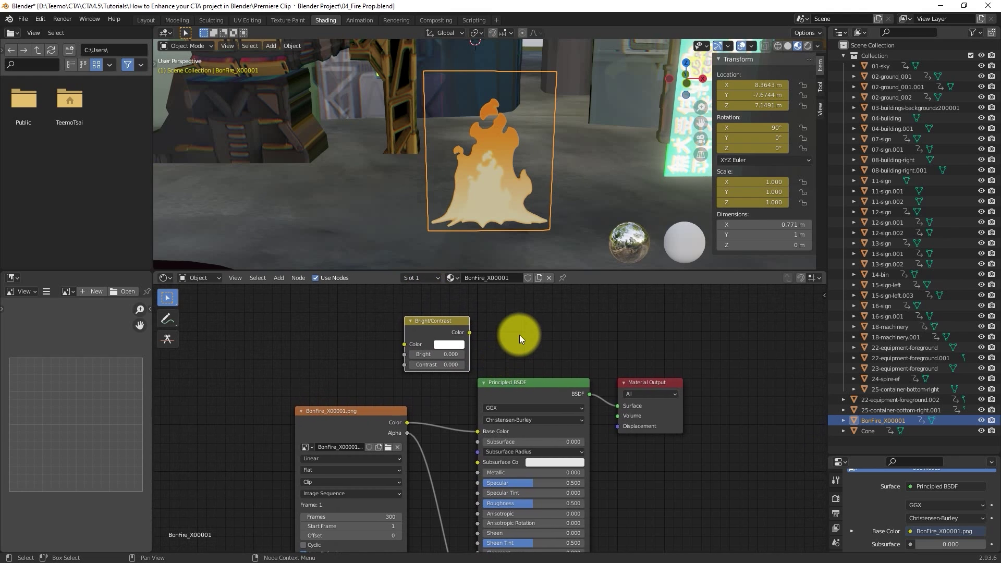
key("shift+a")
type("emission")
key("Return")
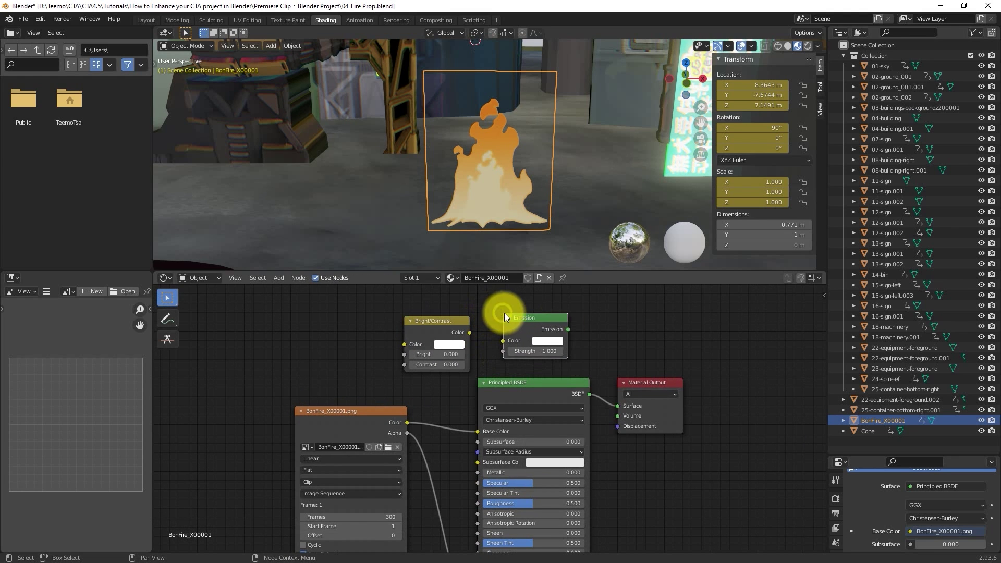
left_click(505, 313)
Add a Mix Shader, feed the Principled BSDF into its second shader input, and connect its output to the Material Output surface.
key("shift+a")
type("Mi")
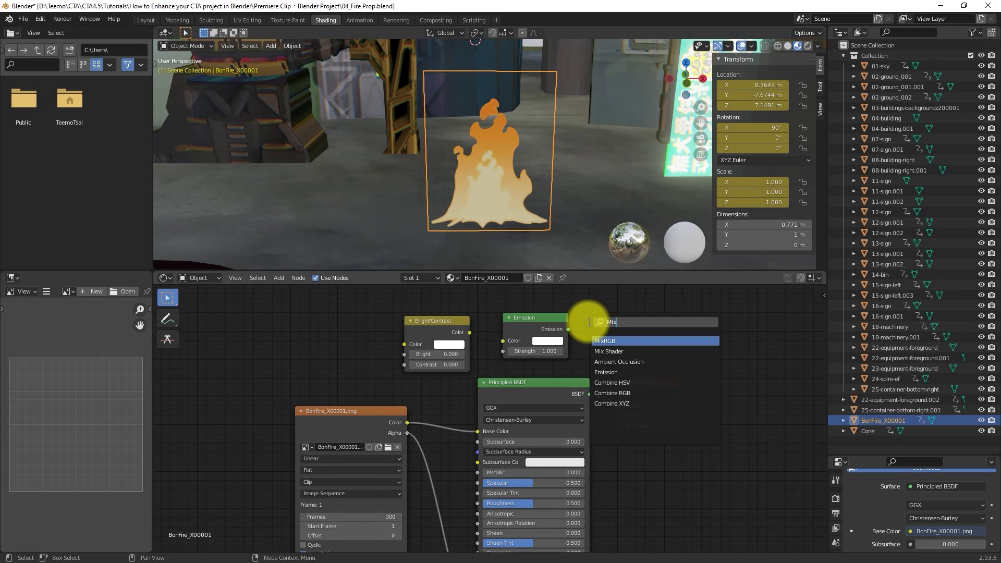
type("x")
key("Down")
key("Return")
left_click(618, 313)
left_click_drag(680, 379, 738, 361)
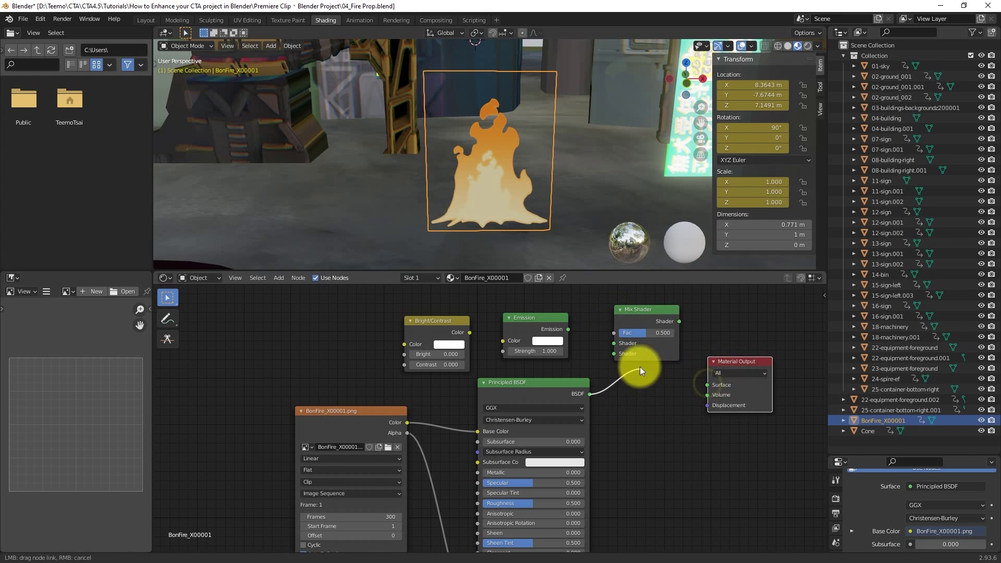
left_click_drag(640, 367, 615, 354)
left_click_drag(679, 321, 707, 385)
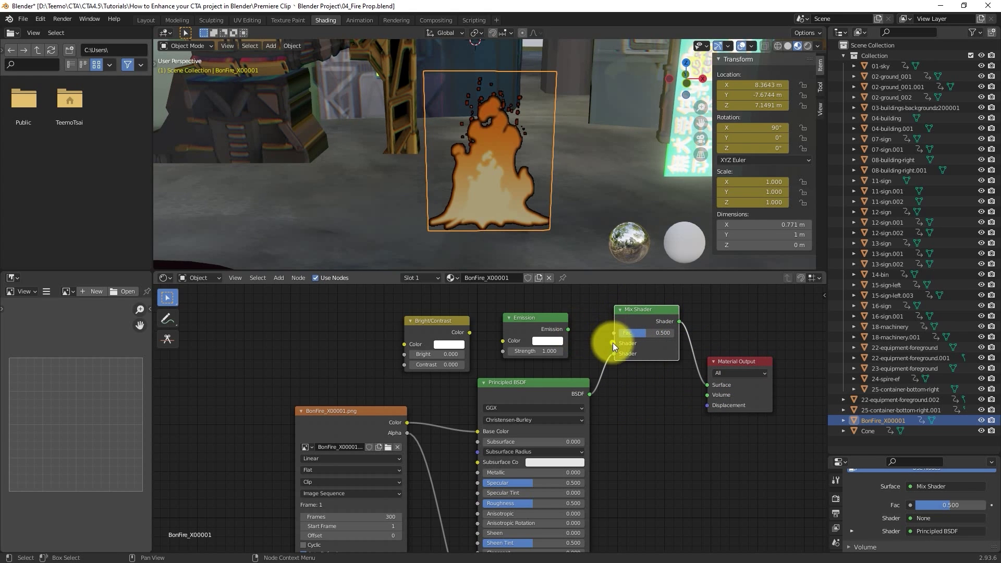
Connect Emission to the Mix Shader's first shader input and the Bright/Contrast color to the Emission color.
left_click_drag(612, 342, 568, 329)
left_click_drag(503, 341, 467, 334)
left_click_drag(383, 411, 318, 385)
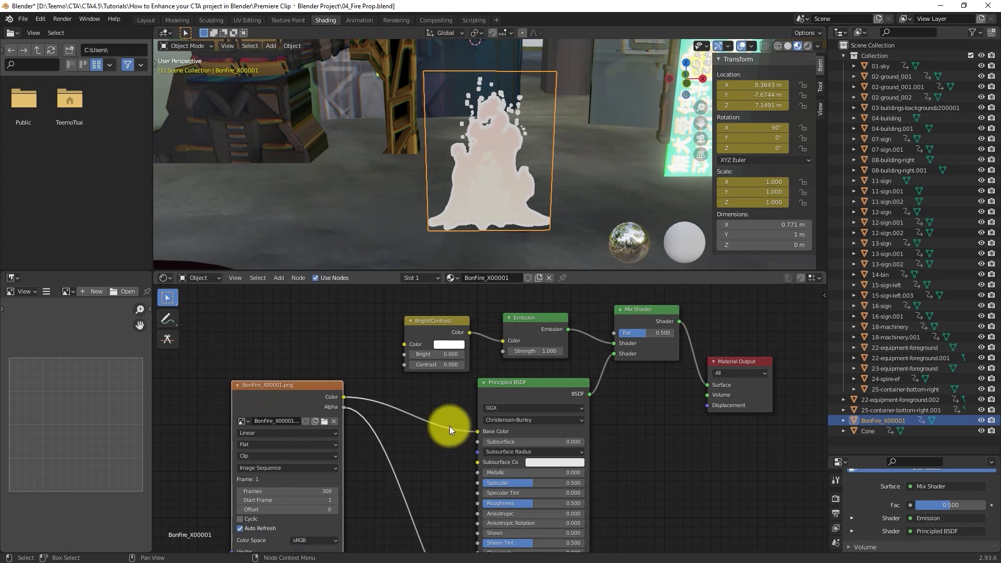
Route the fire texture's color through Bright/Contrast into Base Color, using Bright -3.3, Contrast 10.5, emission Strength 8.7 and mix Fac 0.583.
left_click_drag(399, 355, 404, 344)
left_click_drag(428, 322, 407, 329)
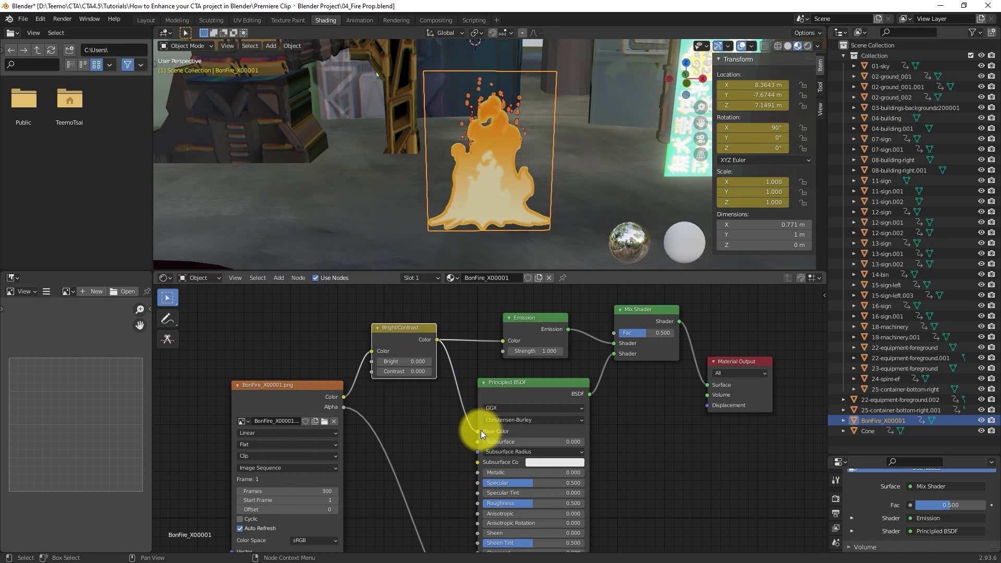
left_click_drag(404, 371, 472, 372)
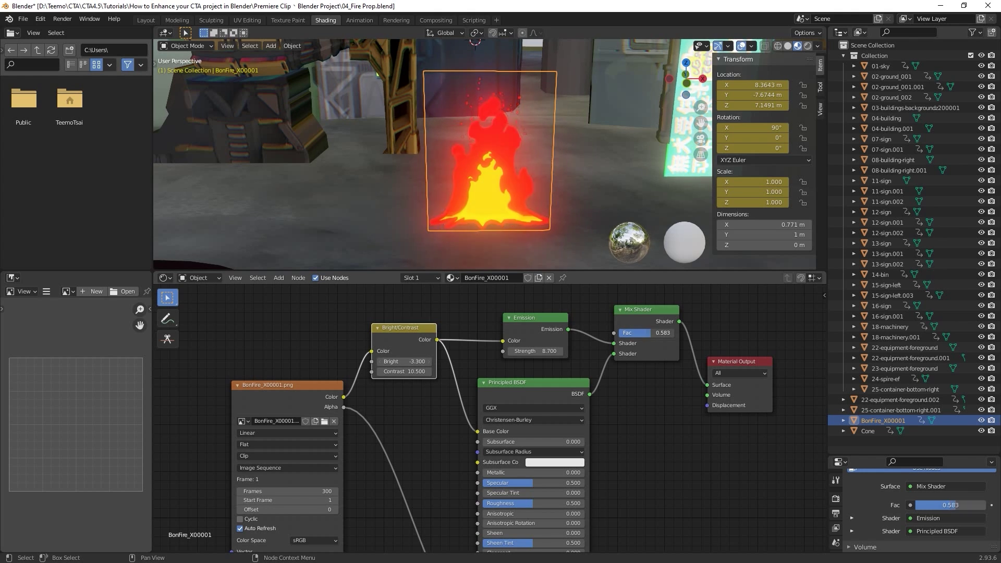
Play the glowing fire animation in the Layout workspace and return to the first frame.
left_click(146, 20)
left_click(424, 489)
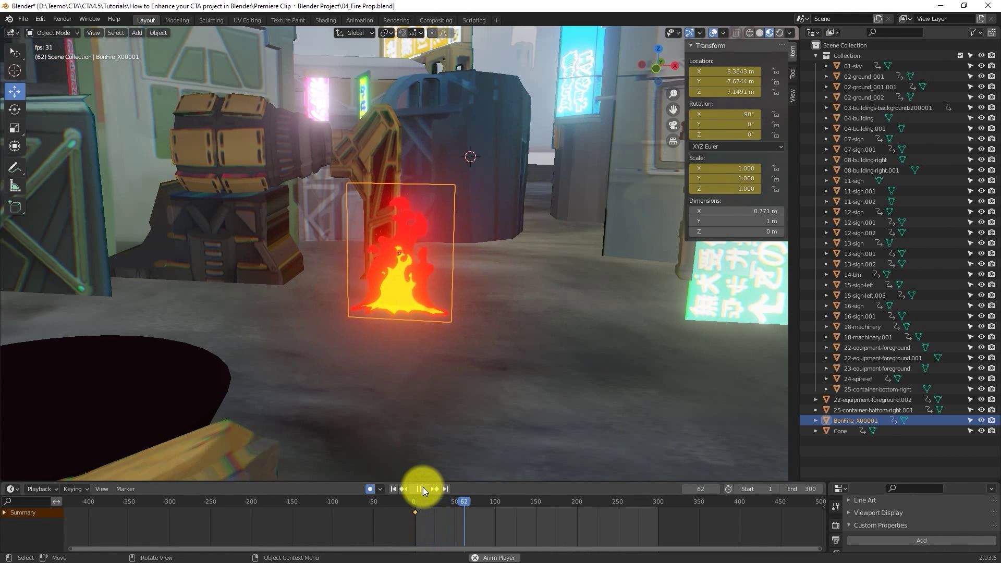
left_click(393, 489)
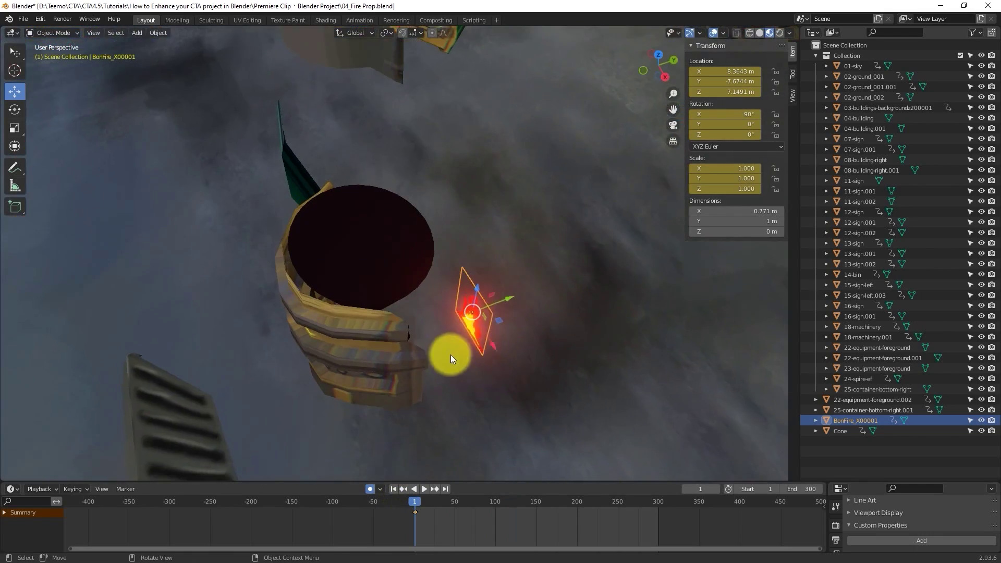
Import Fred_Misfit00001.png from the character's image sequence folder as an image plane.
left_click(23, 19)
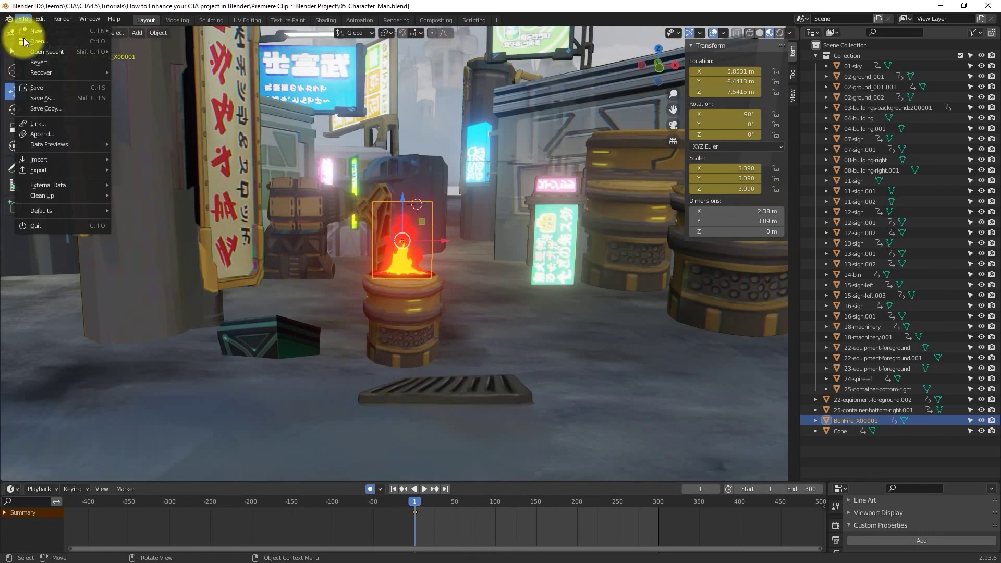
mouse_move(74, 161)
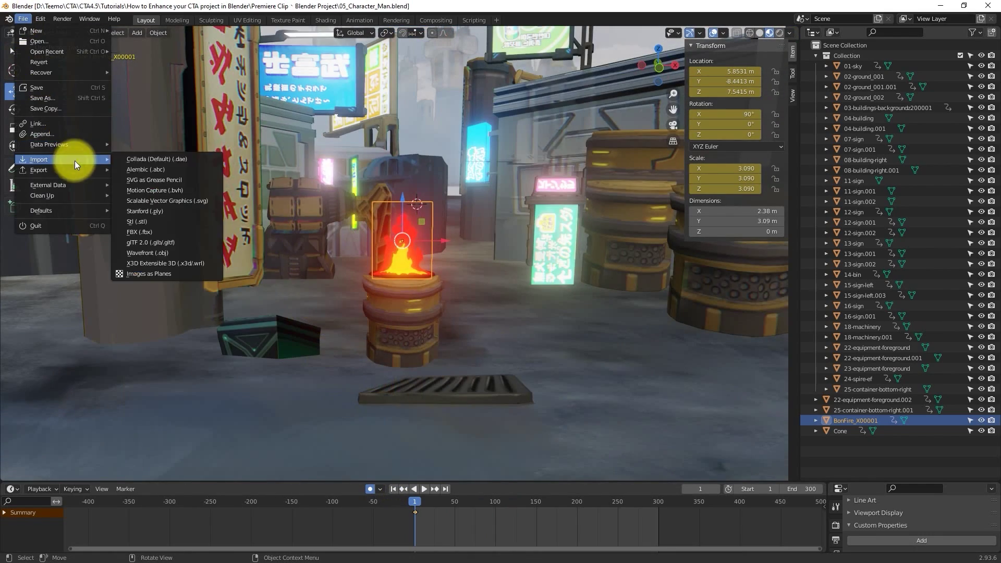
left_click(138, 274)
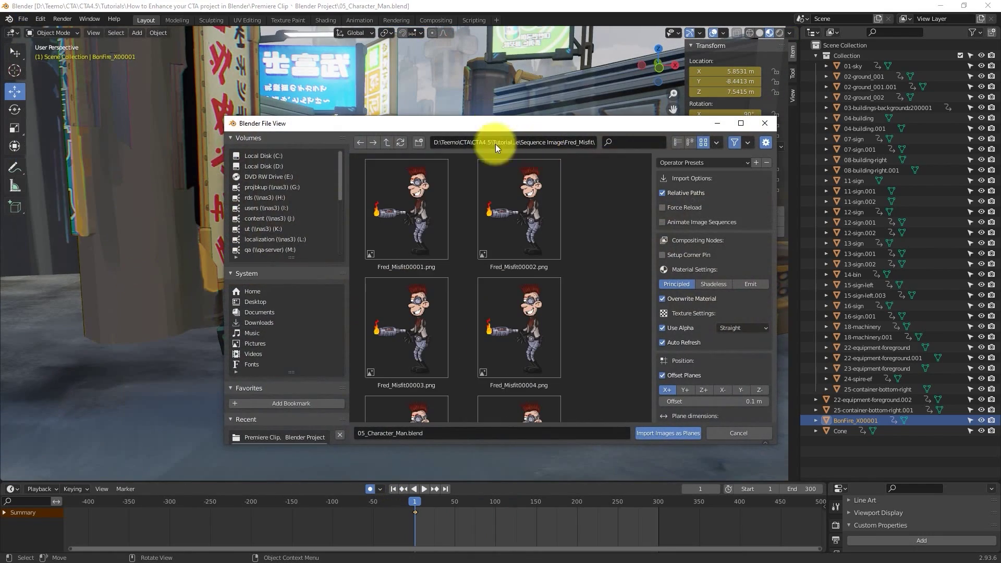
left_click(365, 205)
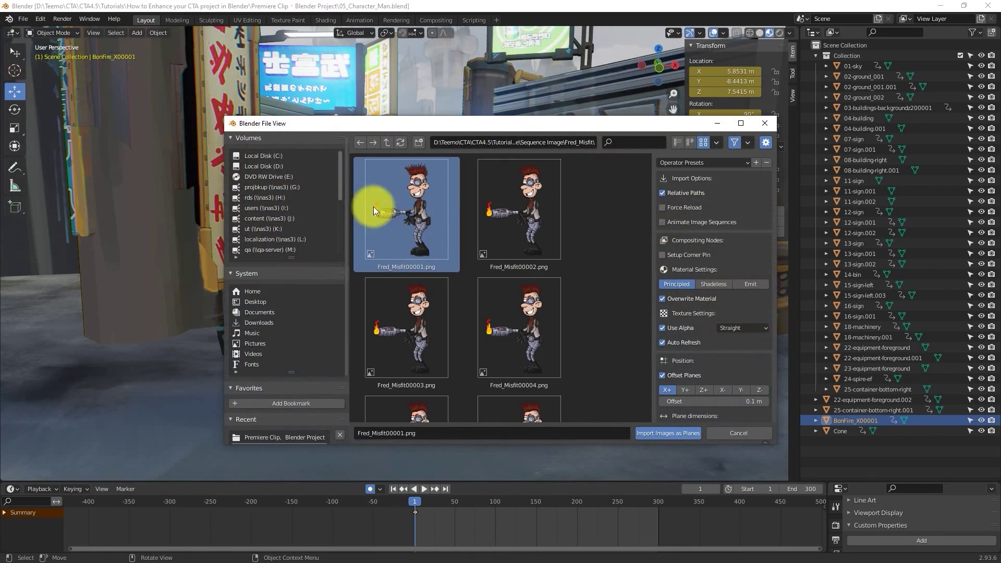
left_click(649, 433)
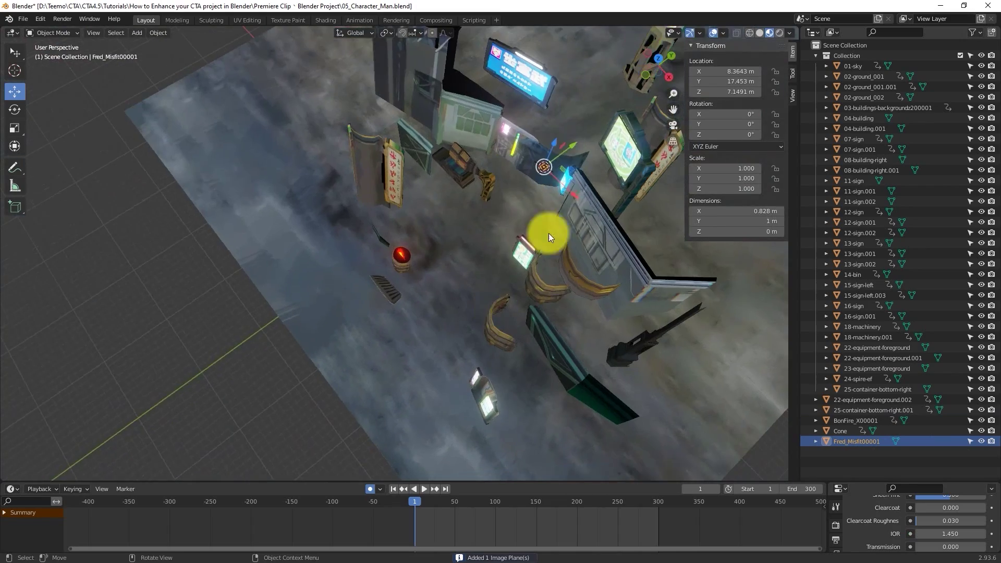
Move the character plane along the Y axis to about -8.04 m and rotate it 90° around X.
key("g")
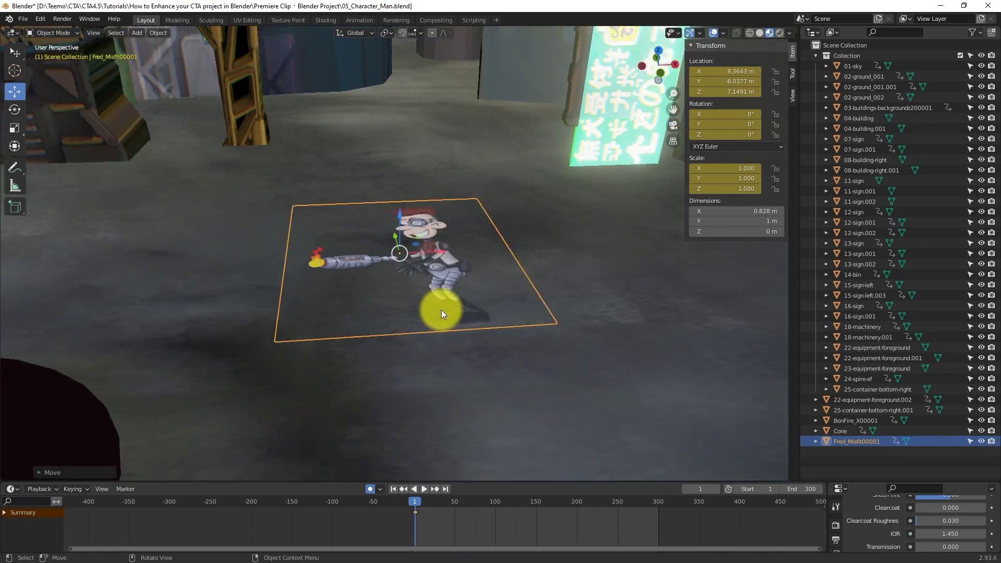
scroll(441, 309, "down", 8)
key("r")
key("x")
key("9")
key("0")
key("Return")
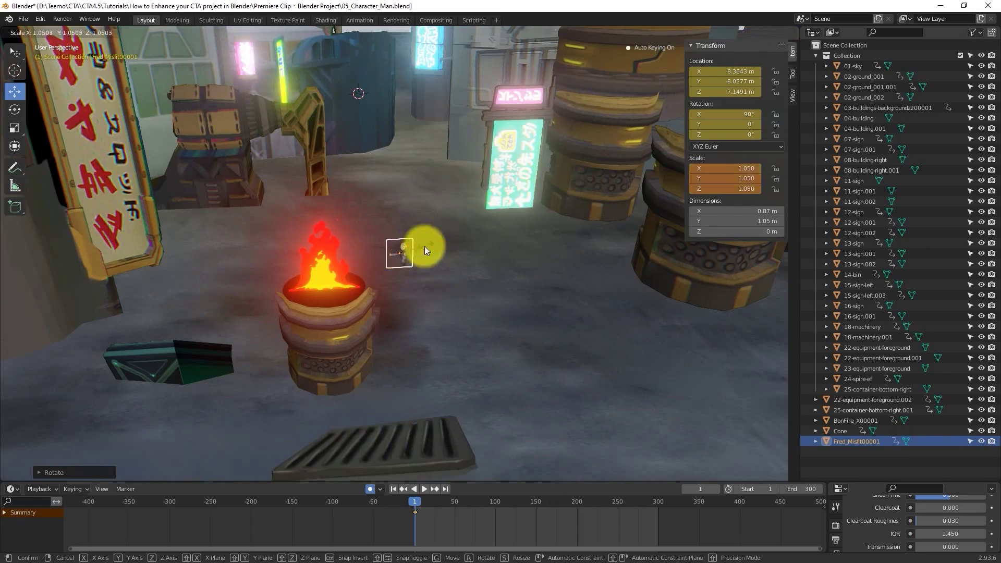
Scale the character plane to about 8.96 and position it beside the burning barrel at about X 10.24 m, Z 6.86 m.
key("s")
left_click(564, 152)
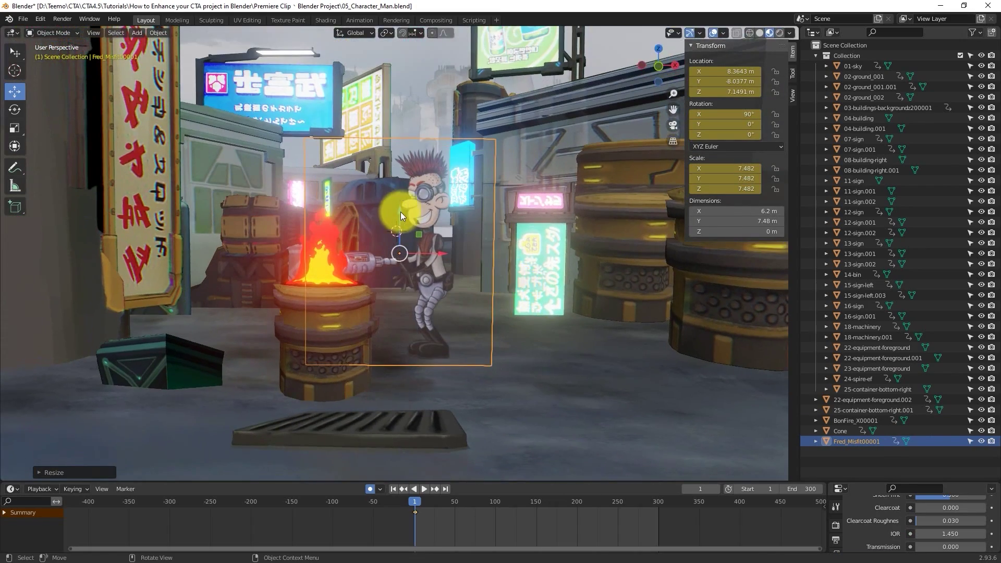
key("s")
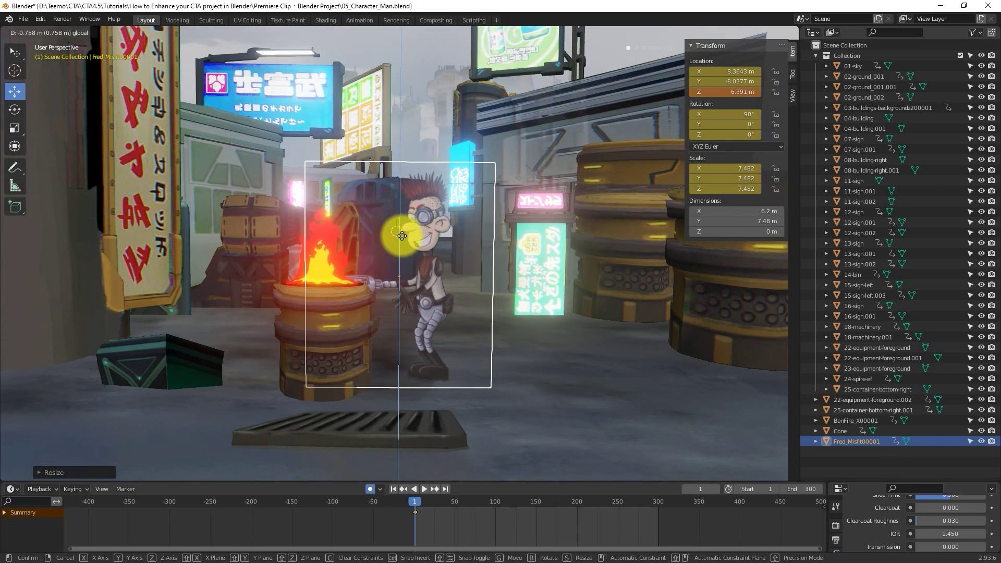
left_click(425, 260)
key("g")
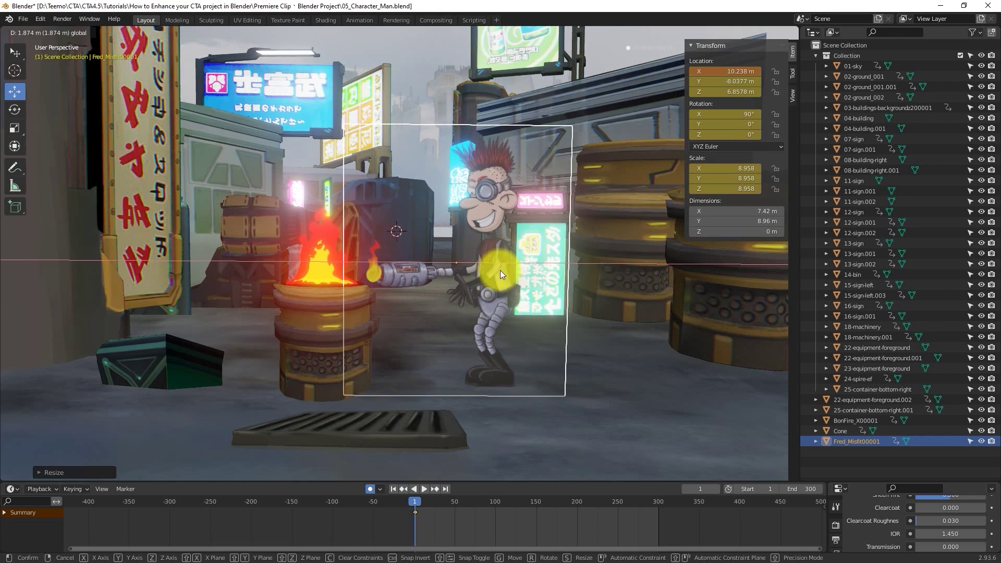
left_click(496, 315)
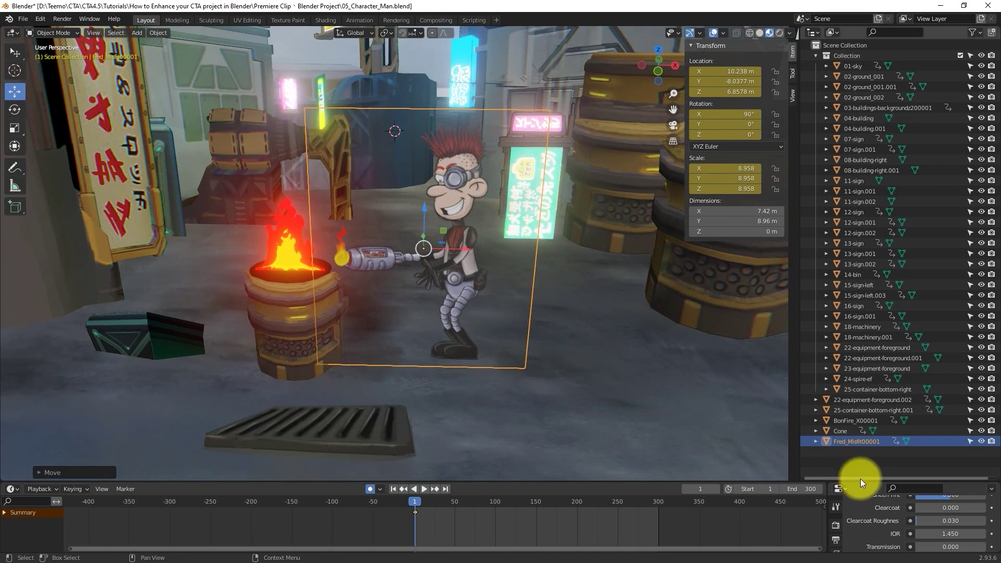
Set the character plane material's blend mode and shadow mode to Alpha Clip.
left_click_drag(861, 479, 887, 229)
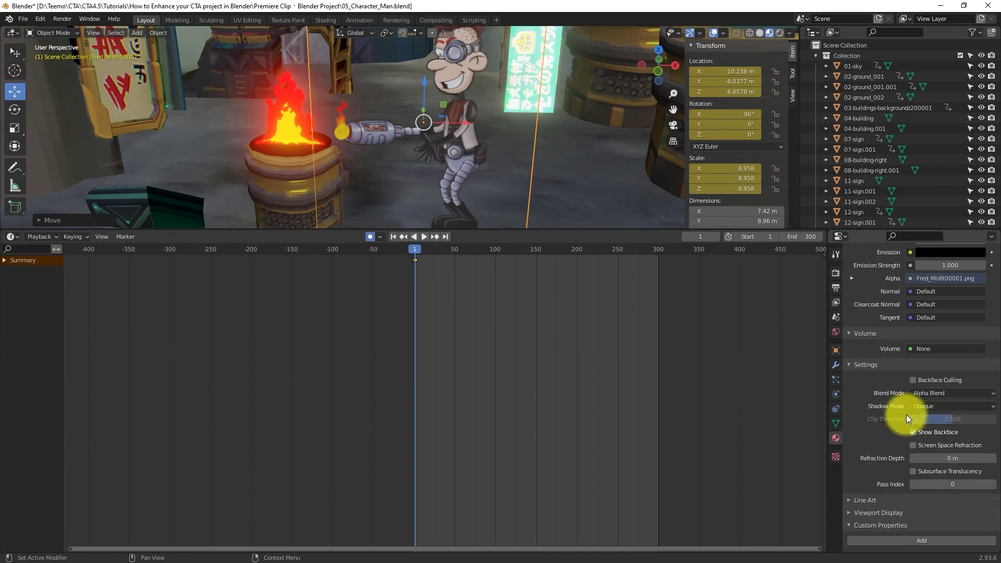
left_click(933, 417)
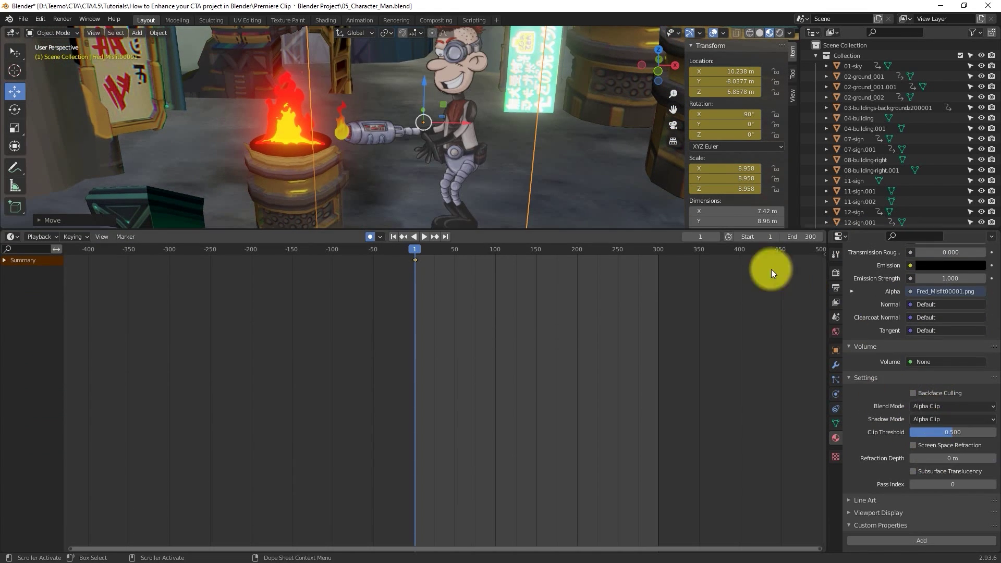
left_click_drag(678, 230, 617, 406)
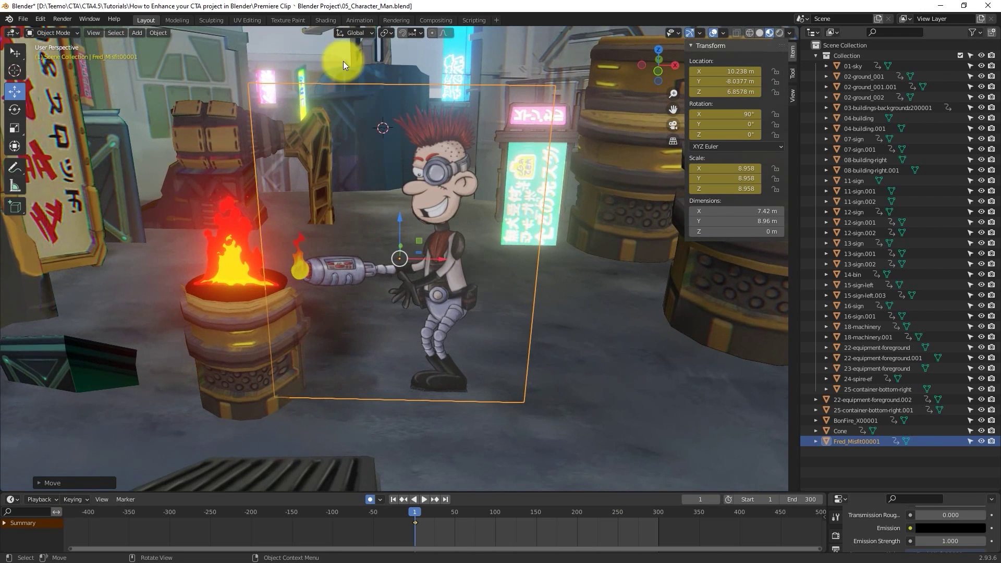
In the Shading workspace, add an Emission node above the Principled BSDF and feed it the character image's color.
left_click(326, 19)
scroll(499, 170, "down", 6)
scroll(499, 170, "up", 3)
middle_click_drag(488, 353, 462, 289)
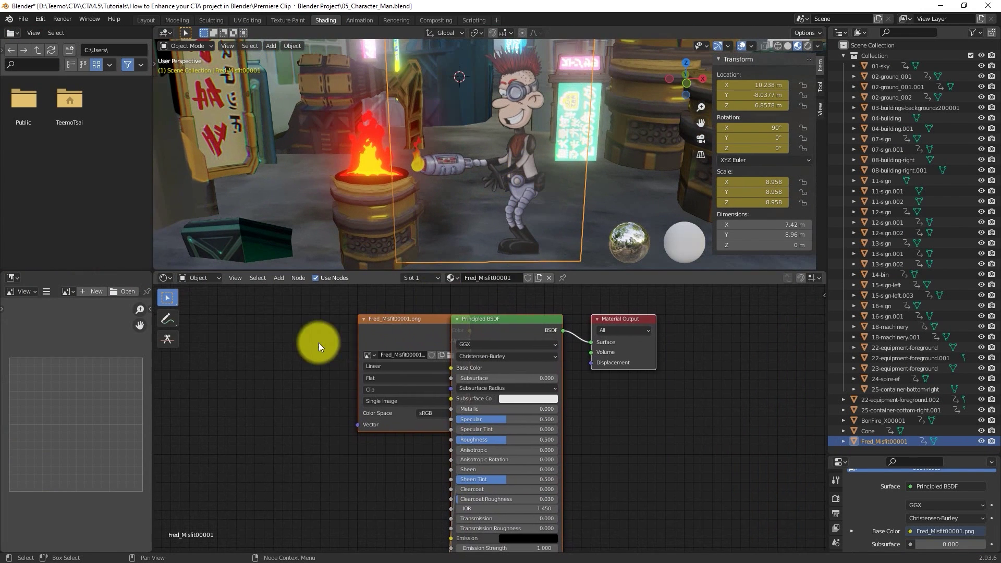
left_click_drag(391, 315, 254, 365)
key("shift+a")
mouse_move(355, 323)
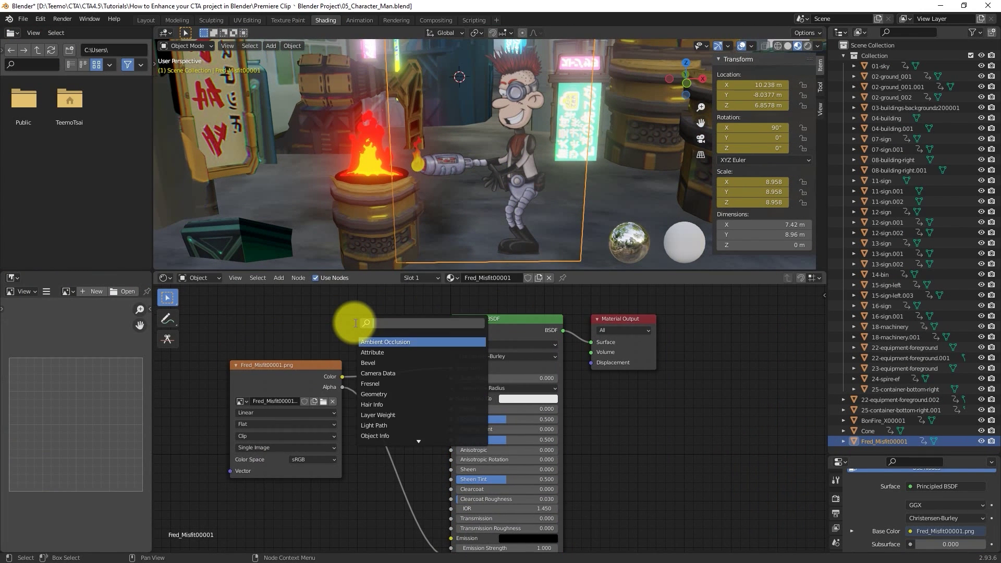
left_click(388, 353)
left_click(364, 301)
middle_click_drag(474, 359, 437, 433)
left_click_drag(371, 380, 463, 336)
left_click_drag(284, 437, 325, 375)
Add a Mix Shader combining the Emission and Principled BSDF outputs, and connect it to the Material Output surface.
left_click_drag(583, 393, 671, 357)
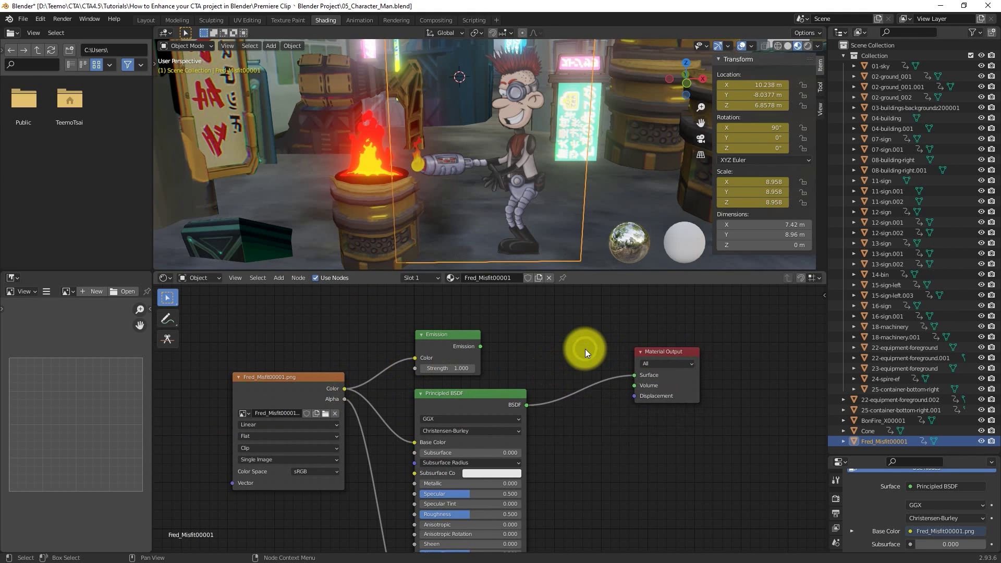
key("shift+a")
type("mIX")
left_click(605, 379)
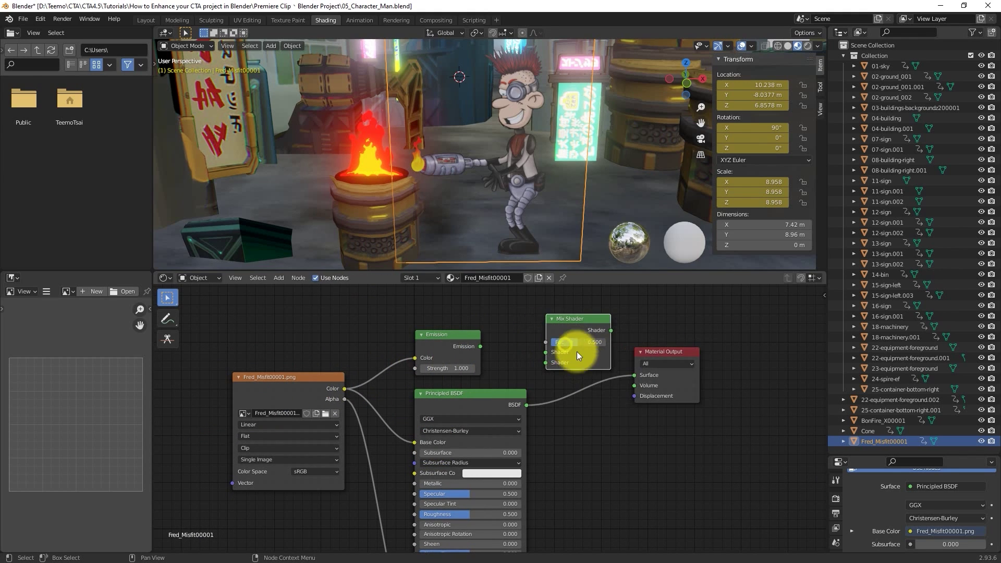
left_click_drag(635, 375, 546, 362)
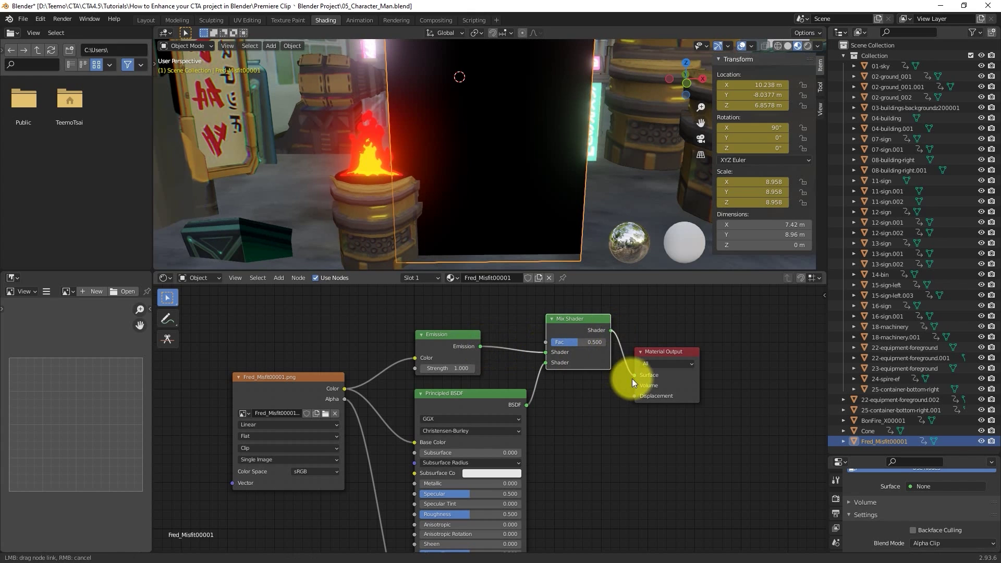
left_click_drag(633, 378, 635, 375)
Set the mix factor to 0.925, the emission strength to 9.5 and the image to a 300-frame auto-refreshing sequence.
left_click_drag(576, 342, 592, 342)
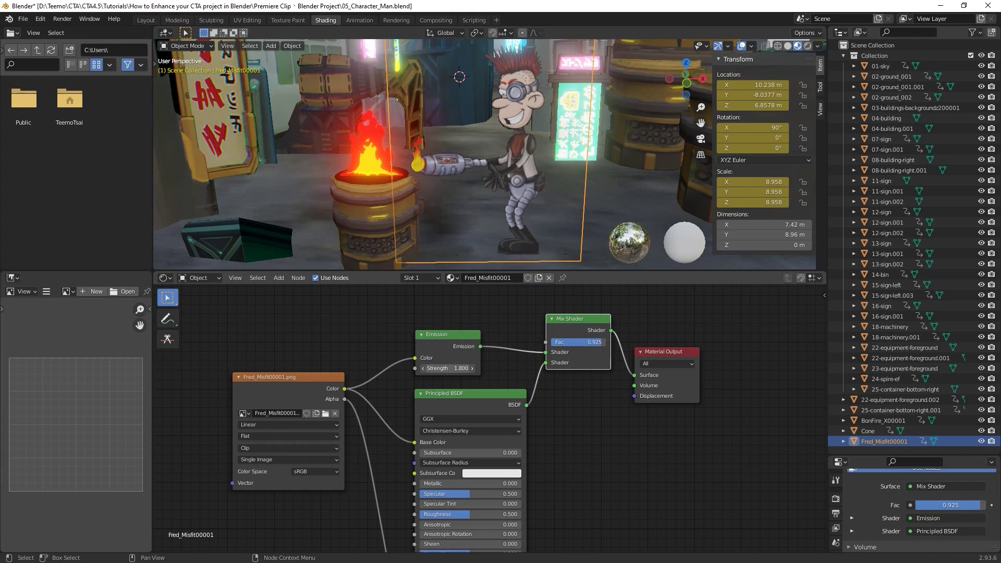
left_click_drag(449, 368, 468, 368)
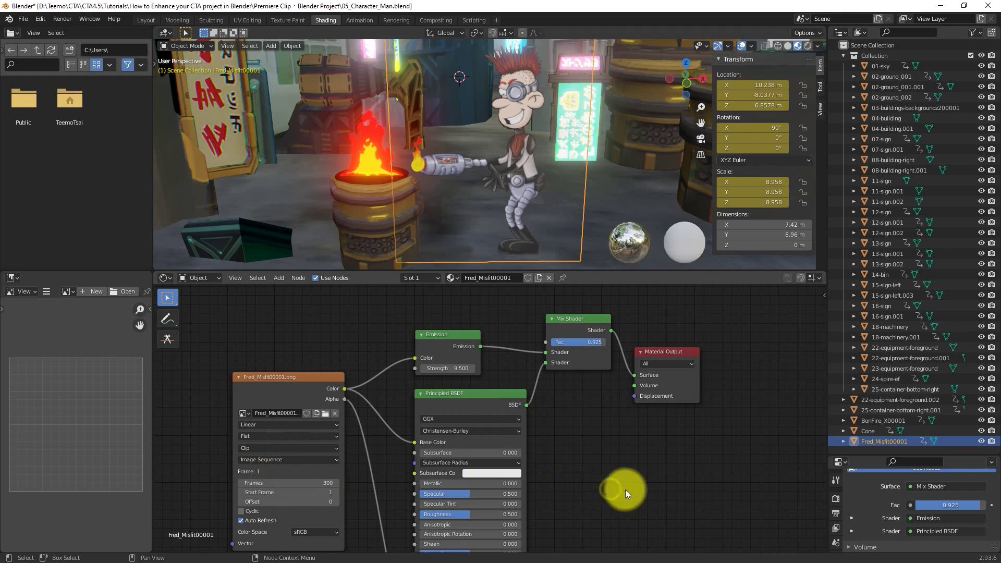
Play and scrub the timeline in the Layout workspace to review the character animations around the burning barrel.
left_click(146, 21)
scroll(368, 217, "up", 2)
left_click(419, 499)
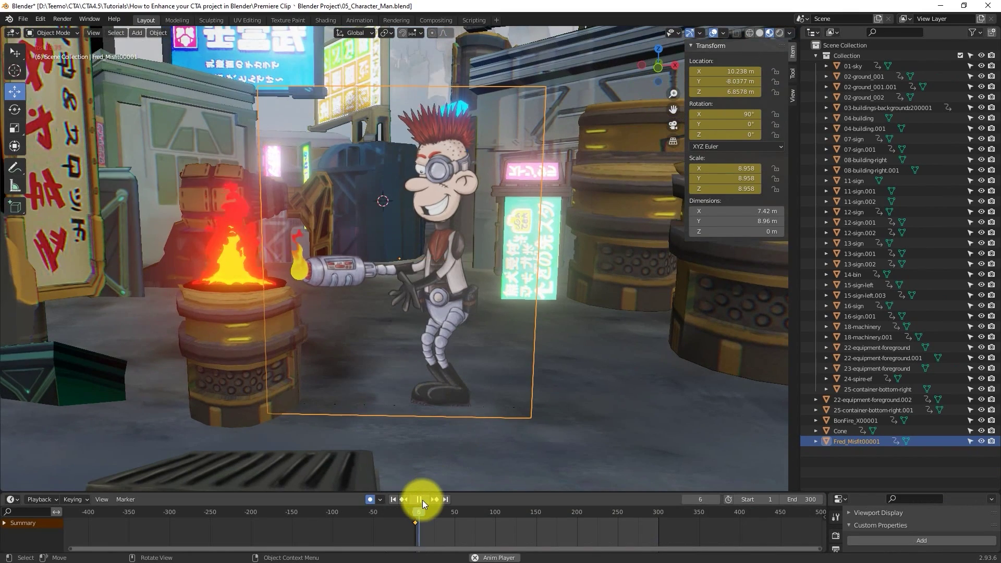
left_click_drag(461, 512, 525, 513)
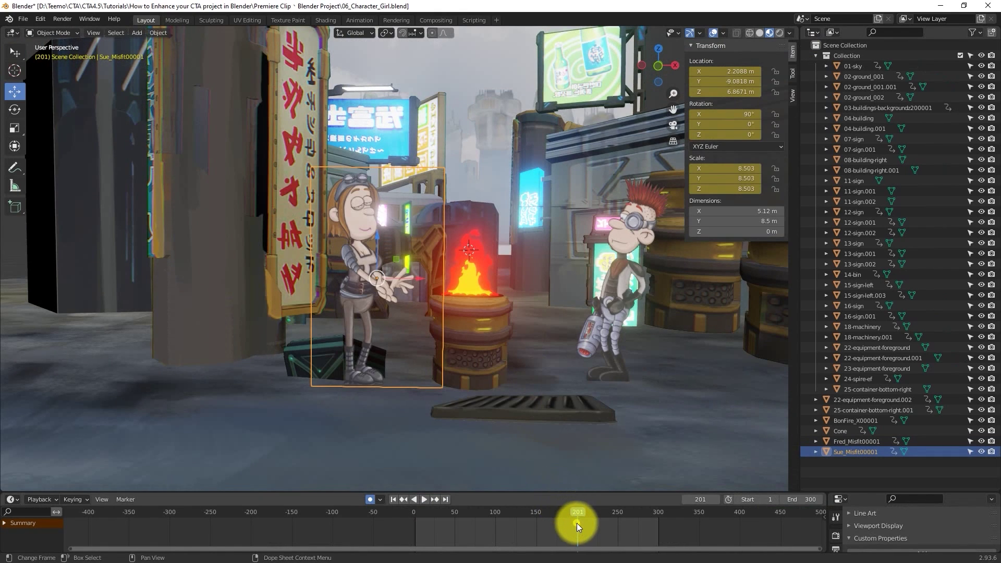
left_click_drag(577, 523, 414, 529)
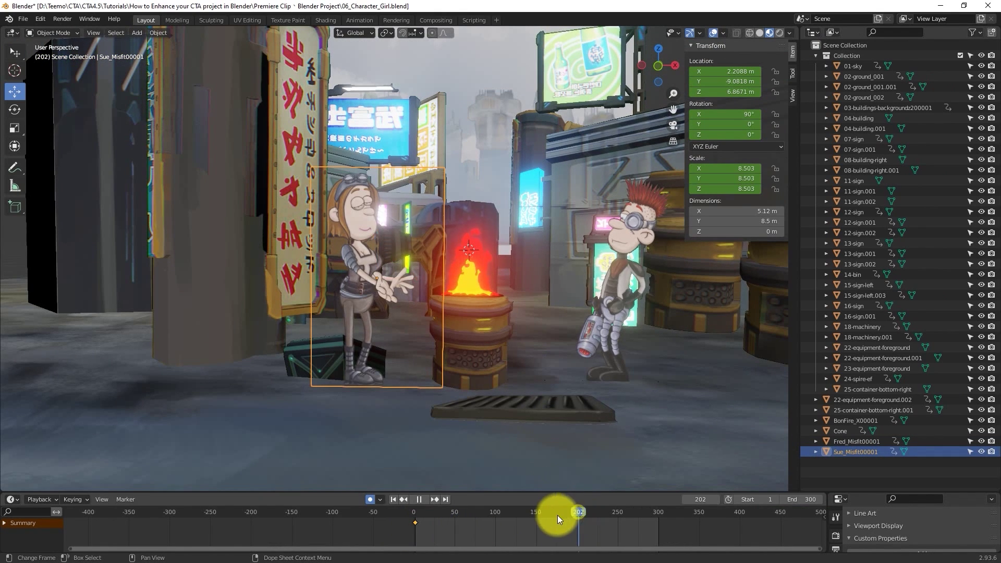
left_click_drag(558, 515, 638, 503)
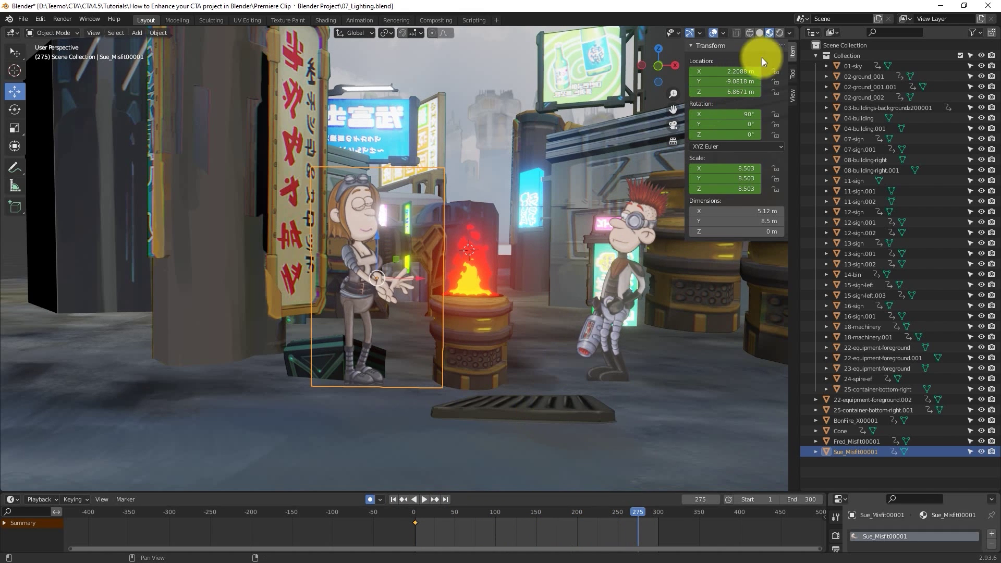
Switch the viewport to rendered shading, deselect the character plane and return to the first frame.
left_click(779, 34)
mouse_move(555, 367)
middle_mouse_down()
mouse_move(520, 379)
mouse_move(474, 343)
mouse_move(255, 452)
middle_mouse_up()
left_click(250, 453)
left_click(393, 499)
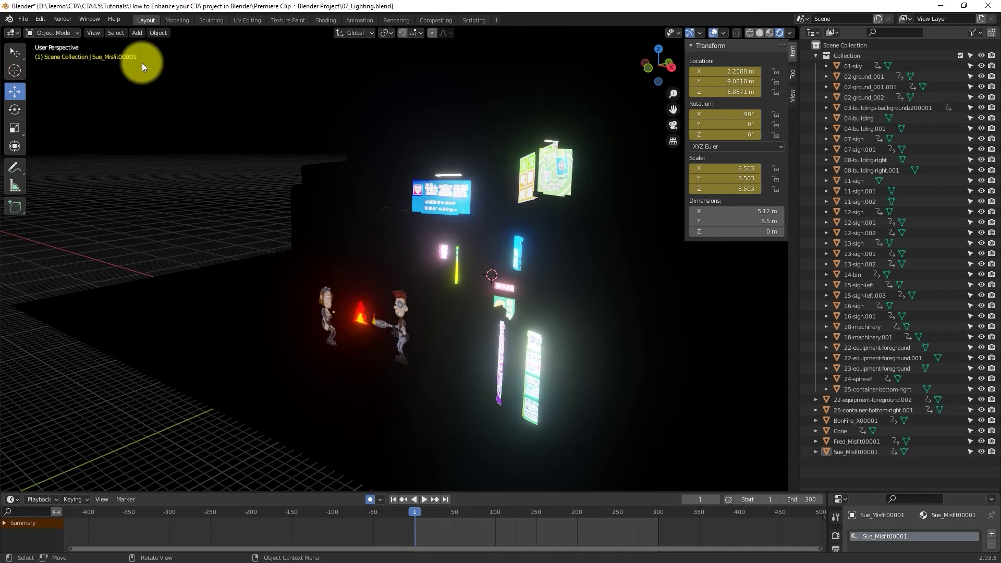
Add a point light and move it in front of the characters to about Y -13.8 m, Z 11.03 m.
left_click(137, 32)
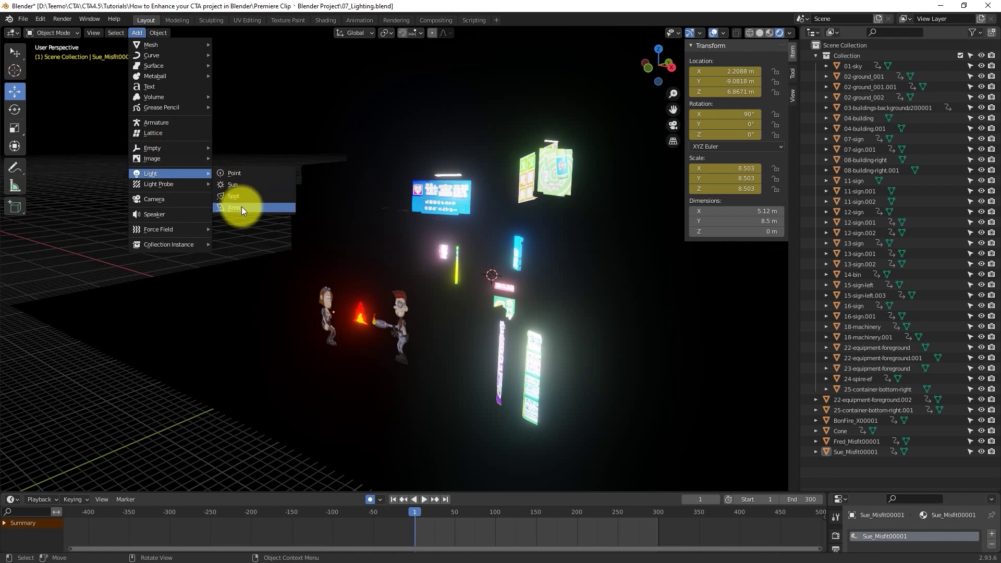
left_click(242, 173)
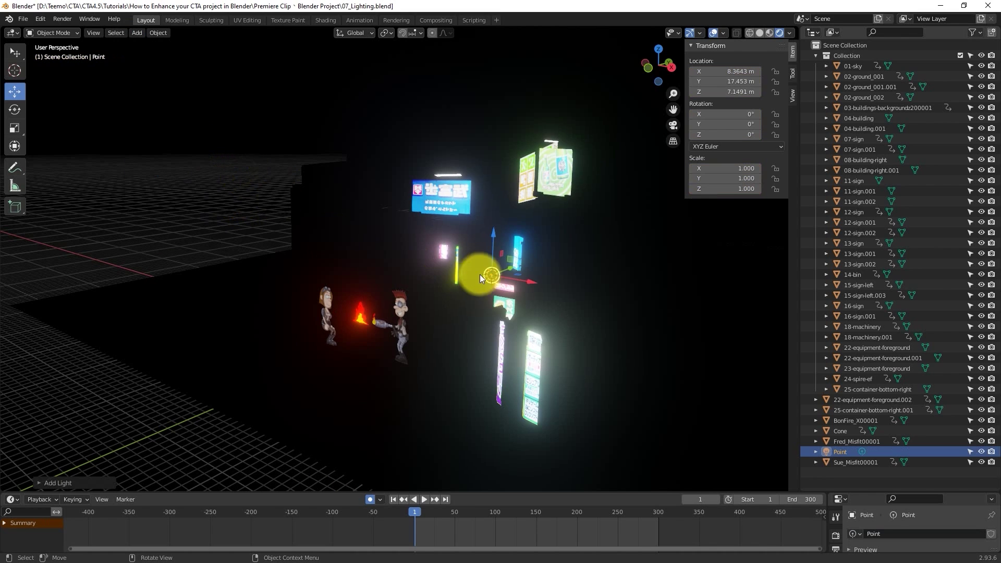
middle_click_drag(480, 274, 490, 292)
left_click_drag(542, 220, 356, 311)
middle_click_drag(404, 298, 480, 250)
left_click_drag(391, 269, 395, 215)
middle_click_drag(469, 319, 531, 374)
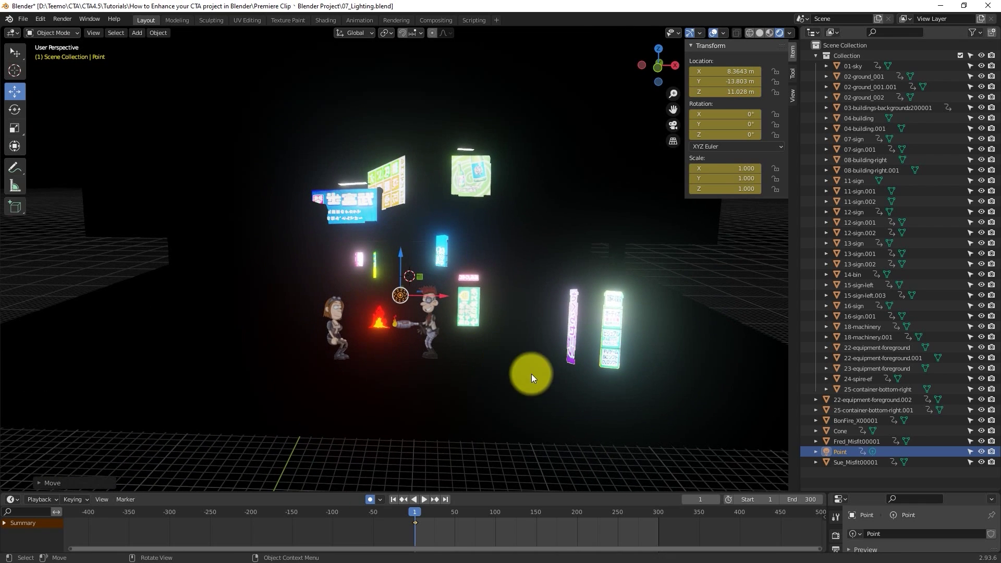
Replace the Outliner with the Properties editor and set the point light's power to 10000 W.
left_click_drag(829, 494, 856, 509)
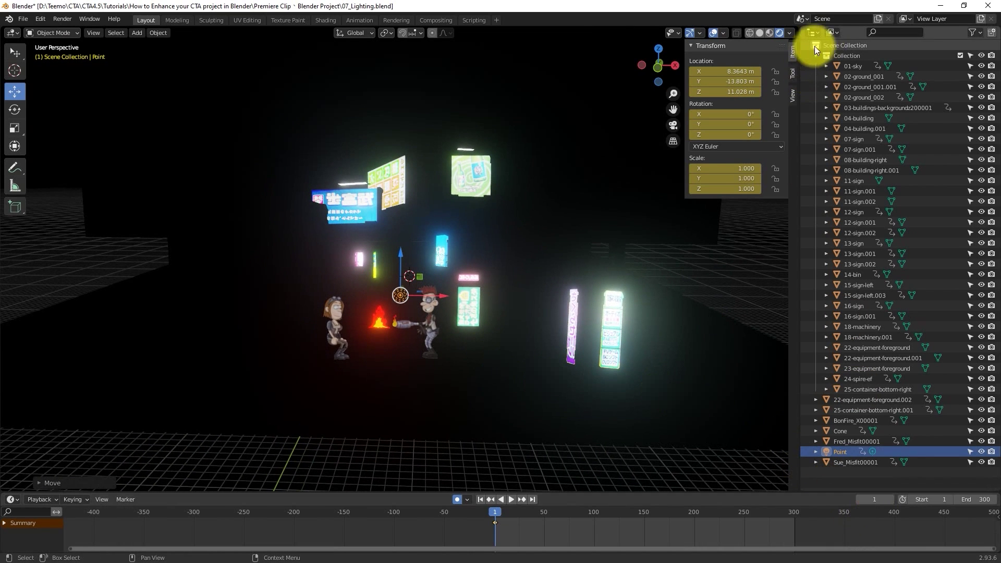
left_click(817, 33)
left_click(766, 73)
left_click(808, 191)
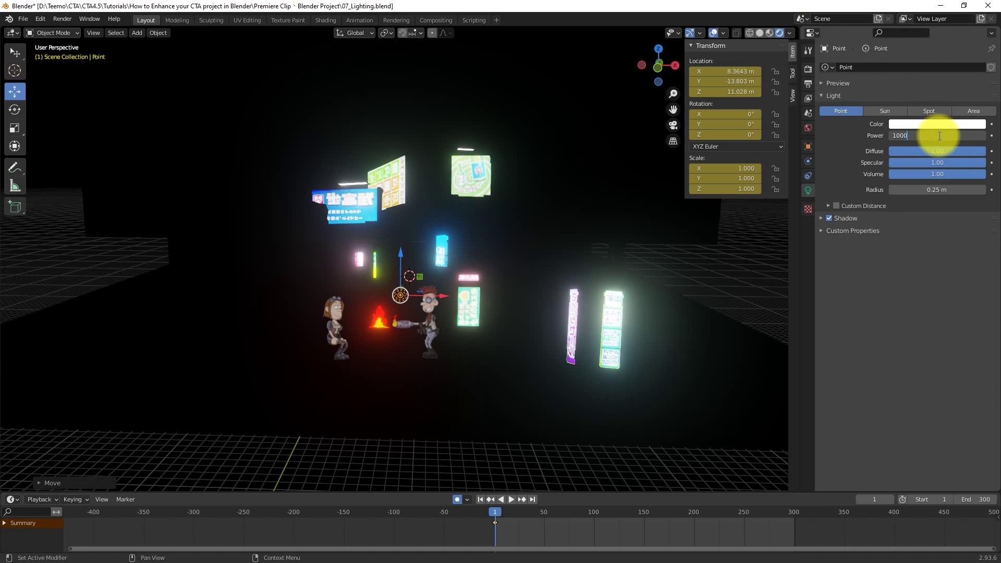
key("Return")
Change the point light's color to a warm orange.
middle_click_drag(615, 292, 412, 348)
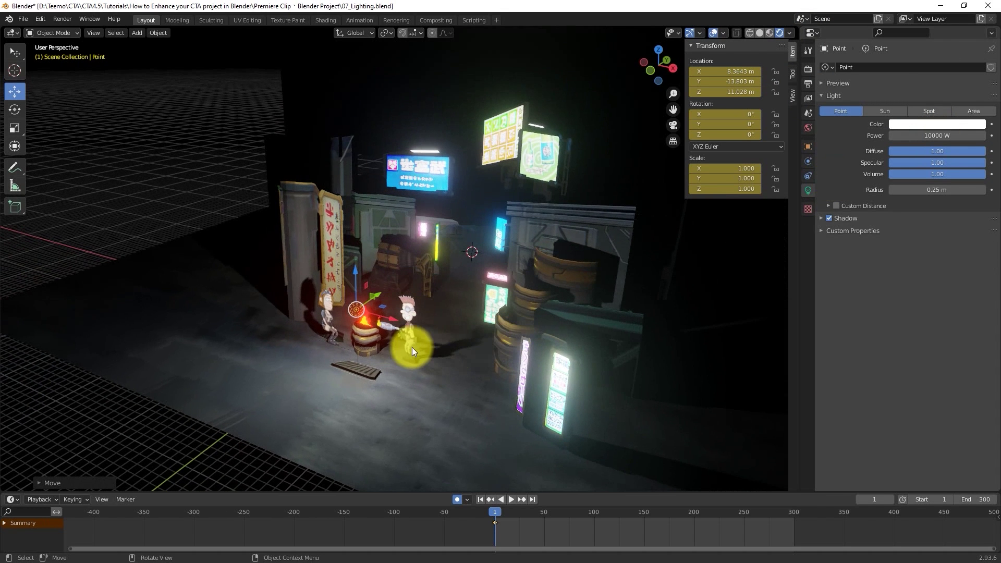
left_click(901, 126)
left_click_drag(931, 175, 921, 192)
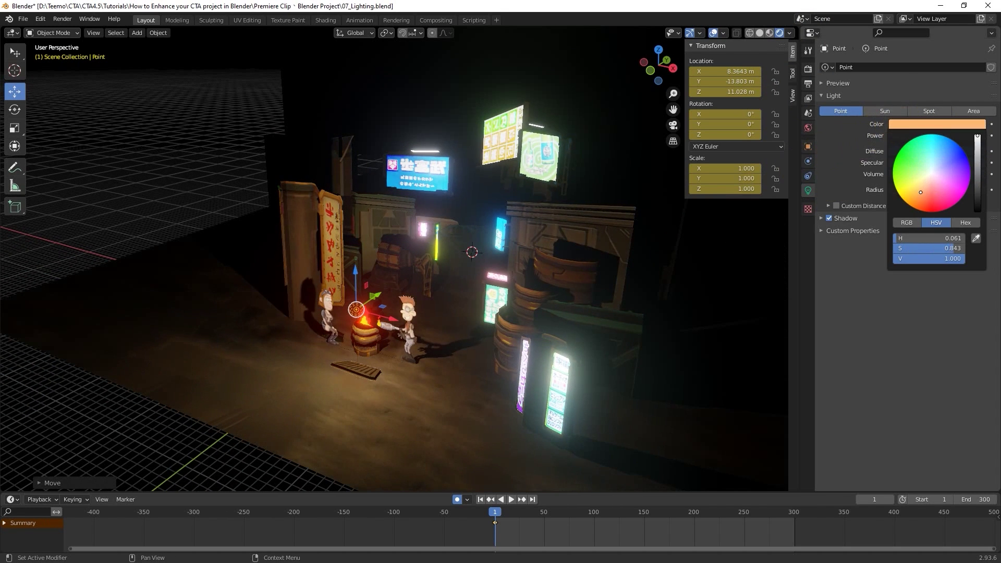
Move the orange light above the fire barrel to about X 5.77 m, Z 12.4 m.
middle_click_drag(447, 311, 452, 286)
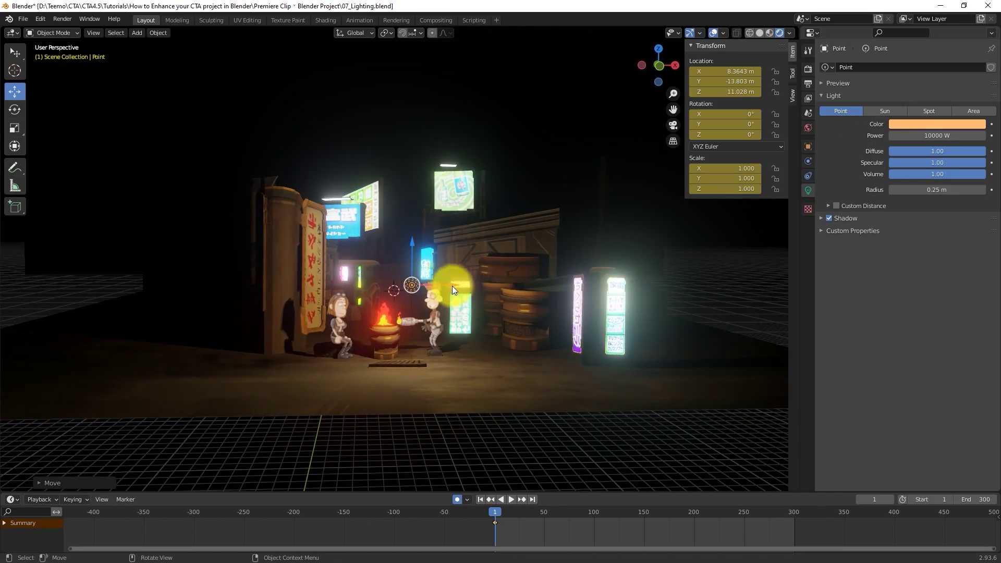
key("g")
key("x")
key("z")
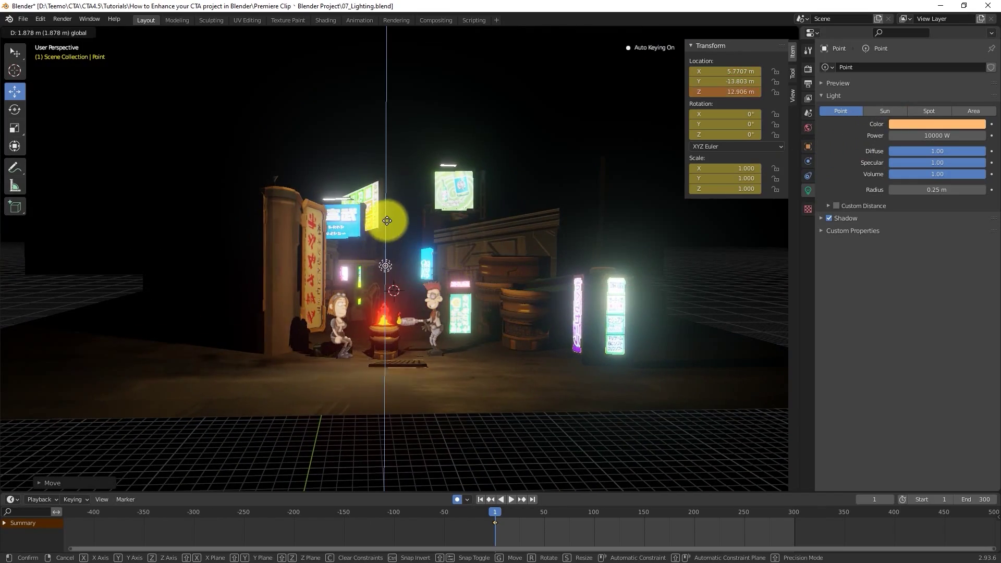
left_click(388, 226)
Duplicate the orange light and place the copy back in the alley at about X 10.69, Y 17.18, Z 9.62 m.
middle_click_drag(387, 227, 374, 345)
key("ctrl+c")
key("ctrl+v")
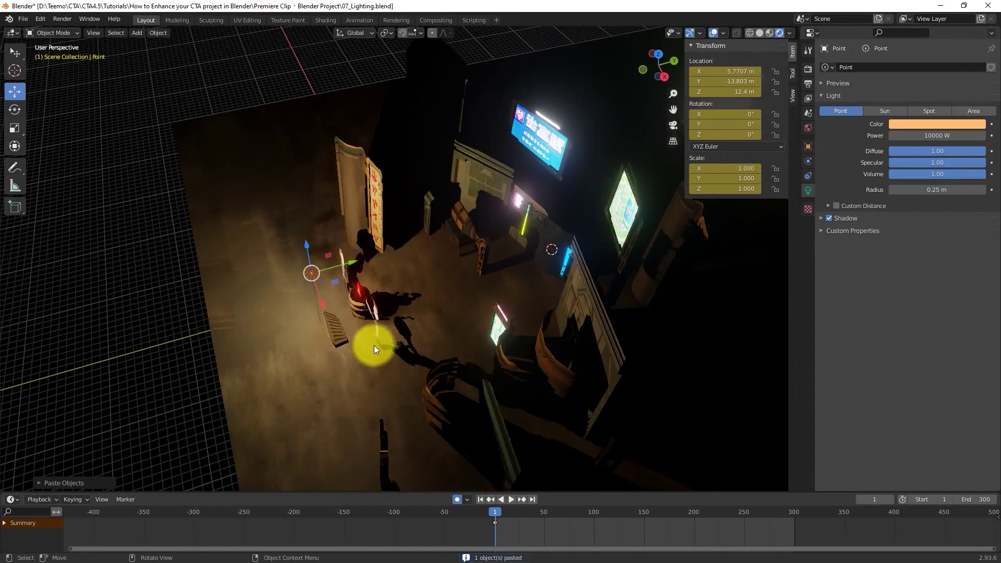
key("g")
key("y")
left_click(567, 245)
middle_click_drag(567, 245, 410, 192)
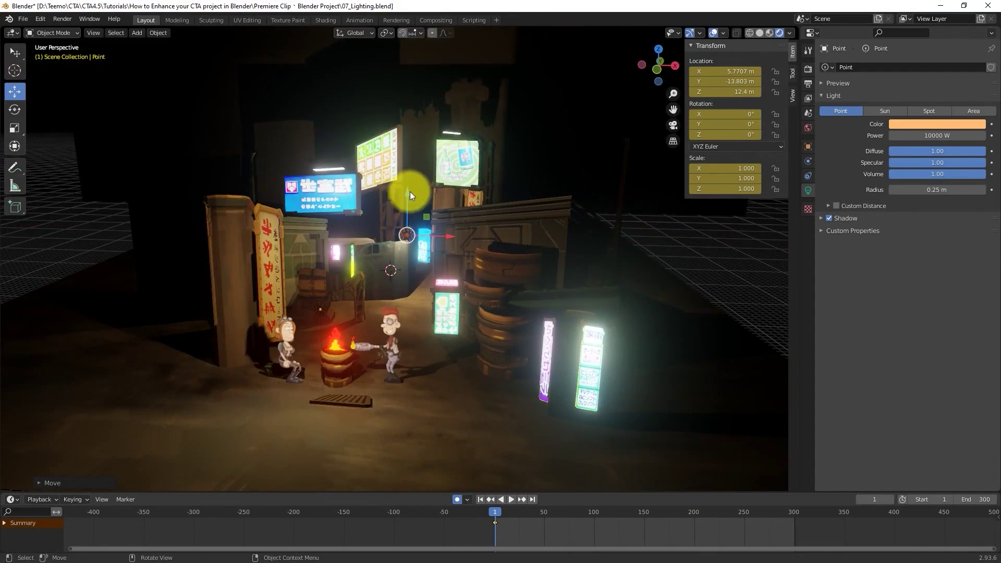
middle_click_drag(448, 265, 133, 391)
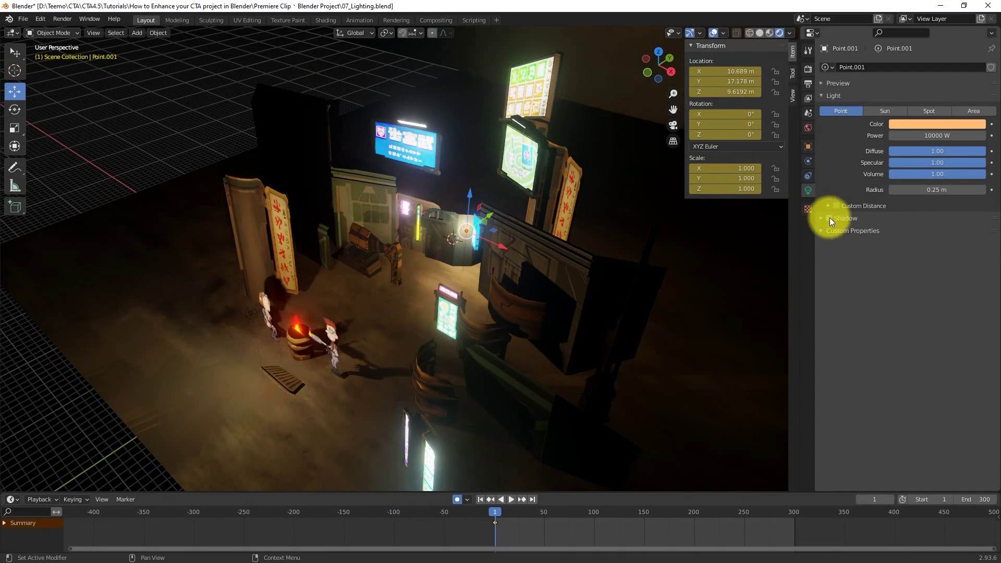
Give the alley light a pale blue-violet color with shadows off and set its power to 5000 W.
left_click(912, 125)
left_click(943, 165)
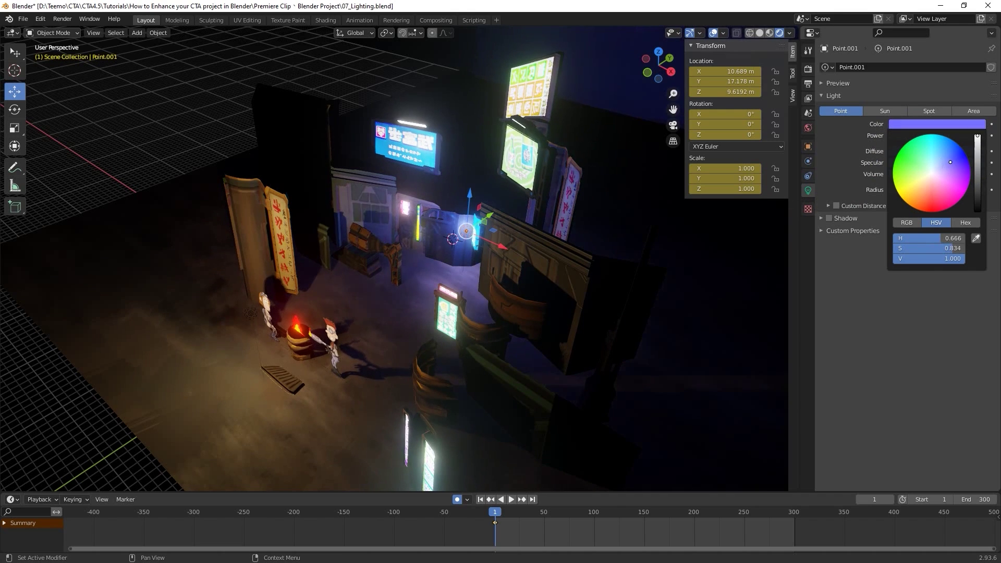
left_click(869, 269)
left_click(933, 135)
type("5000")
key("Return")
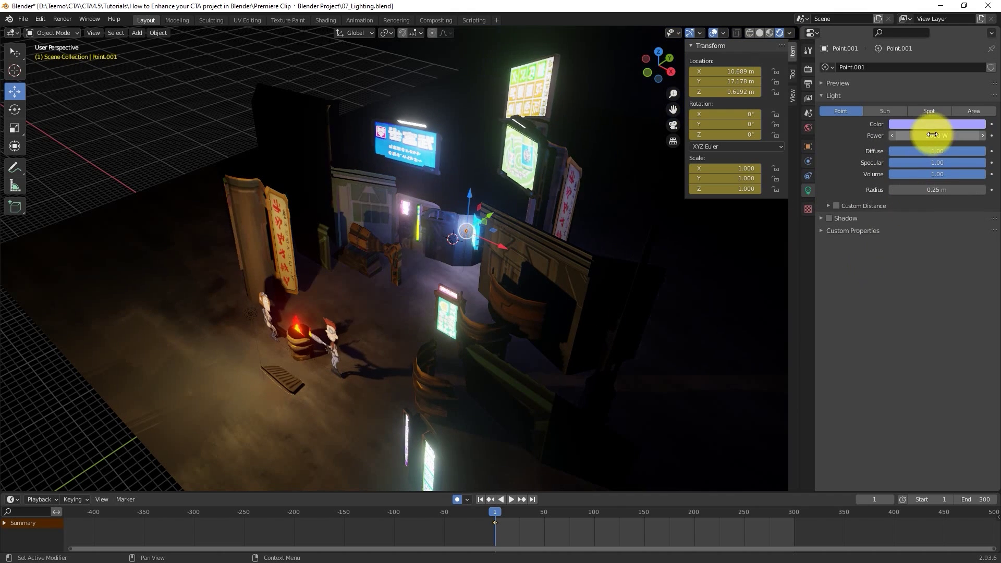
Shift the blue light to about Y 14 m, and place a copy behind the buildings at about Y 60.39 m, Z 29.97 m.
middle_click_drag(428, 260, 440, 279)
left_click_drag(427, 193, 410, 212)
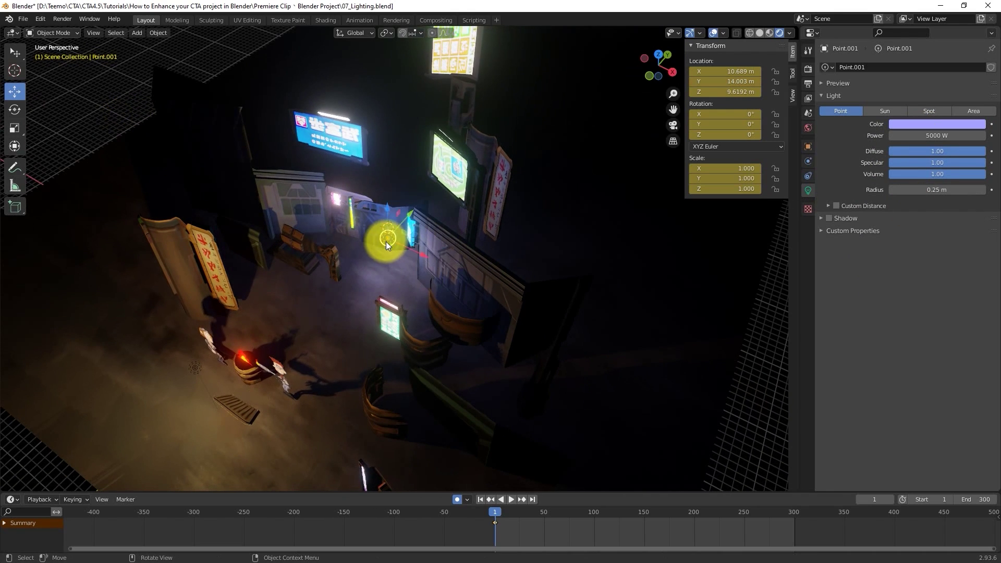
middle_click_drag(386, 242, 521, 189)
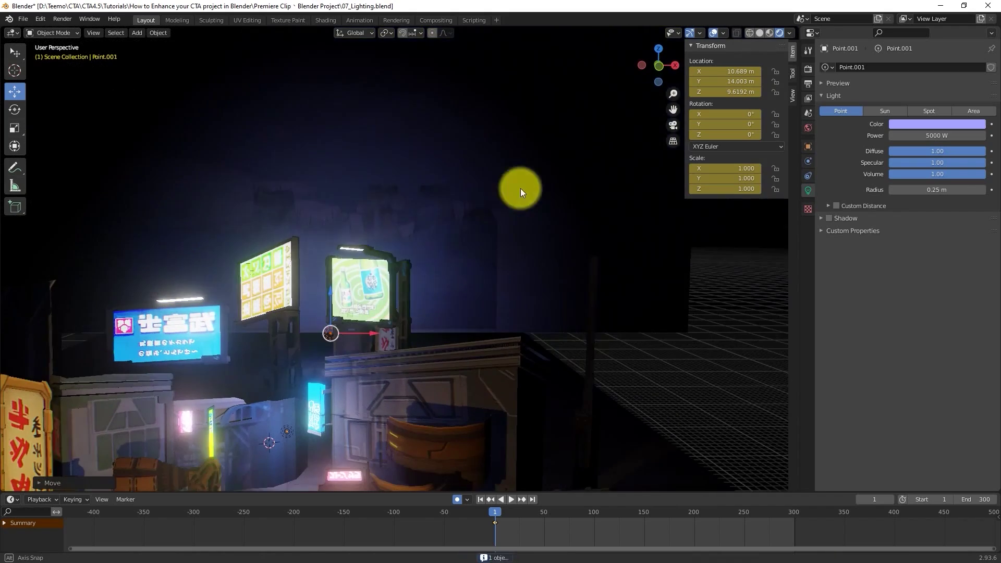
left_click_drag(330, 291, 340, 202)
middle_click_drag(458, 349, 532, 219, "shift")
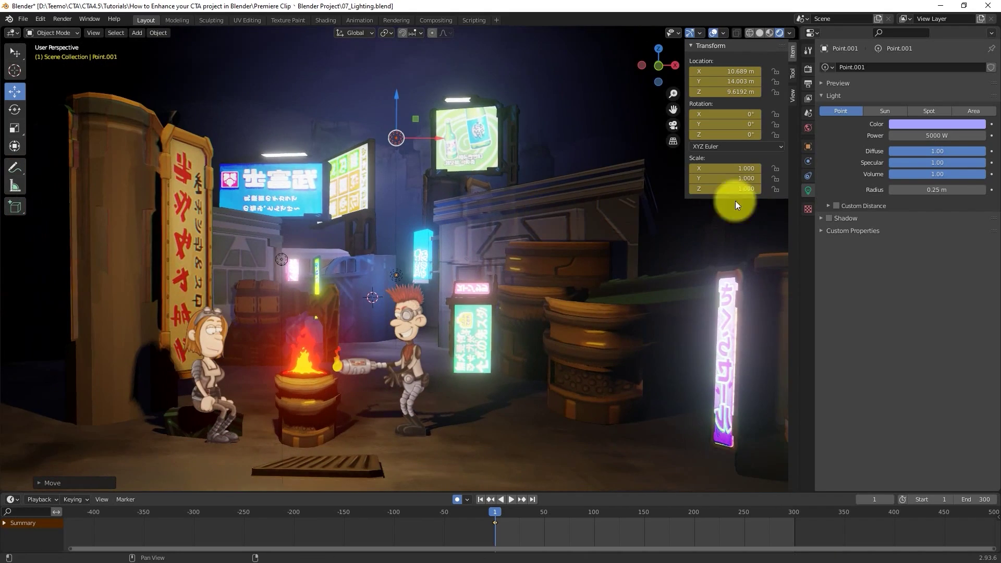
Set the light behind the buildings to a pale pink color and 3000 W power.
left_click(922, 125)
left_click_drag(938, 165, 921, 190)
left_click(398, 142)
left_click(398, 142)
left_click(927, 126)
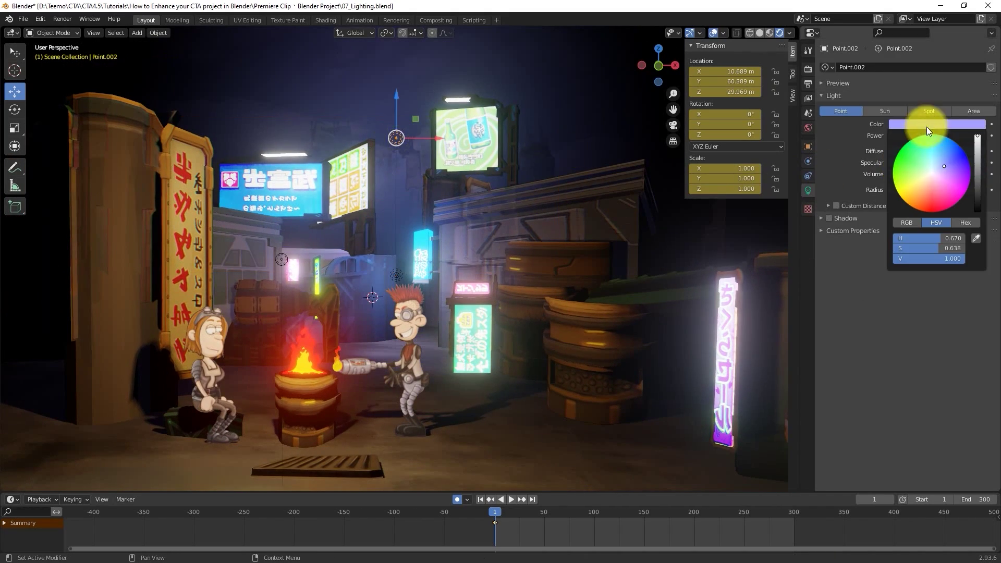
left_click(912, 186)
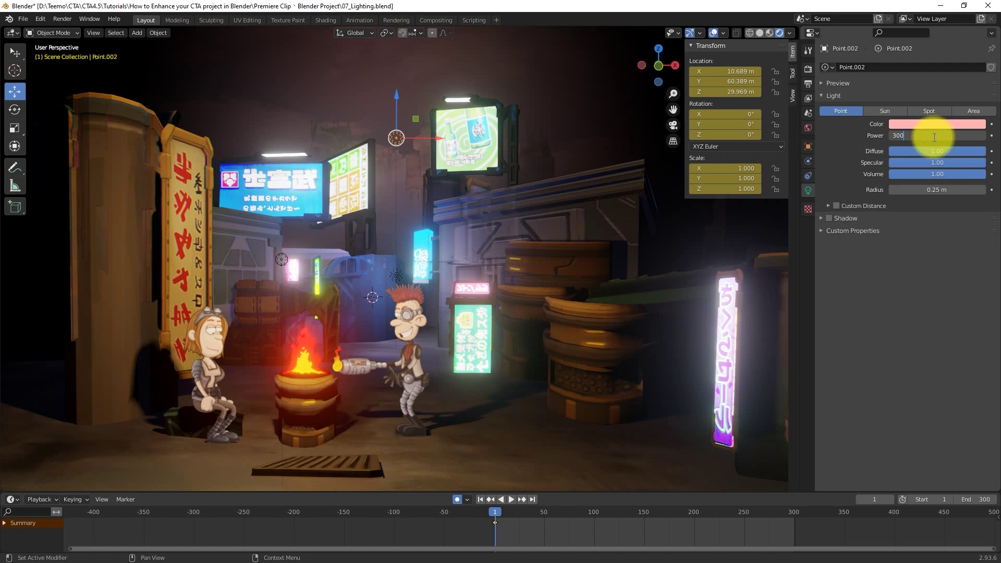
key("Return")
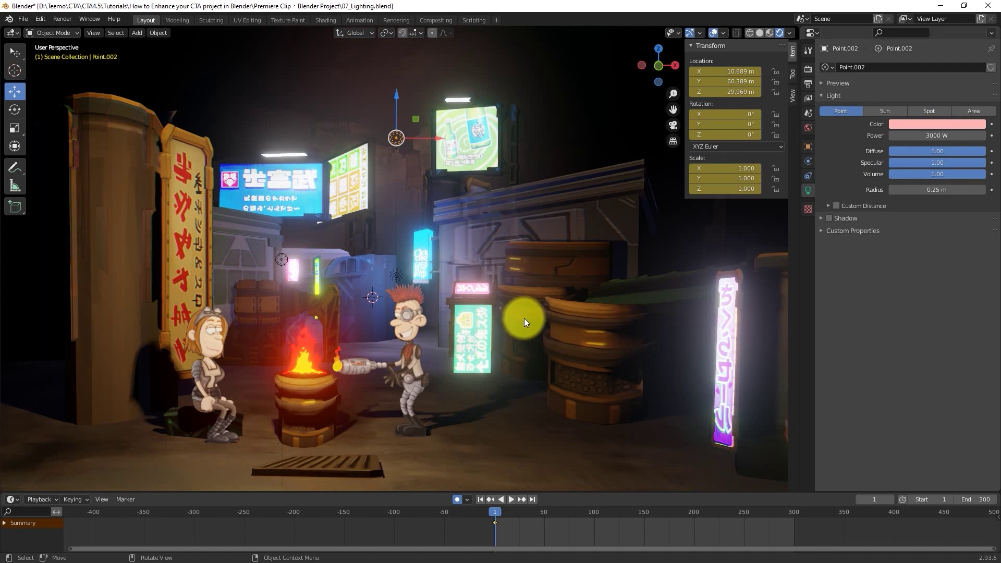
middle_click_drag(524, 318, 543, 267)
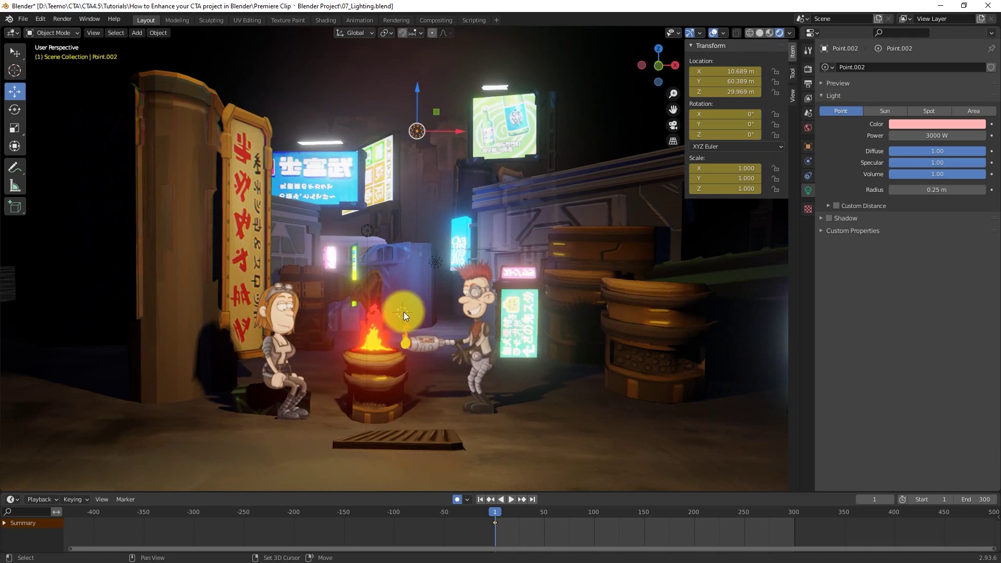
middle_click_drag(404, 312, 464, 281)
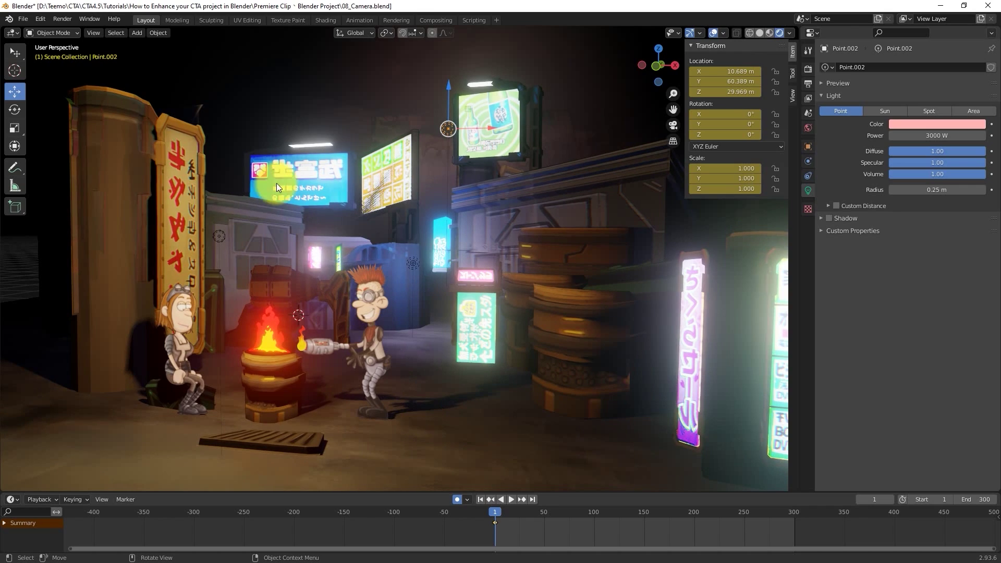
Add a camera and place it in front of the characters at about X 7.34, Y -25.02, Z 8.12 m.
left_click(137, 33)
left_click(160, 201)
middle_click_drag(284, 296, 430, 243)
left_click_drag(395, 234, 193, 362)
middle_click_drag(379, 334, 456, 284, "shift")
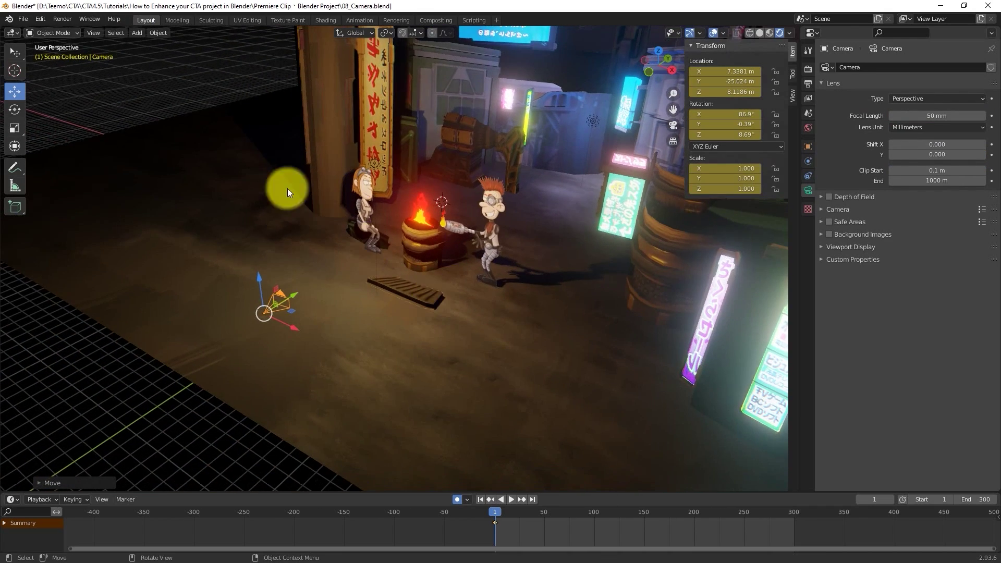
Split the 3D viewport into a solid-shaded working view and a rendered camera view, and collapse the Transform values in both.
left_click_drag(3, 27, 463, 67)
mouse_move(307, 286)
middle_mouse_down()
mouse_move(289, 292)
mouse_move(334, 266)
mouse_move(261, 321)
middle_mouse_up()
key("KP_0")
left_click(637, 174)
left_click(238, 366)
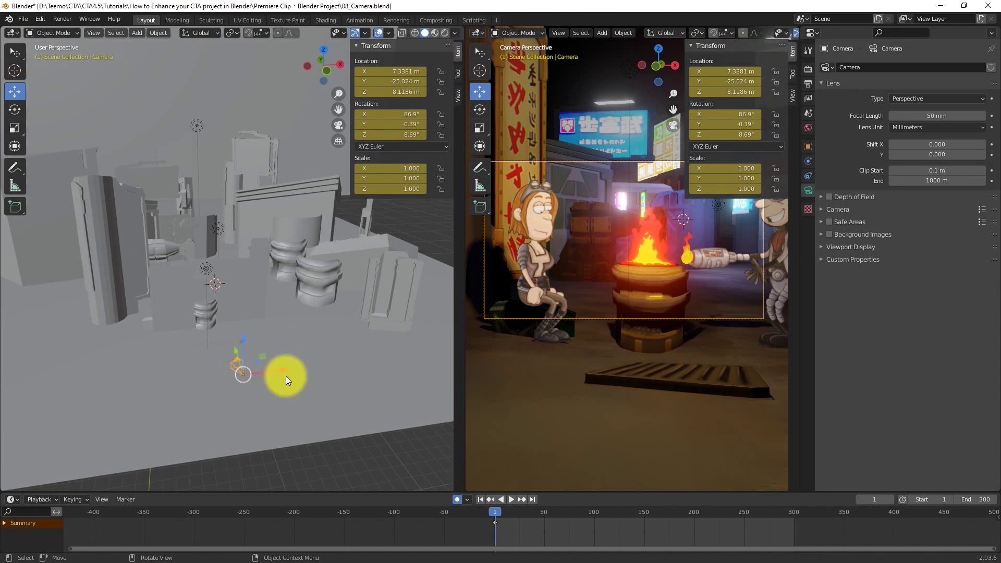
scroll(286, 377, "down", 5)
left_click(710, 45)
left_click(375, 45)
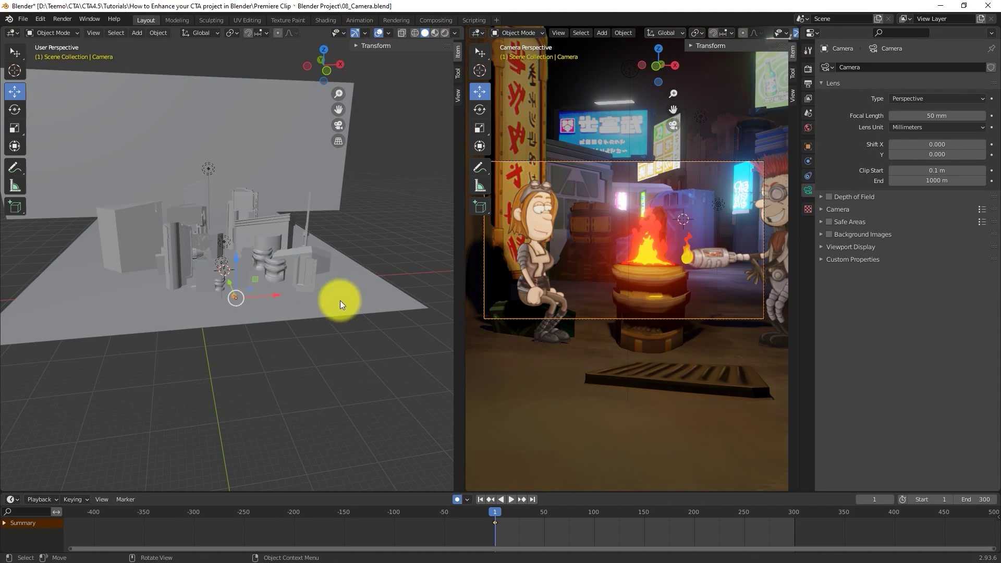
Move the camera at frame 1 away from the characters so it frames the green sign and the stacked barrels.
middle_click_drag(340, 301, 240, 328)
key("g")
key("y")
left_click_drag(256, 370, 257, 373)
left_click_drag(307, 390, 302, 309)
middle_click_drag(290, 308, 314, 249)
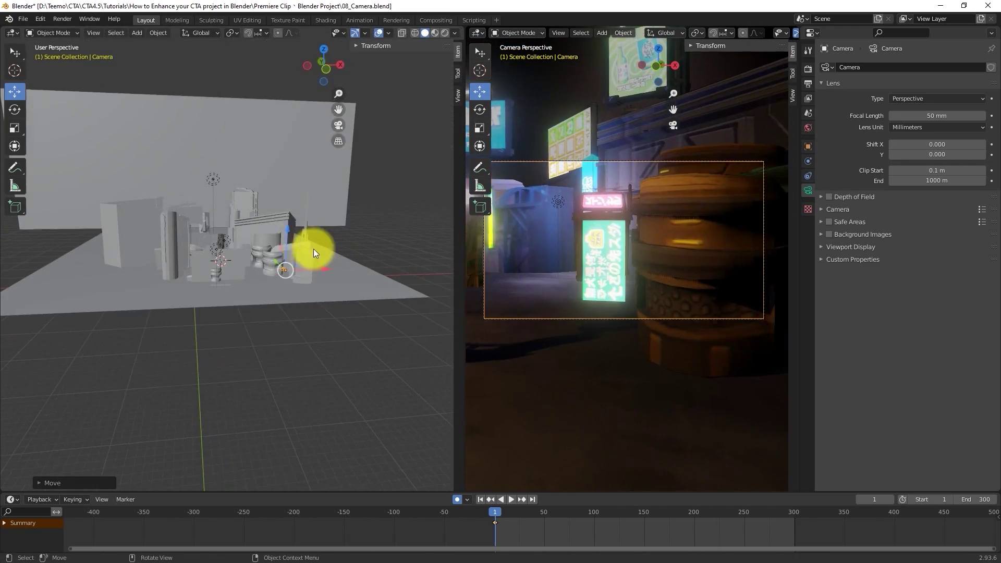
Raise the camera at frame 1 and rotate it about the X axis to frame the billboards above the street.
left_click_drag(288, 234, 288, 198)
key("r")
key("x")
left_click(301, 263)
middle_click_drag(301, 263, 338, 265)
At frame 100, keyframe the camera lower and farther back so it frames both characters around the fire barrel.
left_click(593, 513)
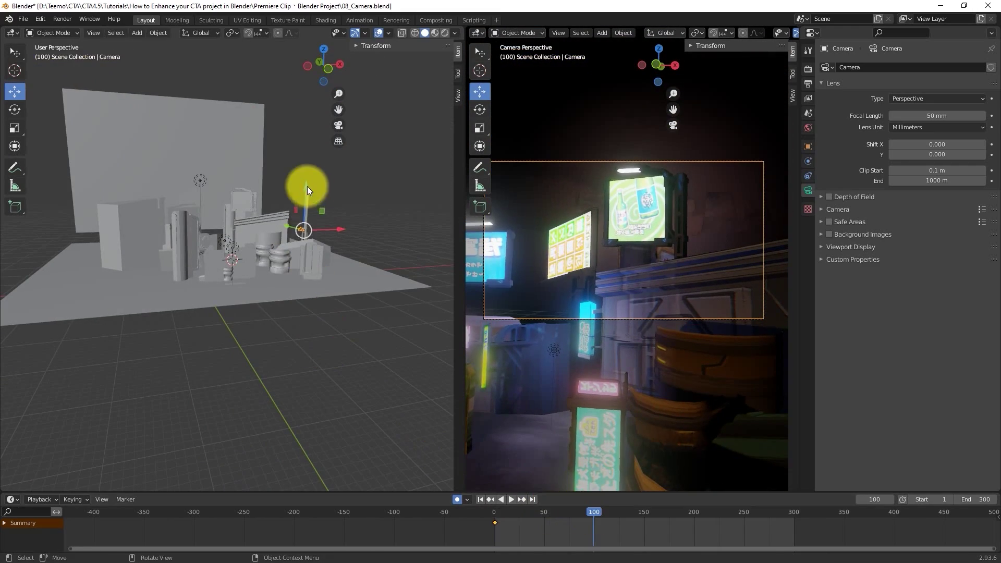
left_click_drag(308, 187, 300, 225)
left_click_drag(342, 269, 311, 275)
left_click(290, 279)
middle_click_drag(291, 279, 312, 205)
left_click_drag(312, 205, 312, 227)
middle_click_drag(312, 227, 311, 259)
left_click_drag(282, 364, 300, 391)
middle_click_drag(312, 376, 316, 356)
At frame 200, keyframe the camera shifted along negative X and rotated about Z to center the fire between the characters.
left_click(695, 513)
middle_click_drag(377, 330, 349, 348)
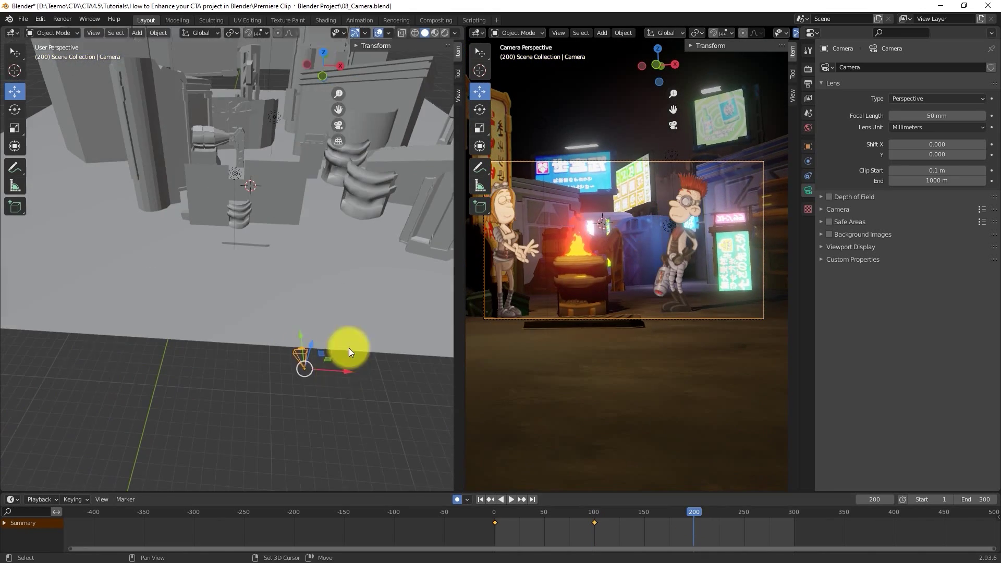
left_click_drag(344, 369, 252, 364)
key("r")
key("z")
left_click(340, 397)
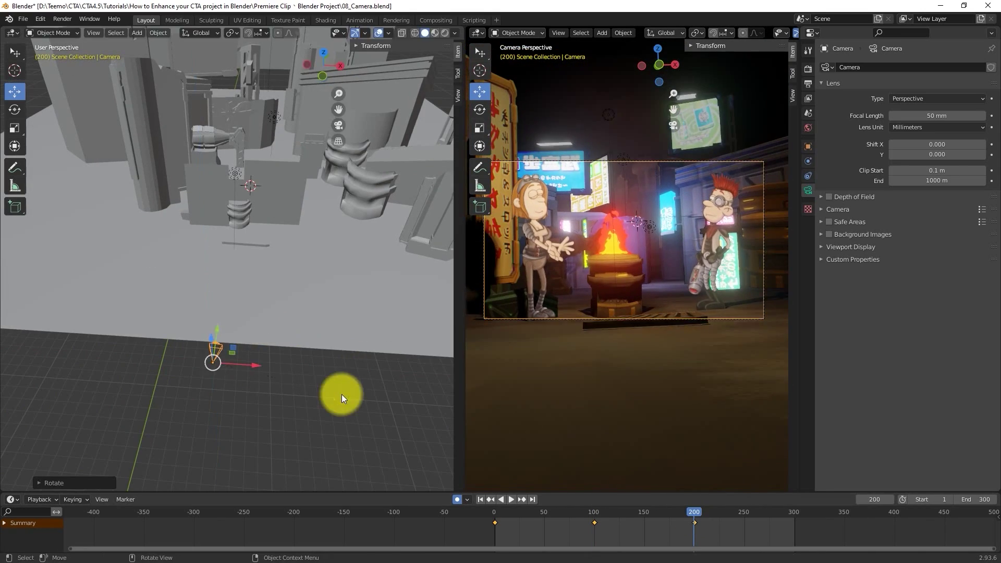
At frame 300, adjust the camera's position to keyframe the end of its move, keeping both characters and the fire in frame.
left_click(587, 496)
middle_click_drag(260, 335, 264, 353)
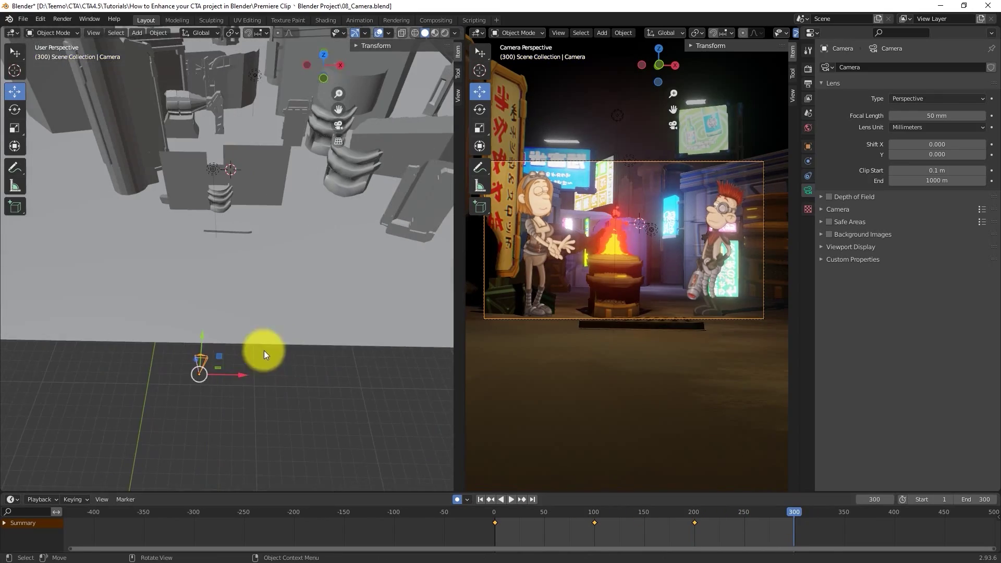
left_click_drag(245, 371, 208, 369)
left_click(241, 333)
middle_click_drag(214, 339, 189, 304)
left_click_drag(183, 178, 175, 185)
middle_click_drag(168, 285, 138, 330)
left_click_drag(126, 339, 156, 418)
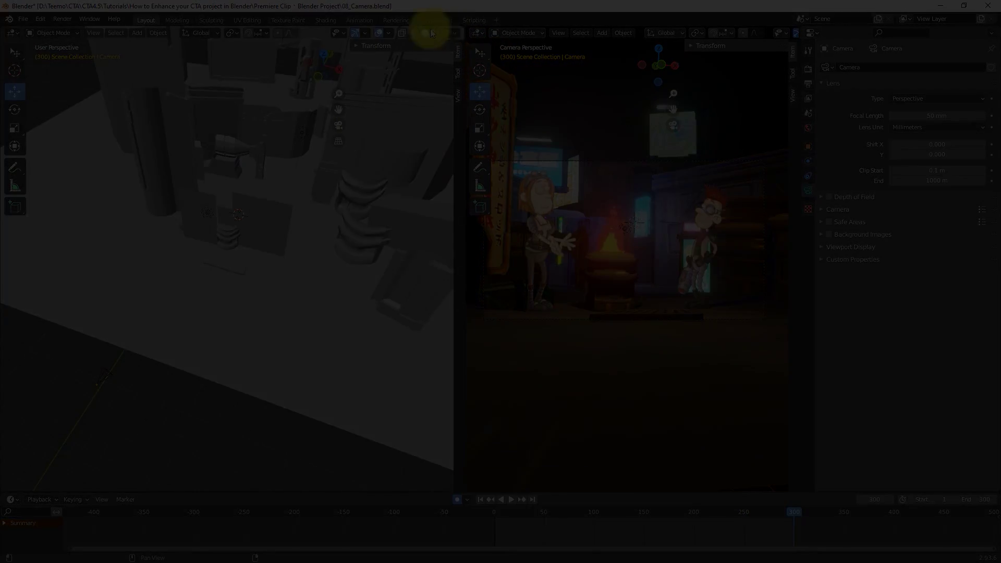